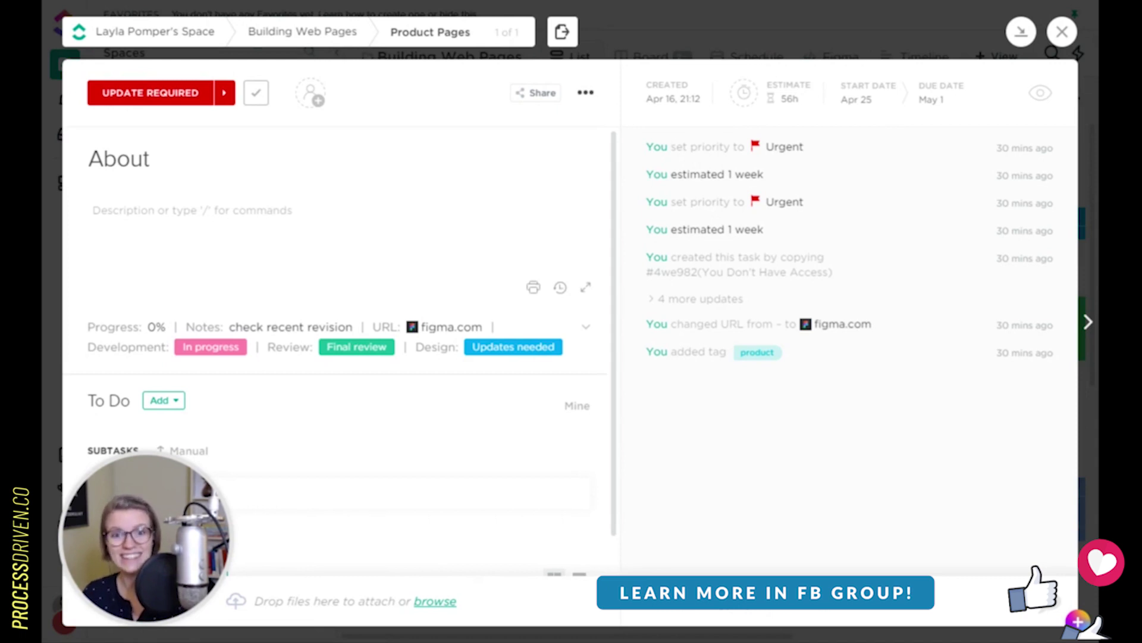
- Open and dismiss the About task's options menu, close the task, then reopen About
click(586, 93)
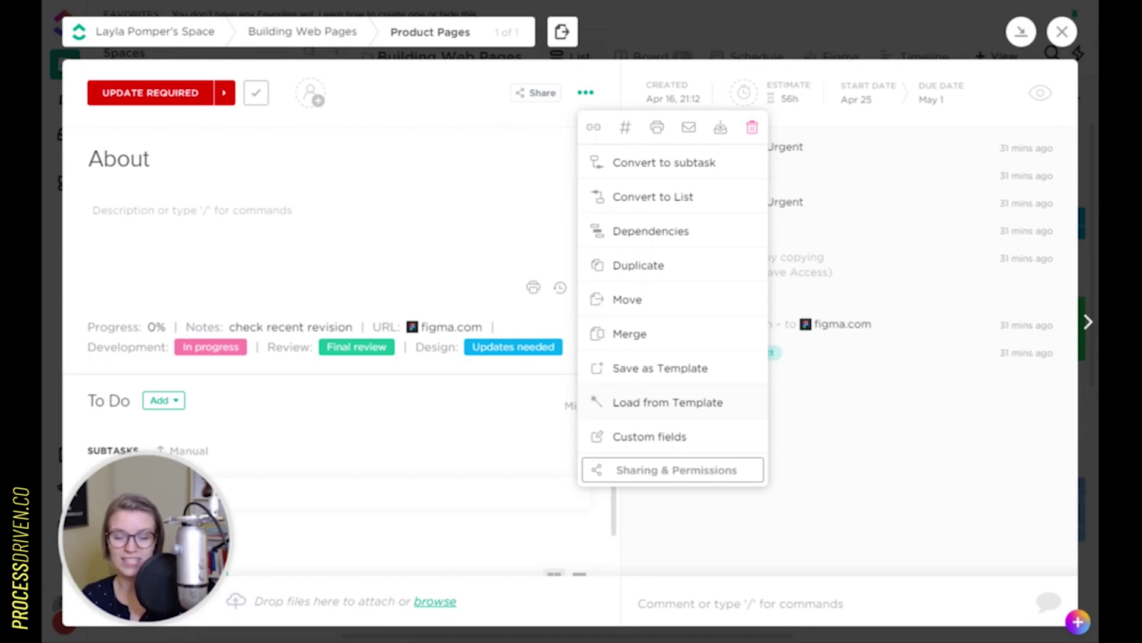
click(398, 247)
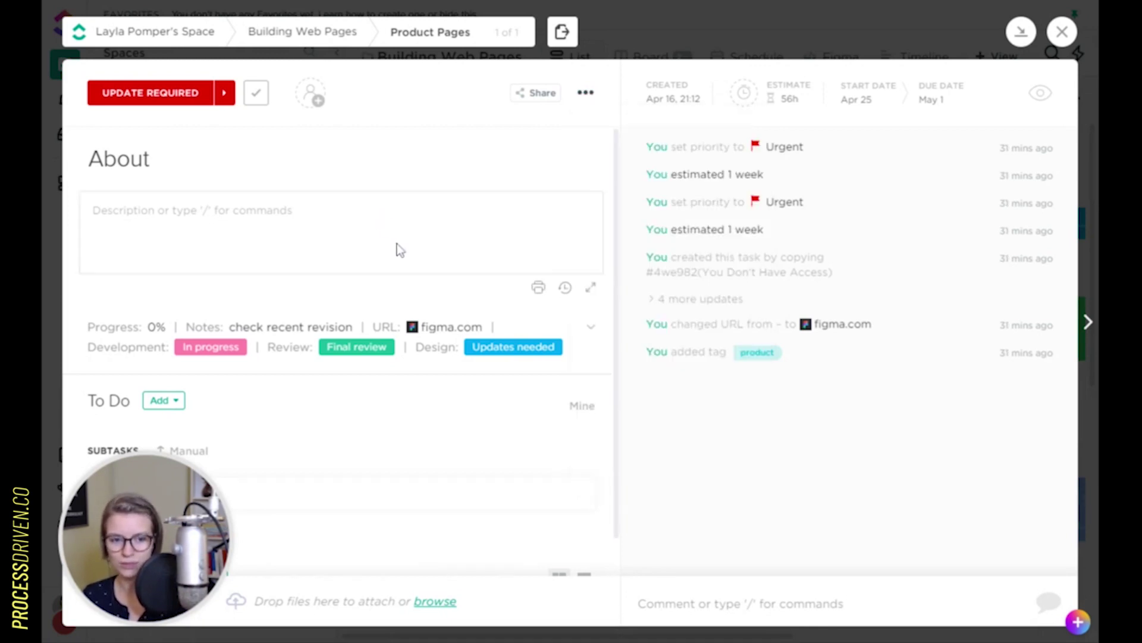
click(1062, 32)
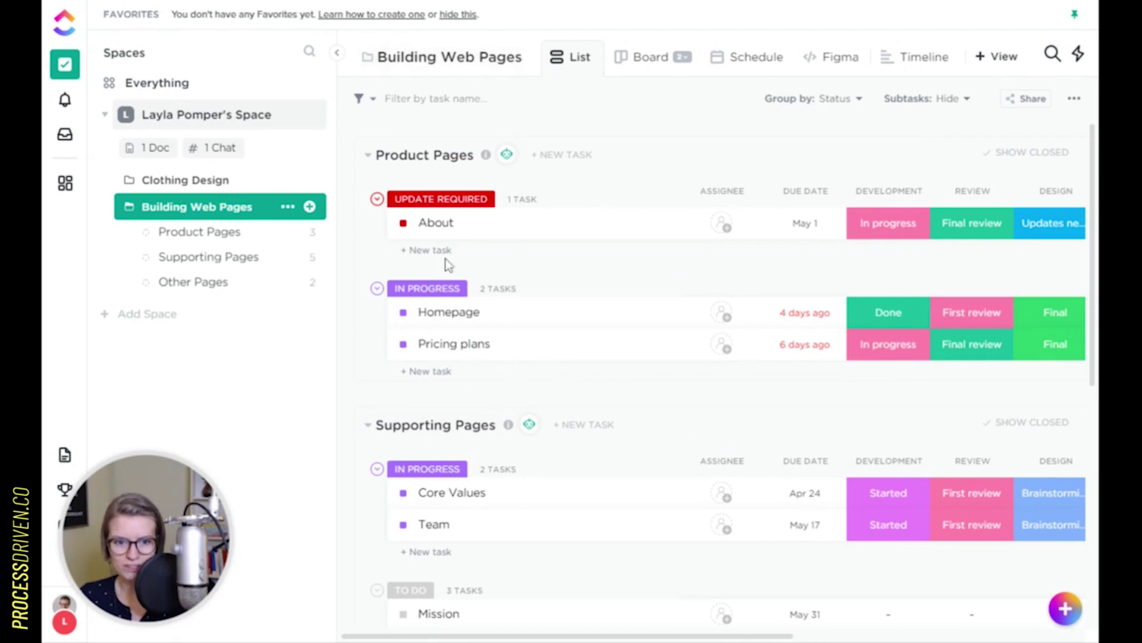
click(434, 224)
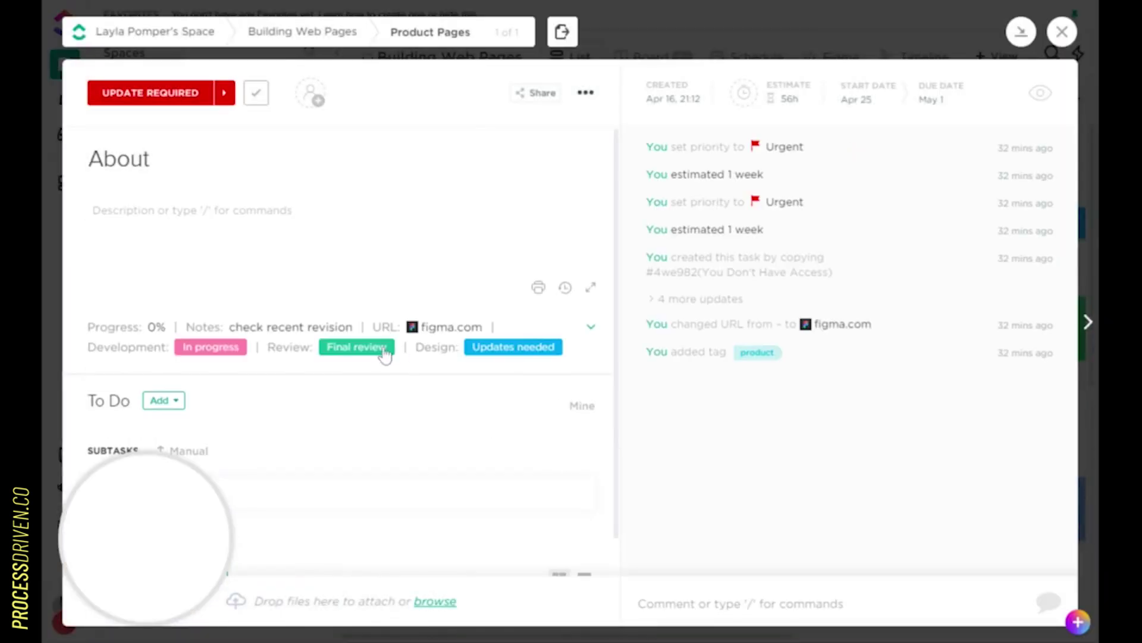
- Add subtasks Draft the content, Gather the assets, Edit the page and Publish the page to About
click(137, 492)
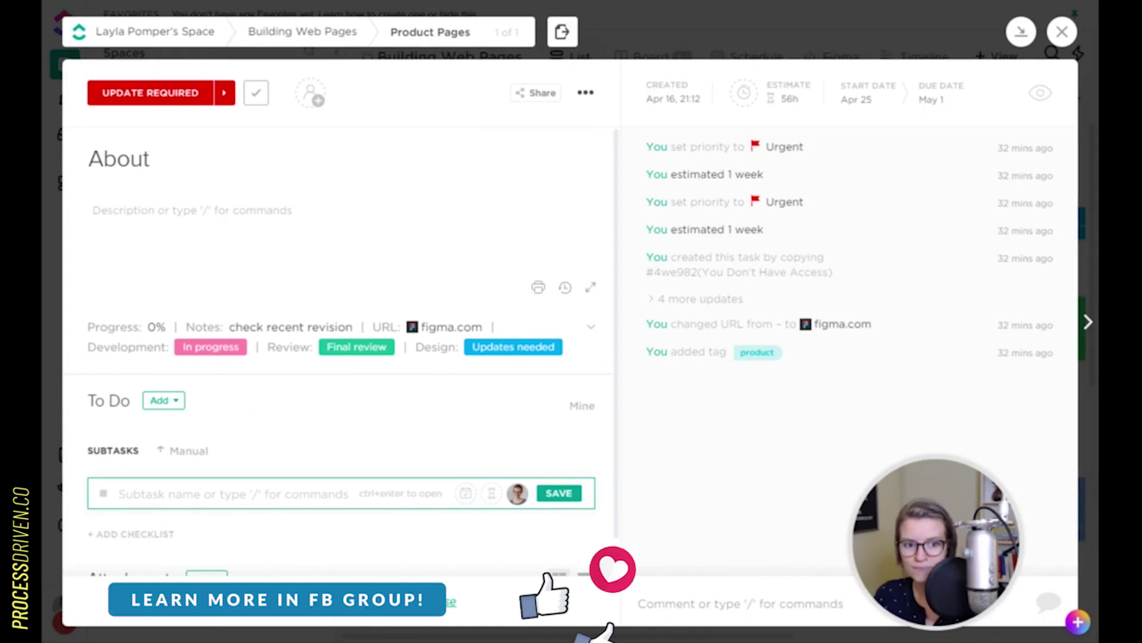
text(Draft the co)
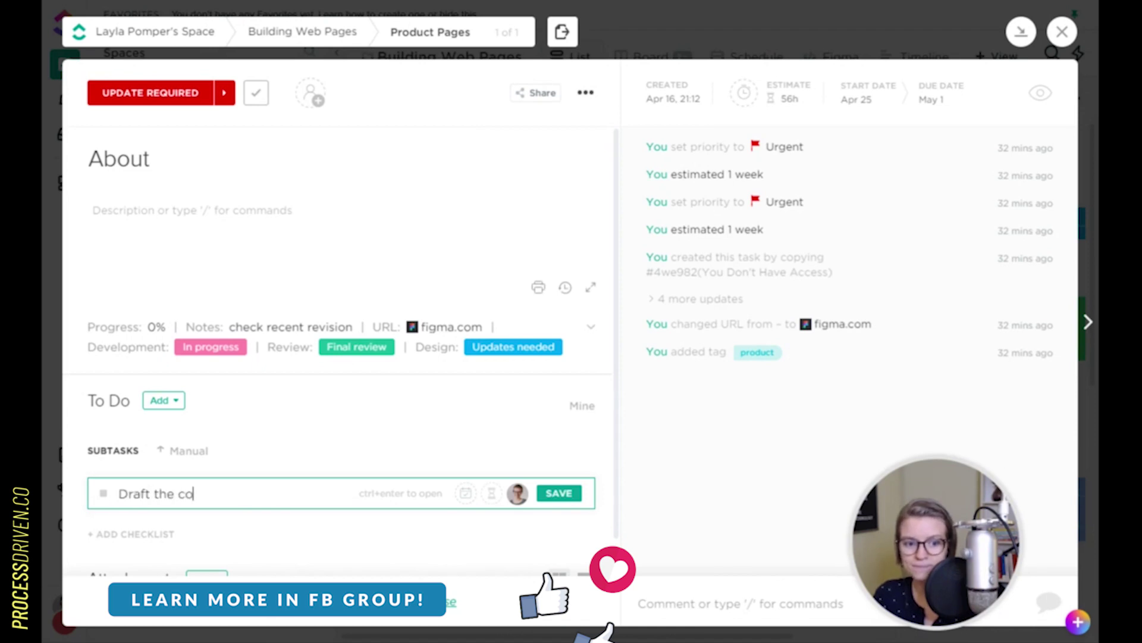
text(ntent)
key(Return)
text(Gather the )
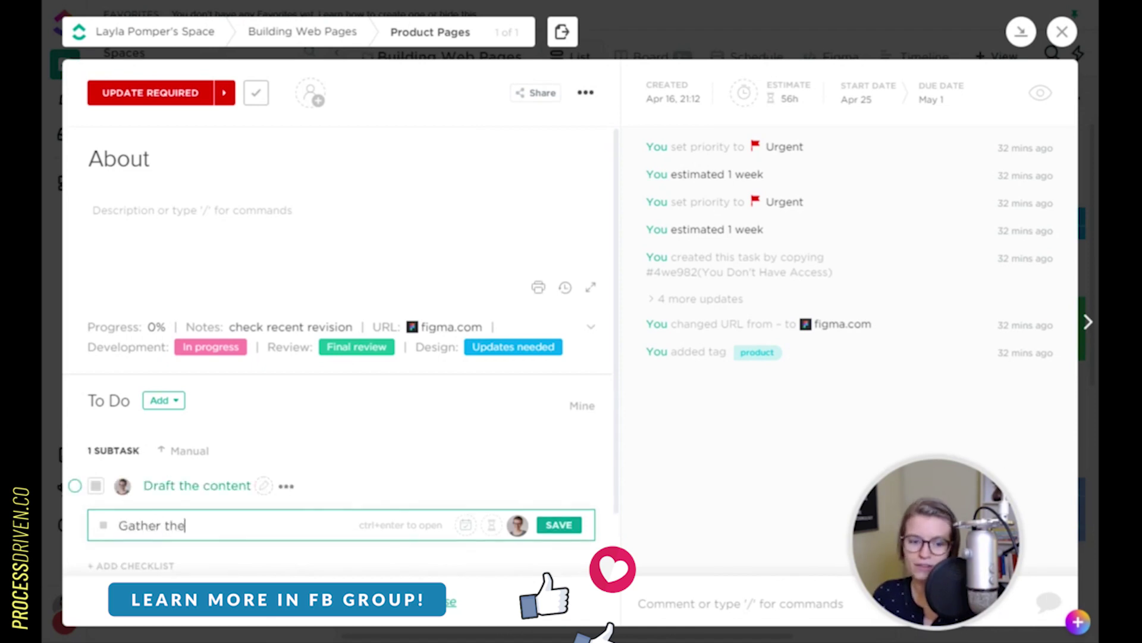
text(asset)
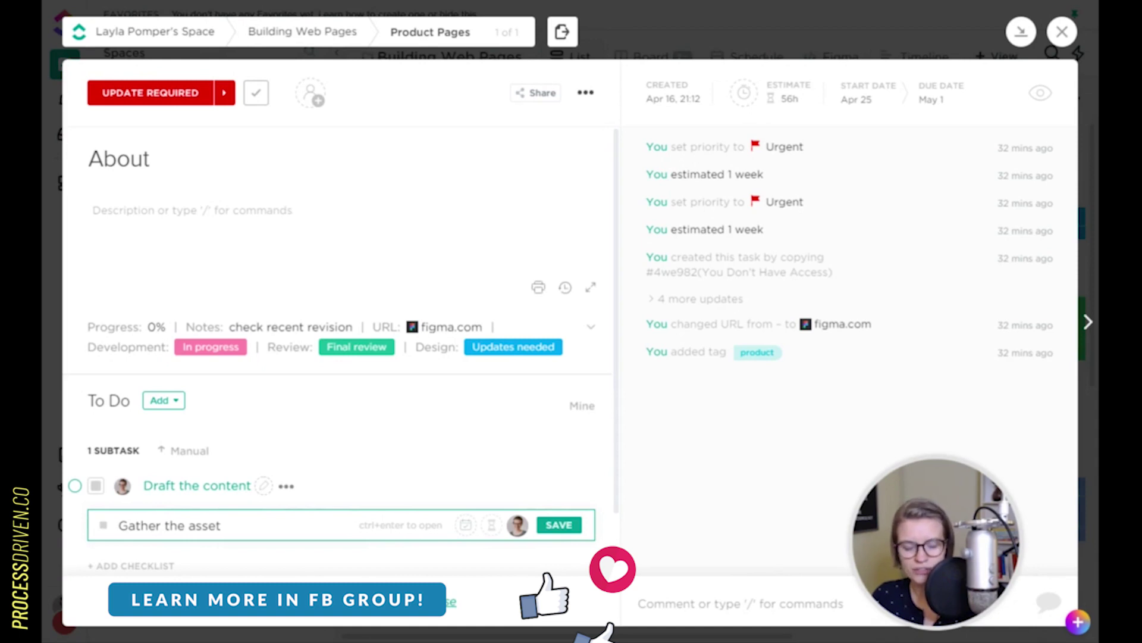
text(s)
key(Return)
text(Edit t)
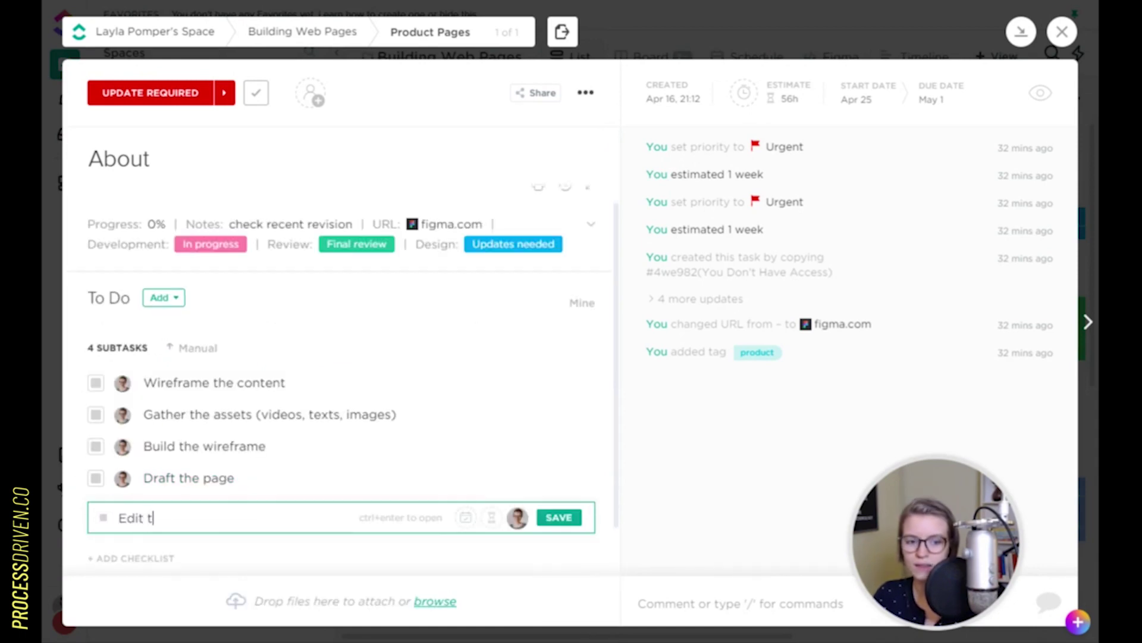
text(he page)
key(Return)
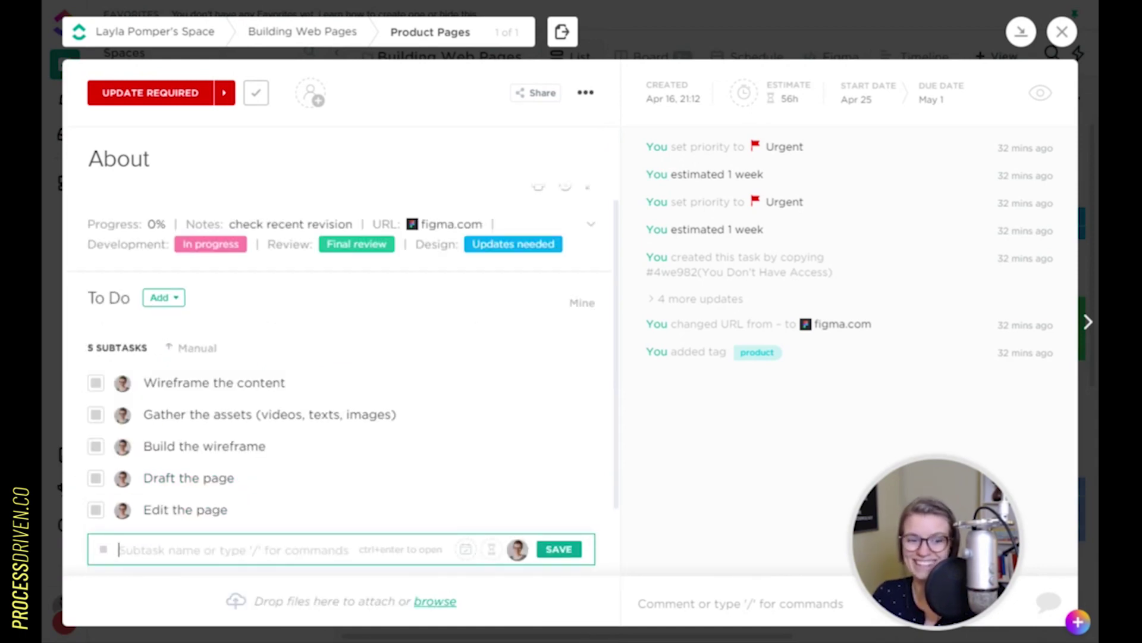
text(Publish teh pas)
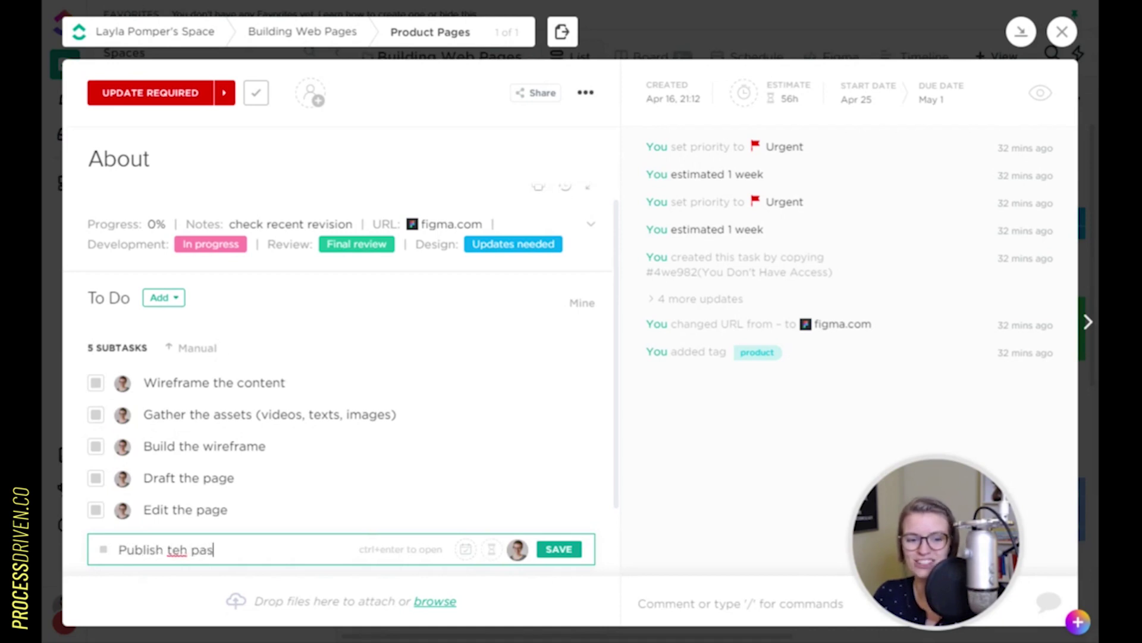
key(BackSpace)
key(BackSpace)
key(BackSpace)
key(BackSpace)
key(BackSpace)
key(BackSpace)
text(the page)
key(Return)
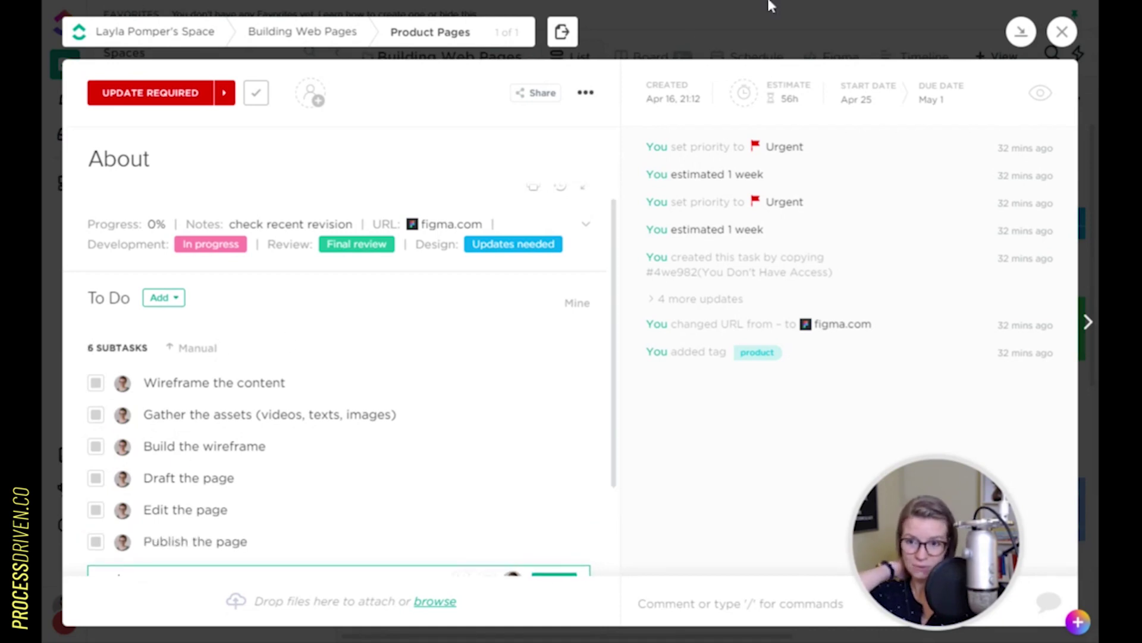
click(1062, 31)
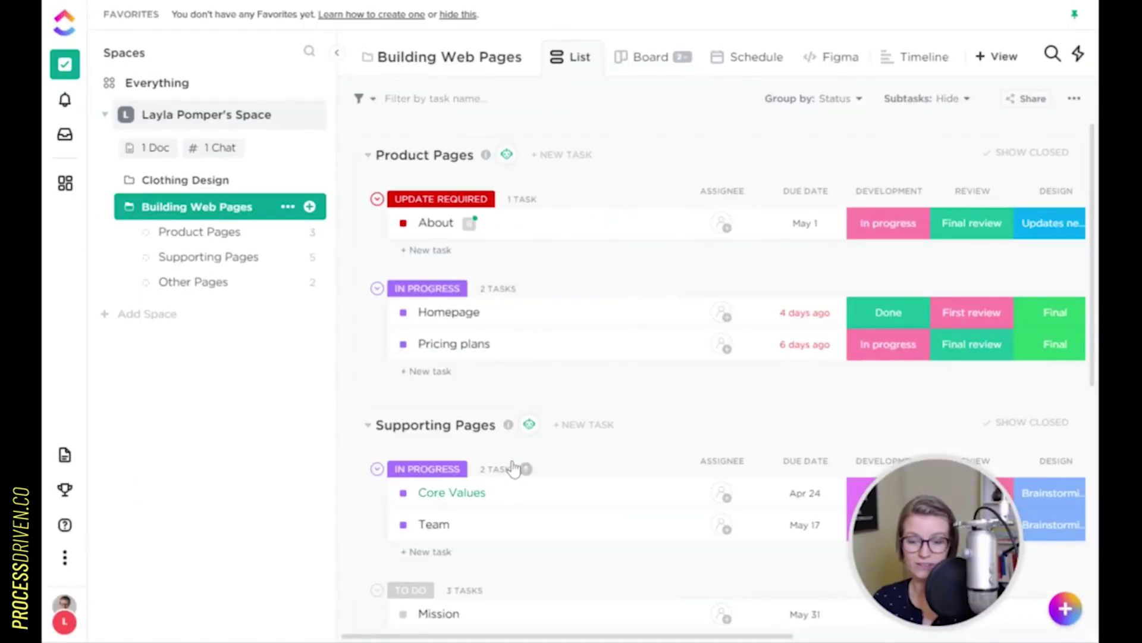
- Open the Gather the assets subtask and delete '(videos, texts, images)' from its title
click(446, 225)
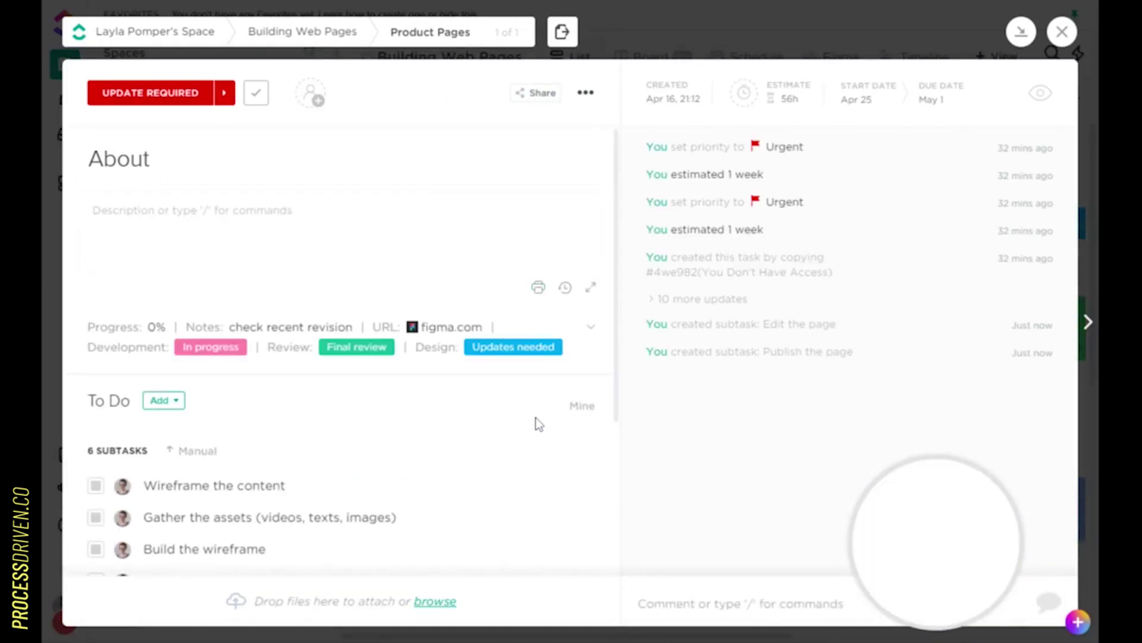
scroll(463, 415, down, 4)
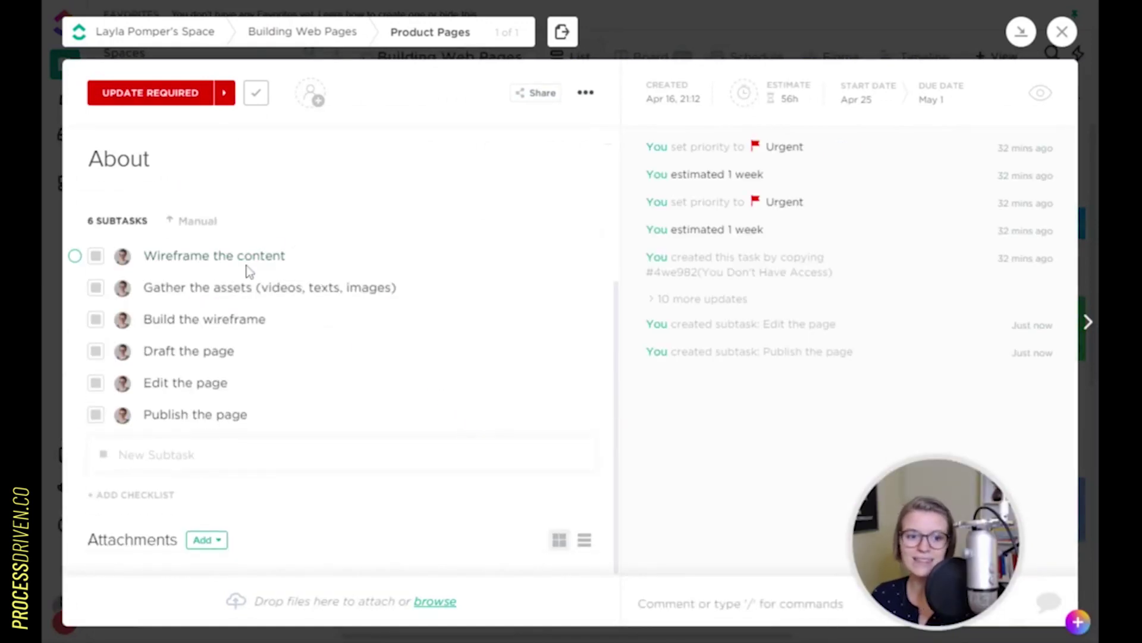
click(231, 295)
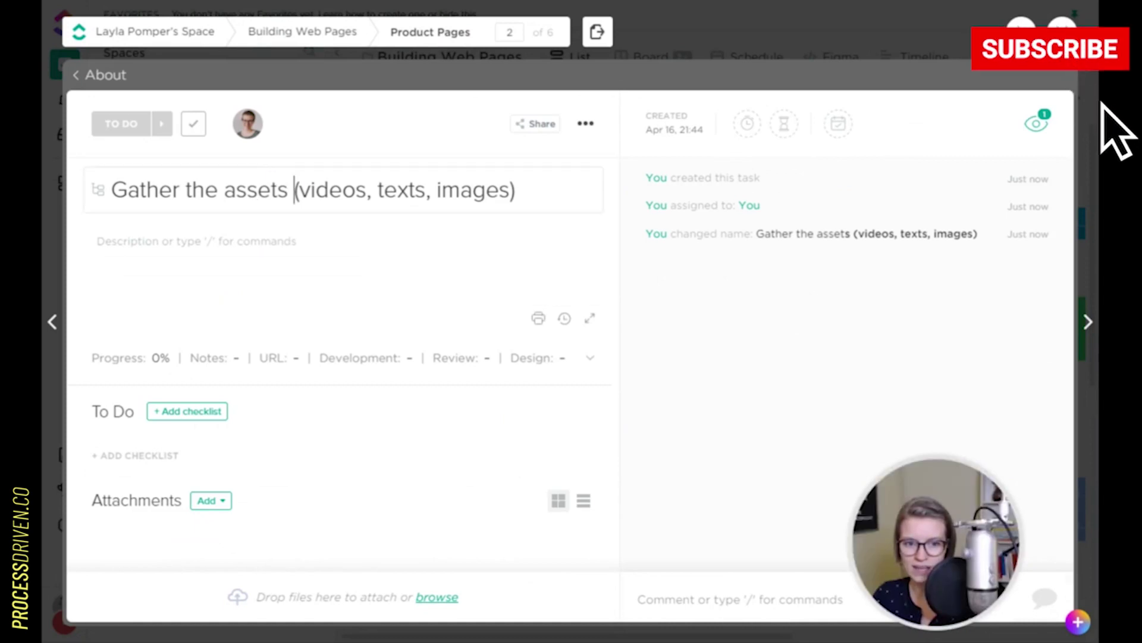
drag(293, 189, 517, 190)
key(BackSpace)
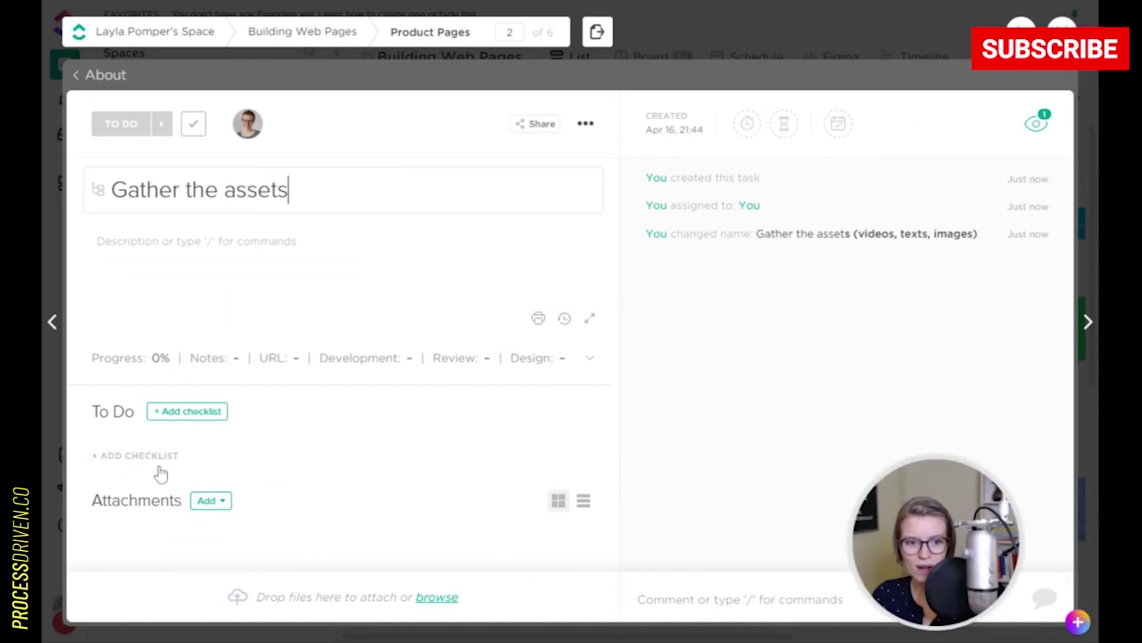
- Create an 'Assets to Gather for Website' checklist with items Videos and Copy
click(154, 457)
text(Assets to Gather for Website)
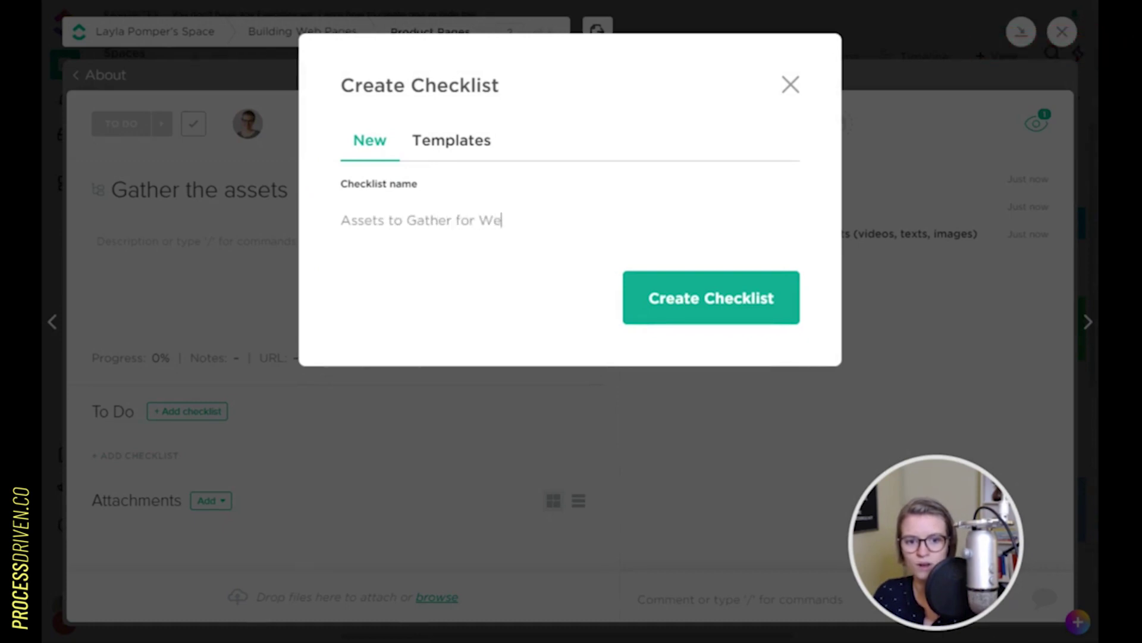
key(Return)
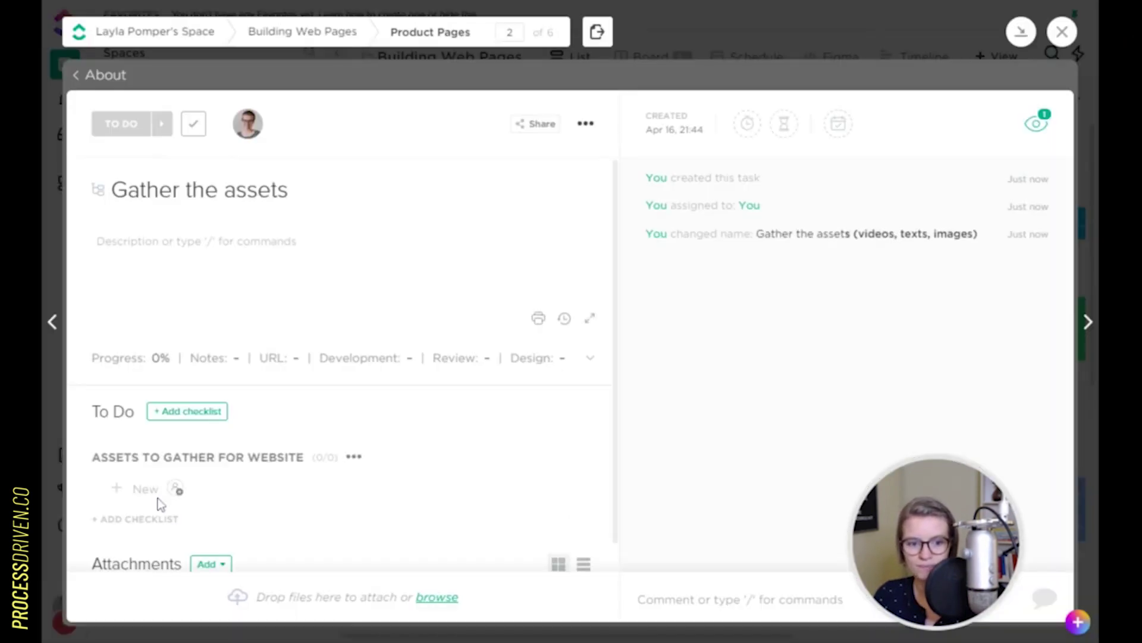
text(Ad)
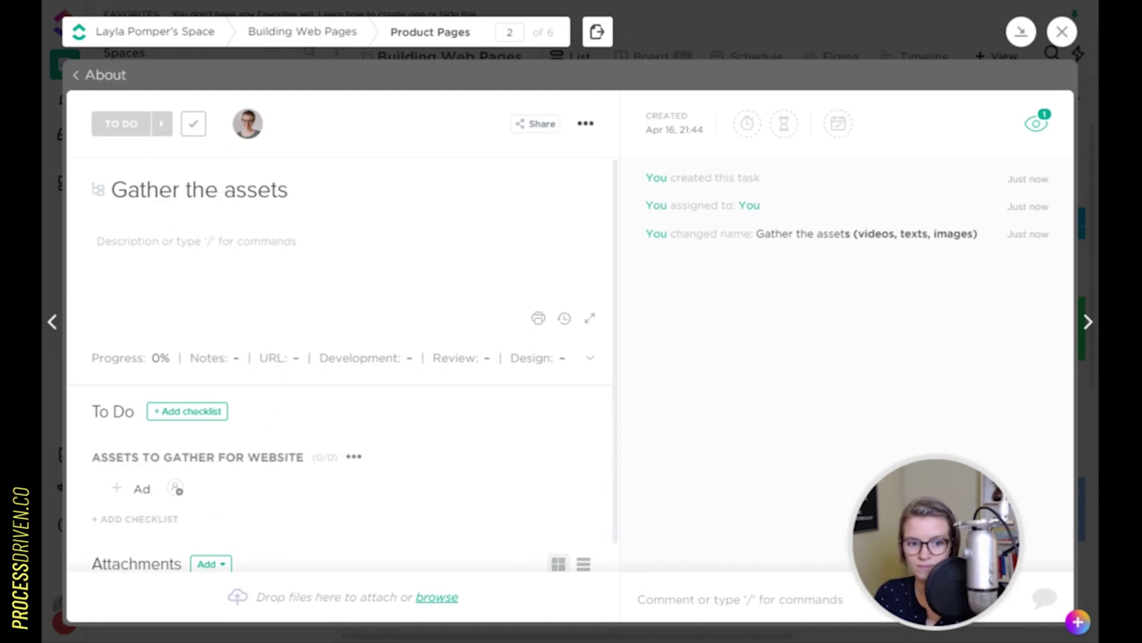
text(ideos)
key(Return)
text(T)
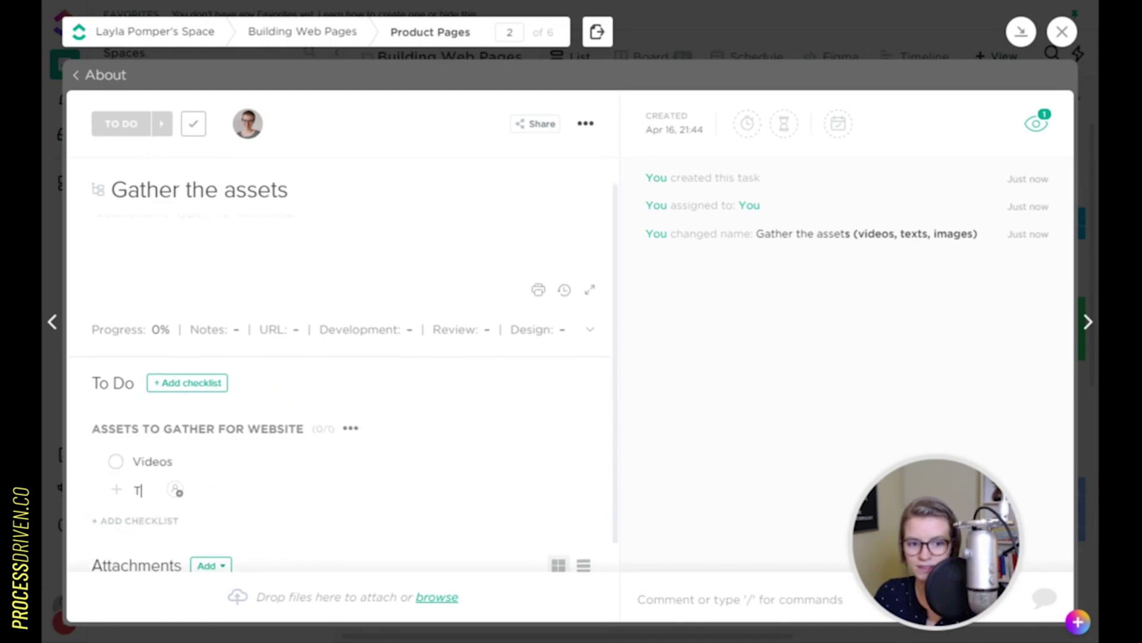
text(e)
key(BackSpace)
key(BackSpace)
text(Copy)
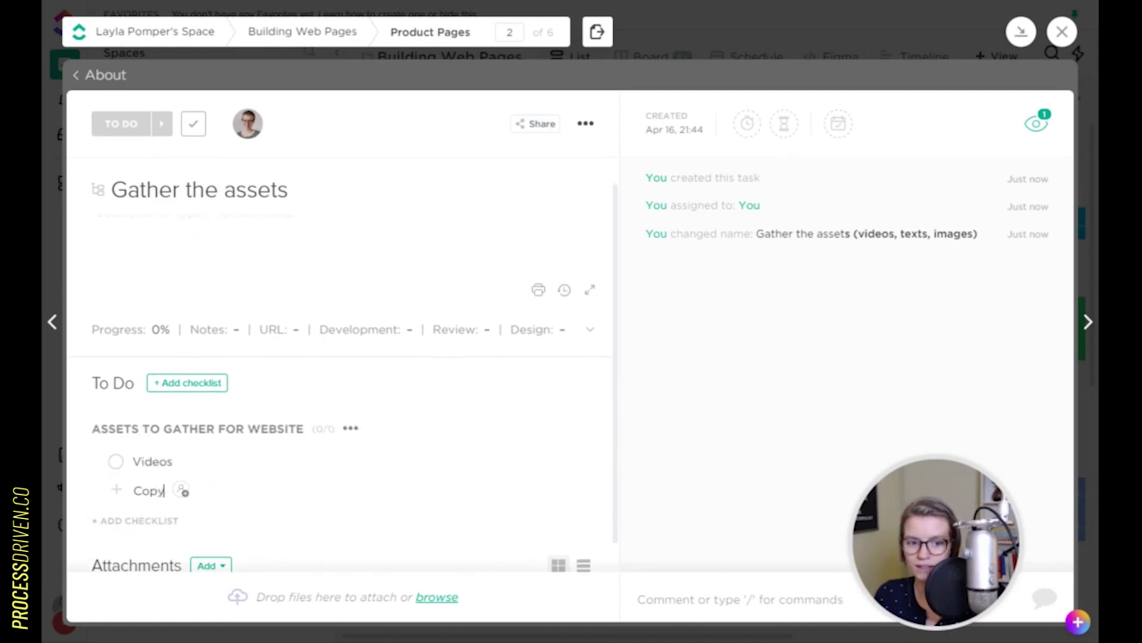
key(Return)
- Add Images and CTAs to the checklist, then mark Images as done
text(Images)
key(Return)
text(CTAs)
key(Return)
click(279, 257)
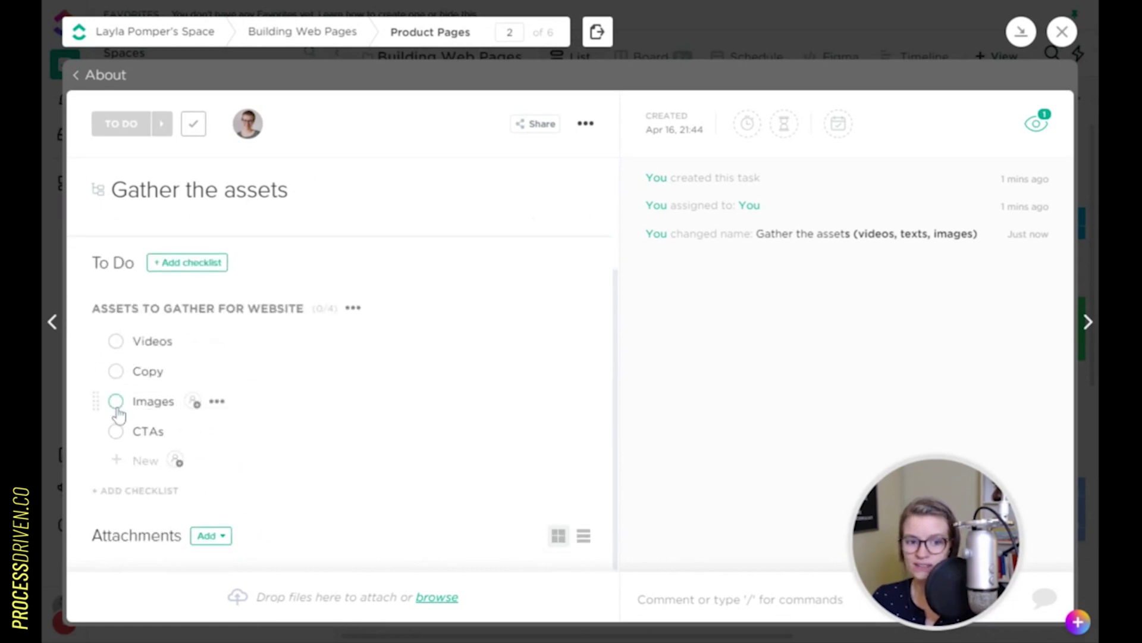
click(117, 405)
click(119, 462)
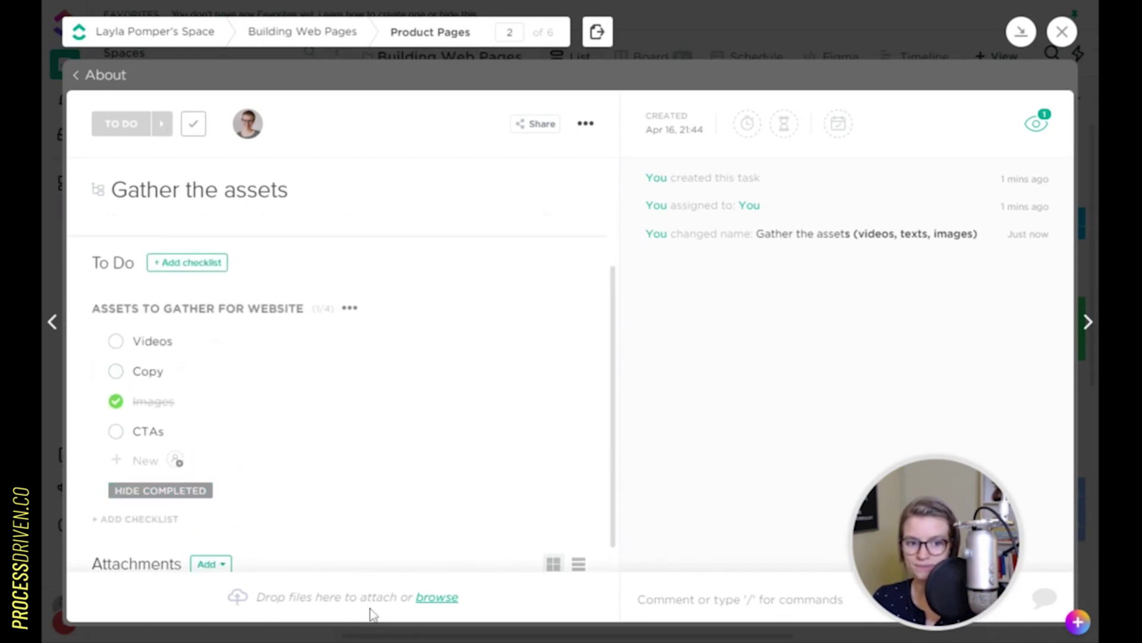
- Return to the About task, assign it to the listed user, and close it
click(86, 75)
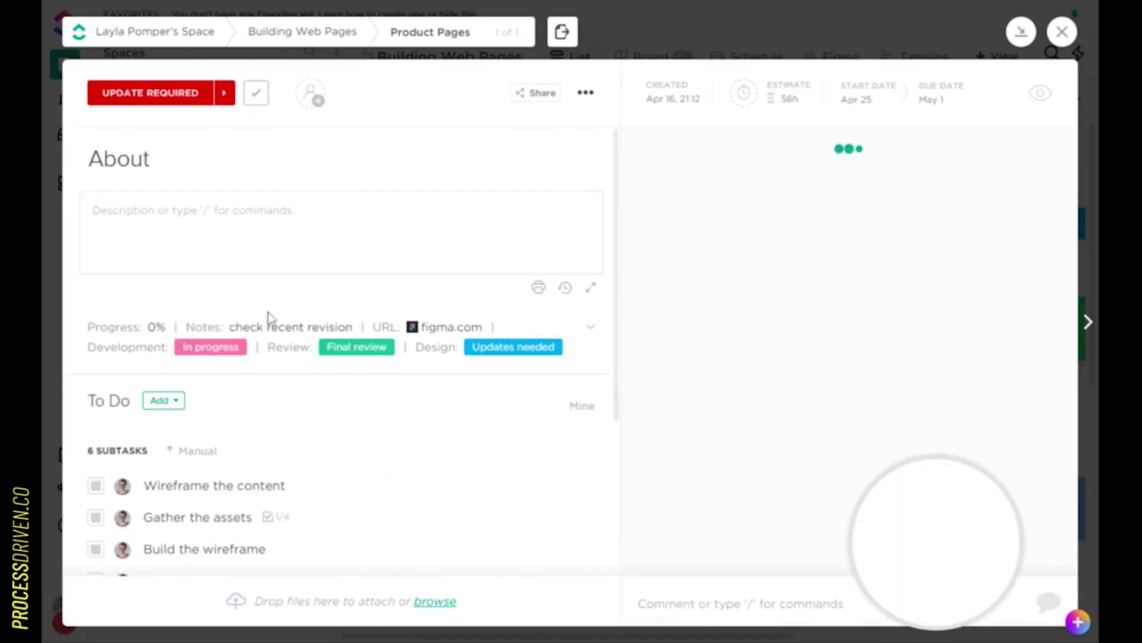
scroll(337, 405, down, 4)
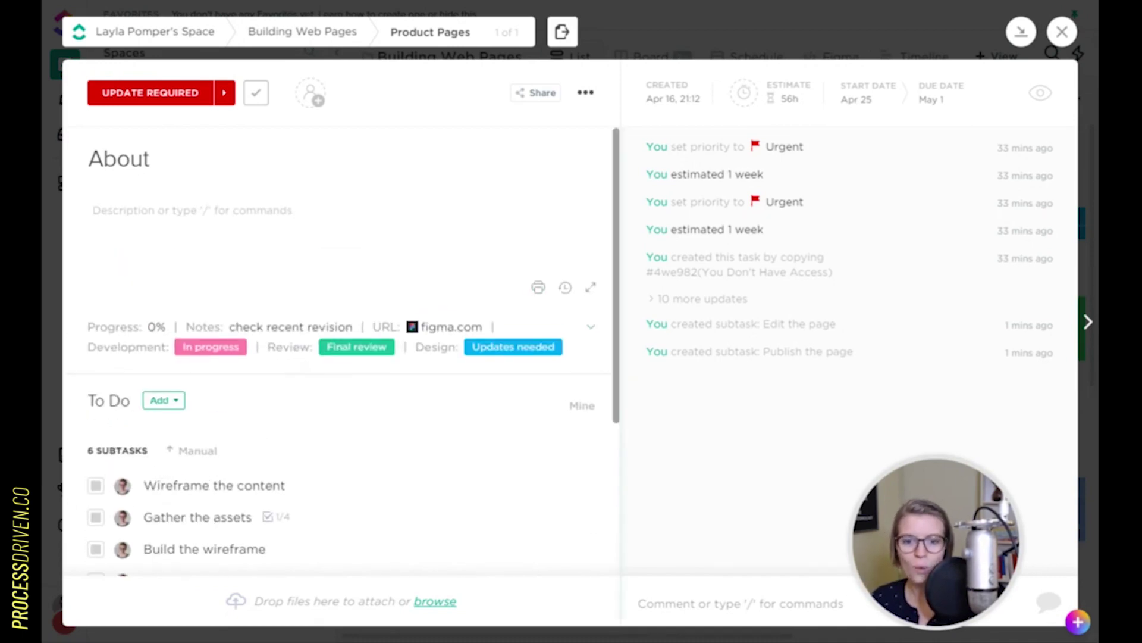
click(310, 93)
click(347, 179)
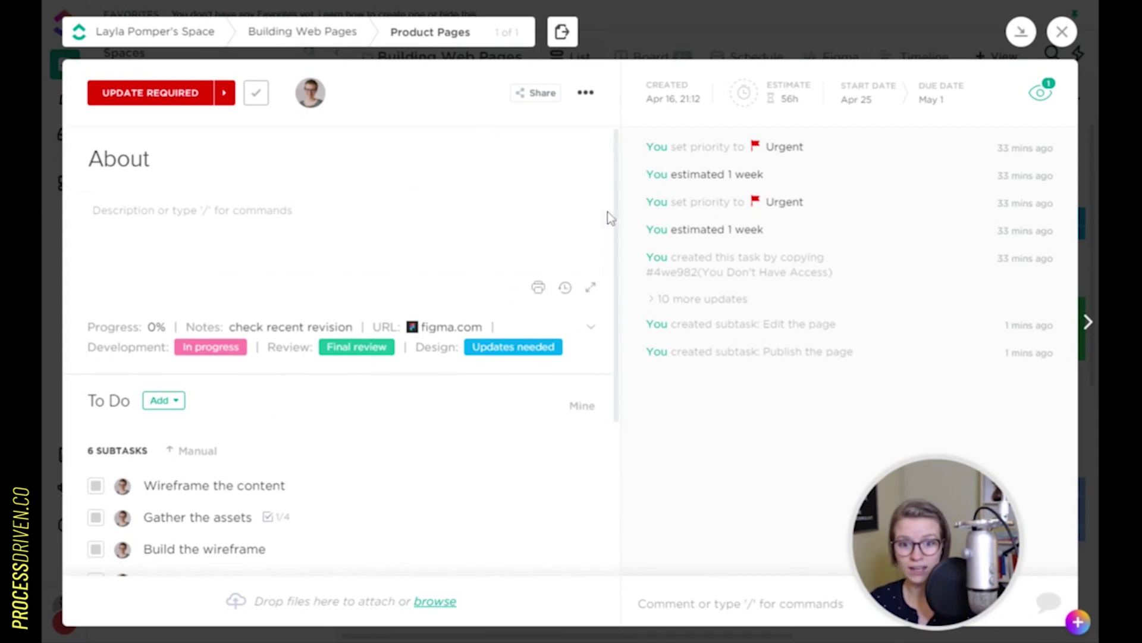
scroll(387, 238, down, 4)
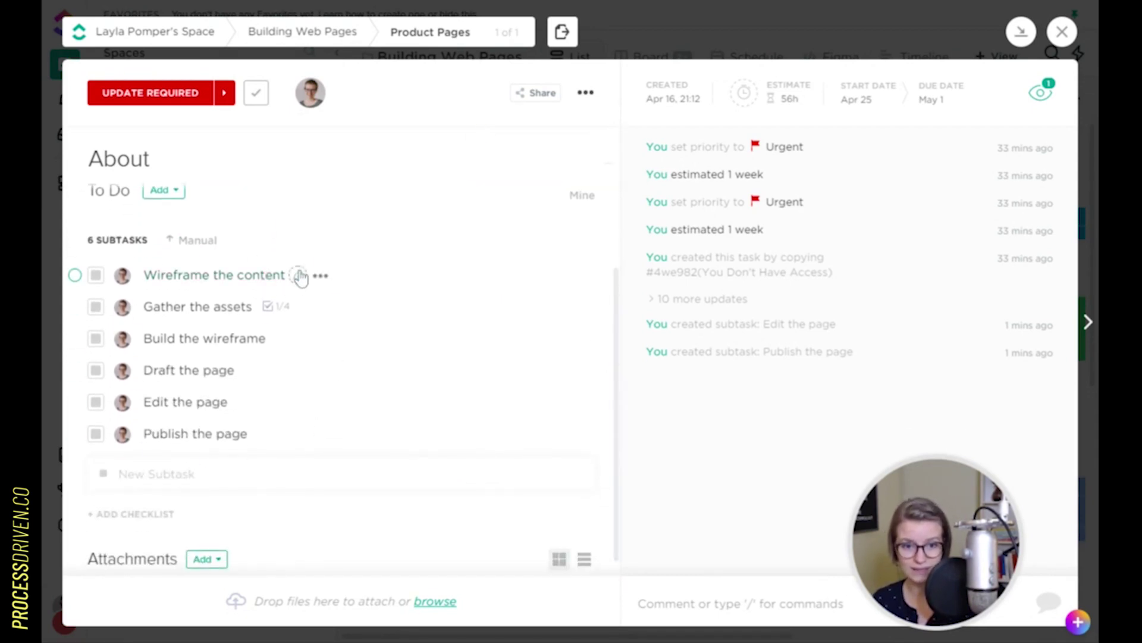
click(1062, 33)
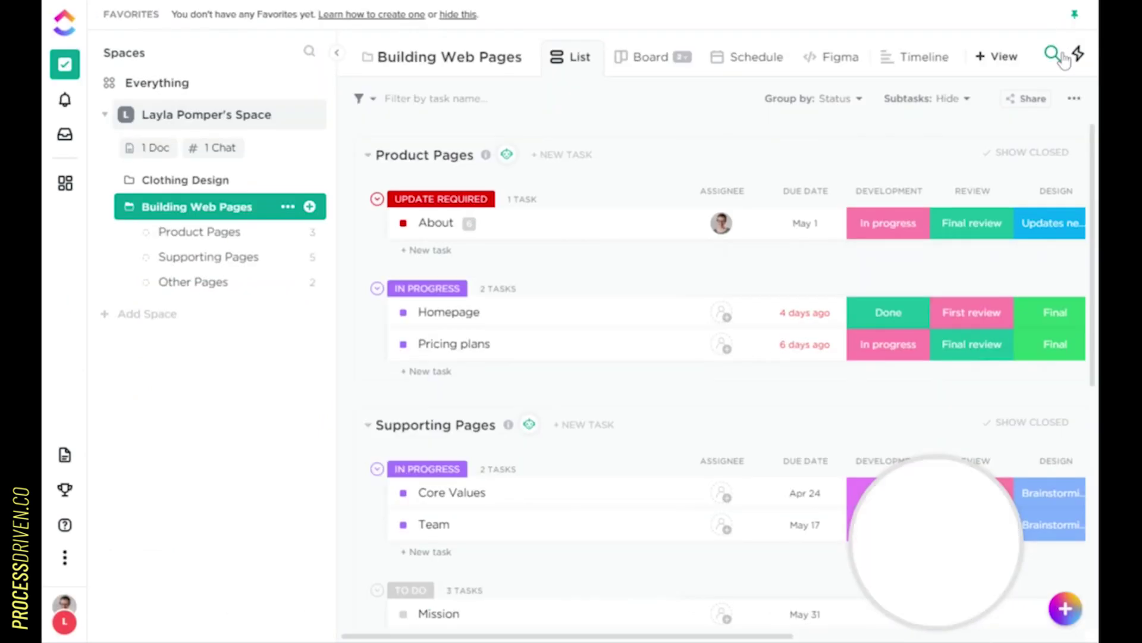
- Open the Homepage task, assign it to Me, and start a new subtask
click(557, 328)
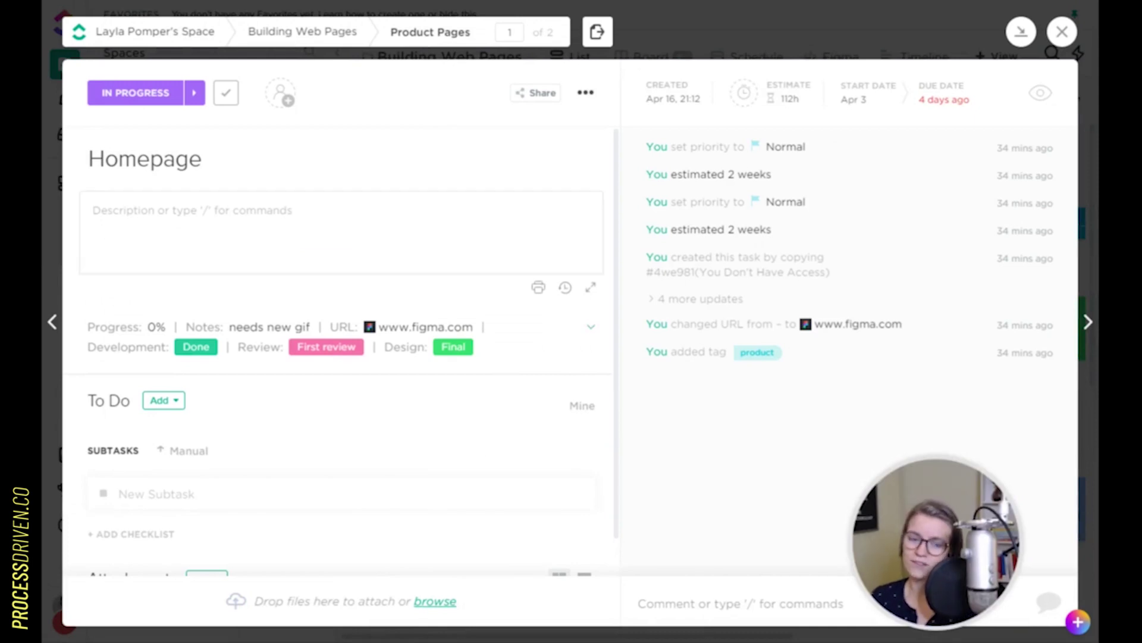
click(280, 93)
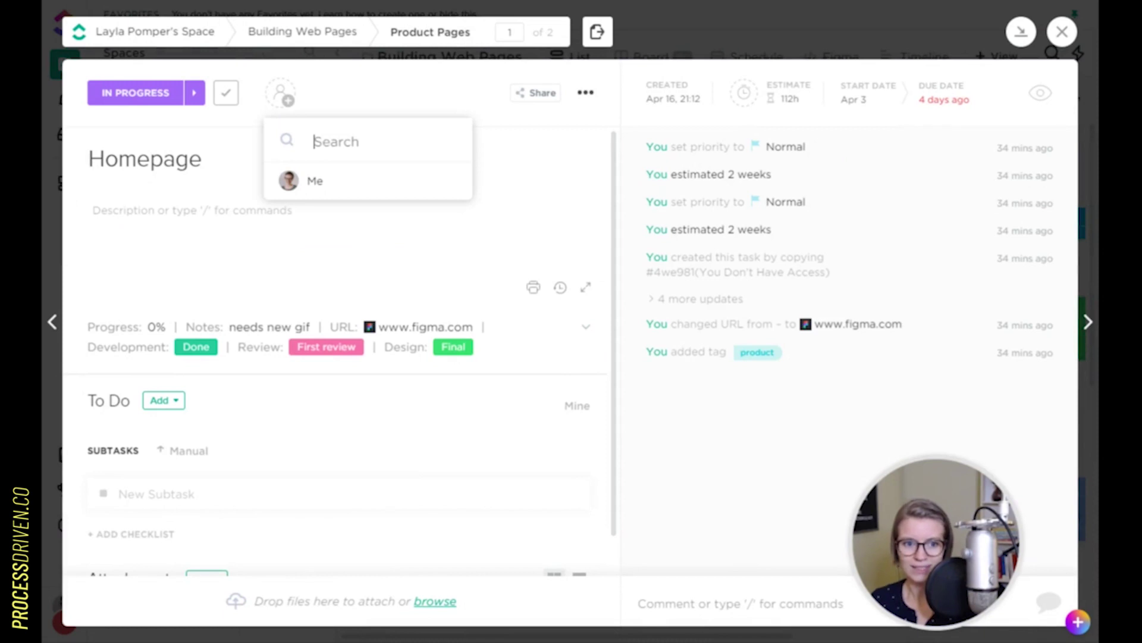
click(314, 181)
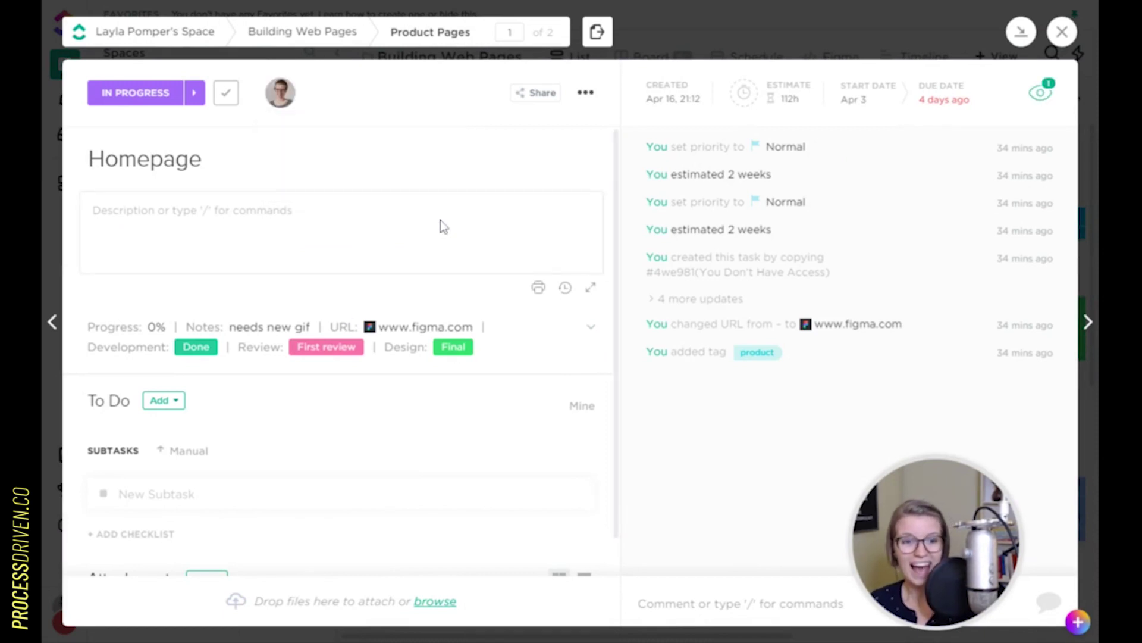
click(246, 459)
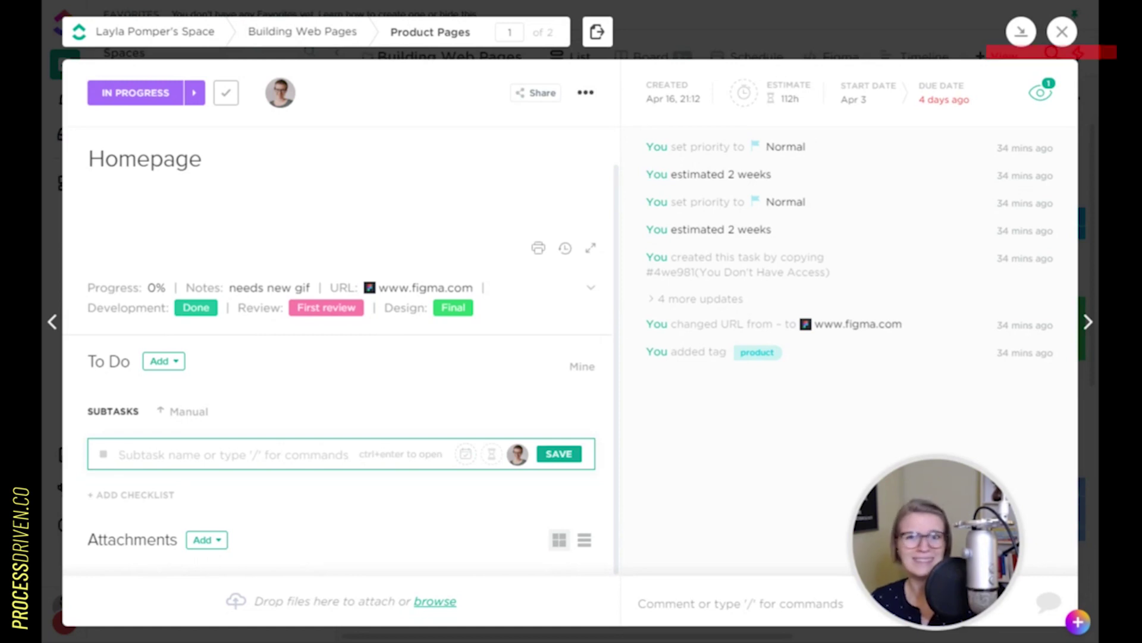
- Close Homepage and open the About task's Gather the assets subtask
click(1069, 19)
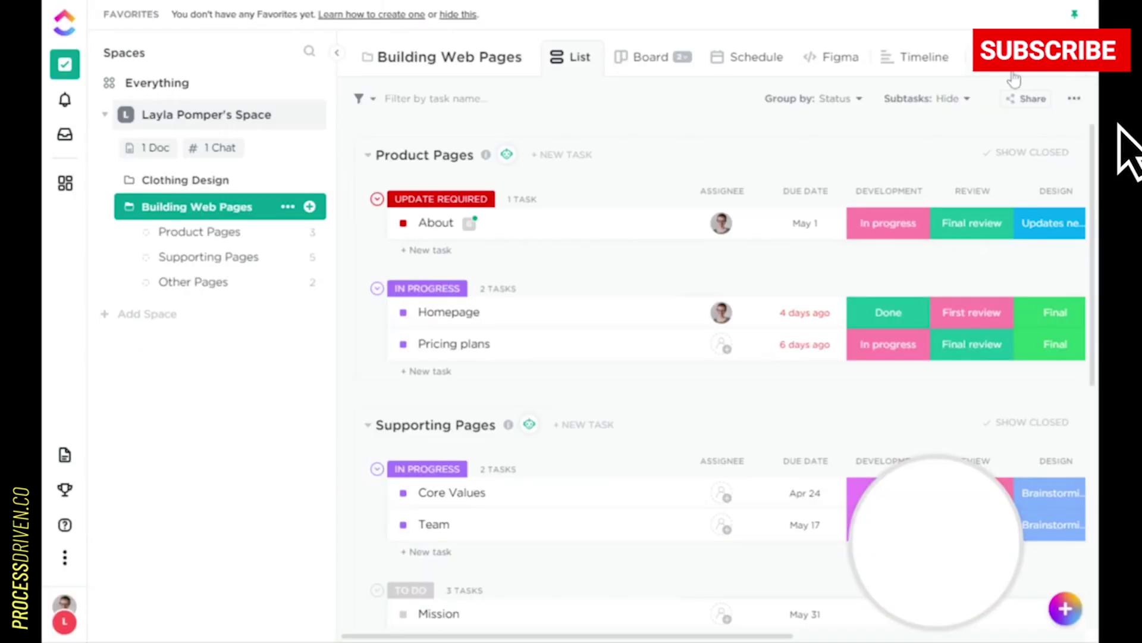
click(576, 234)
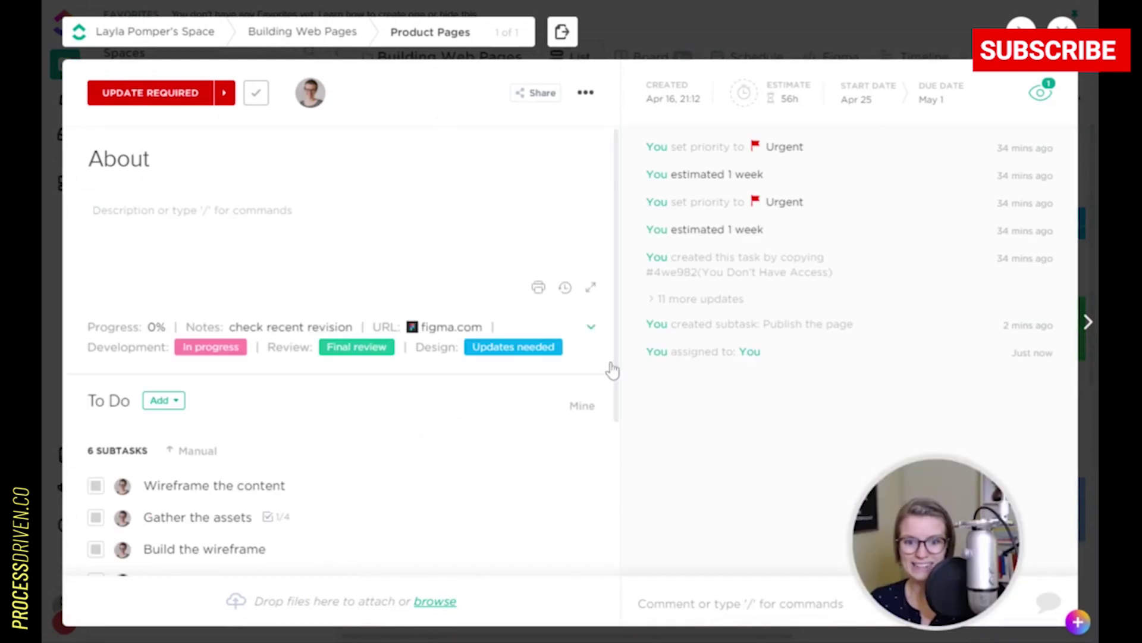
drag(613, 370, 614, 461)
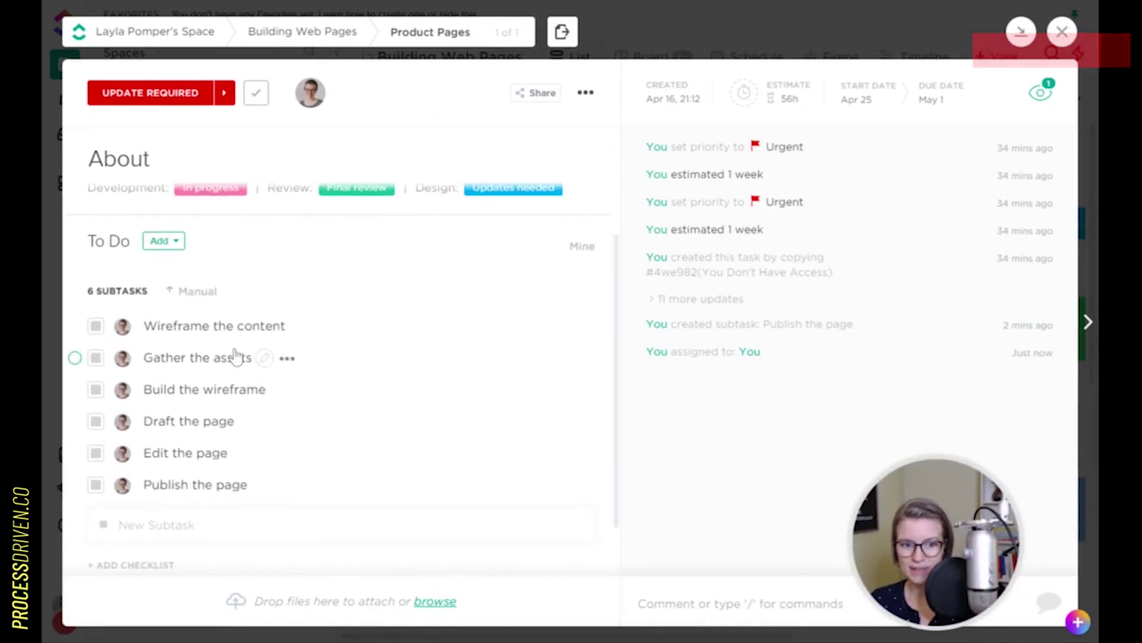
click(217, 363)
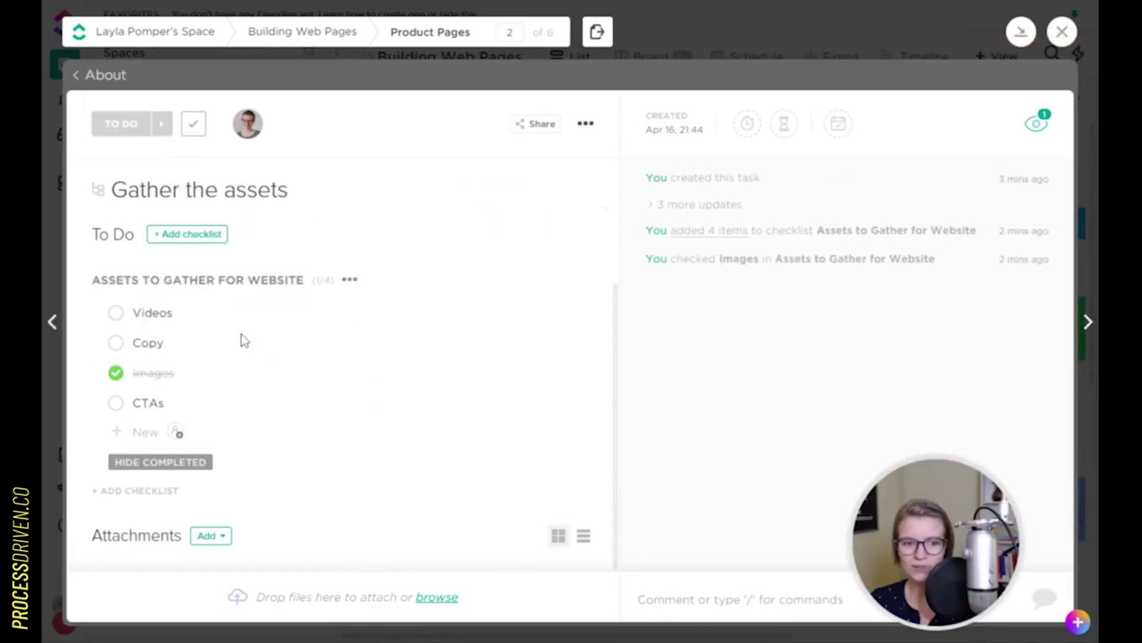
- Add a bold description 'Don't forget to change the Alt Text for each image', then return to About
click(171, 296)
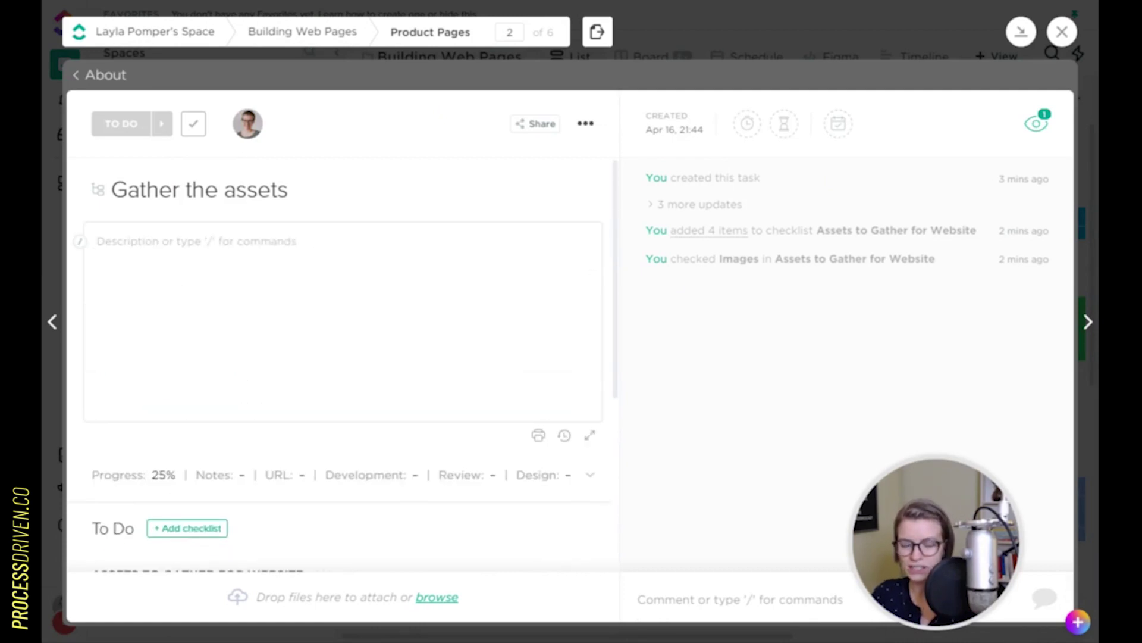
text(Don't forget to change the Alt Text for each image!)
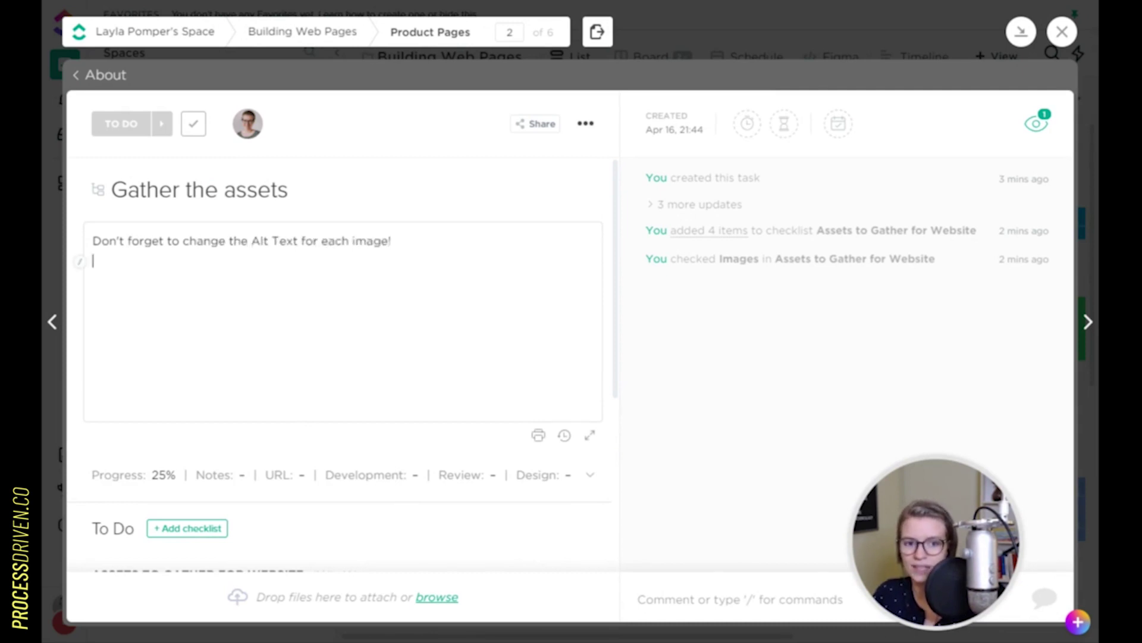
key(Return)
key(ctrl+a)
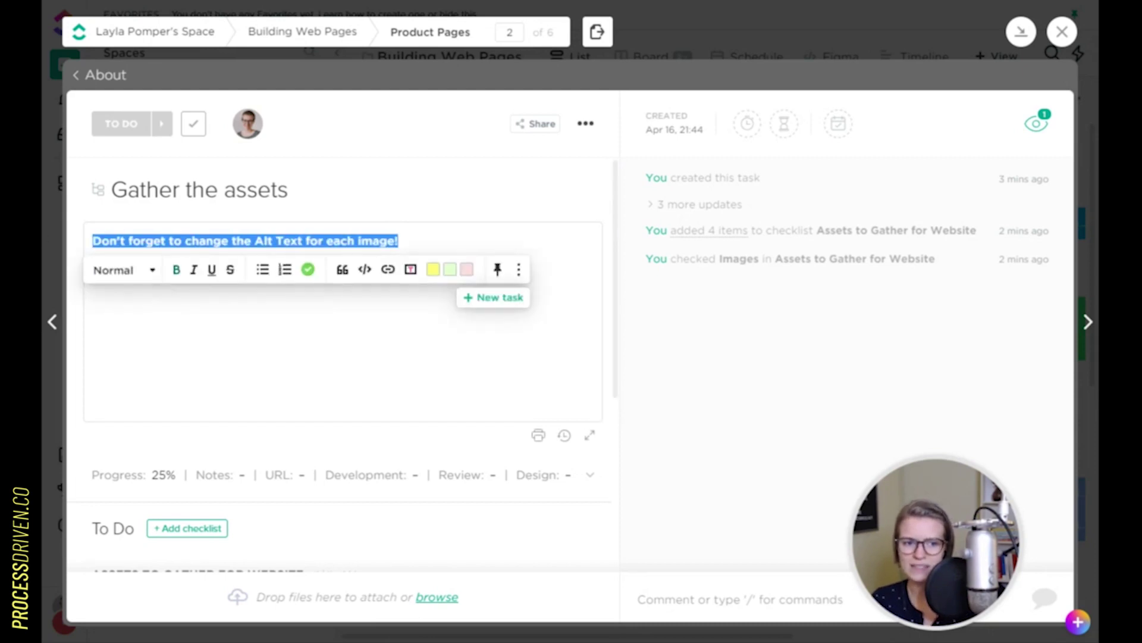
key(ctrl+b)
key(Right)
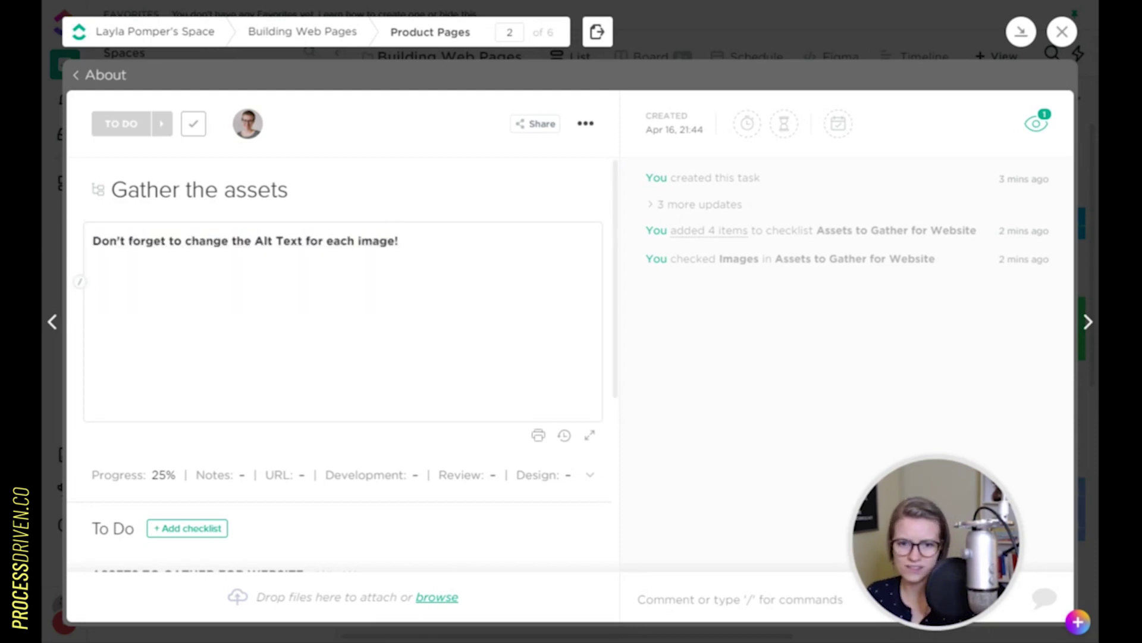
click(74, 74)
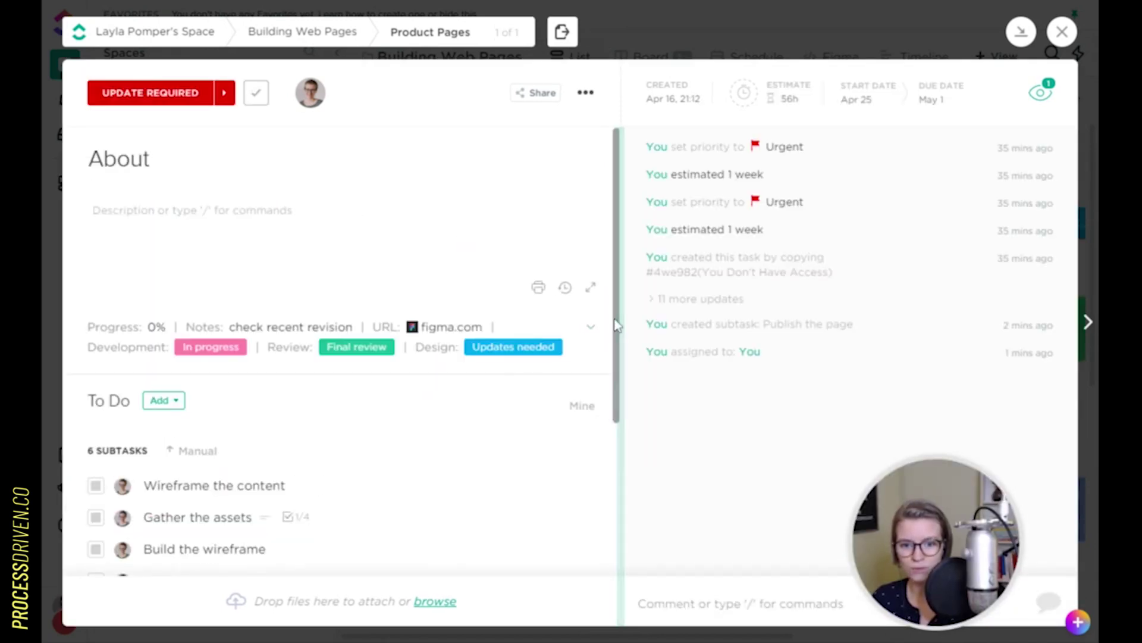
drag(617, 321, 609, 288)
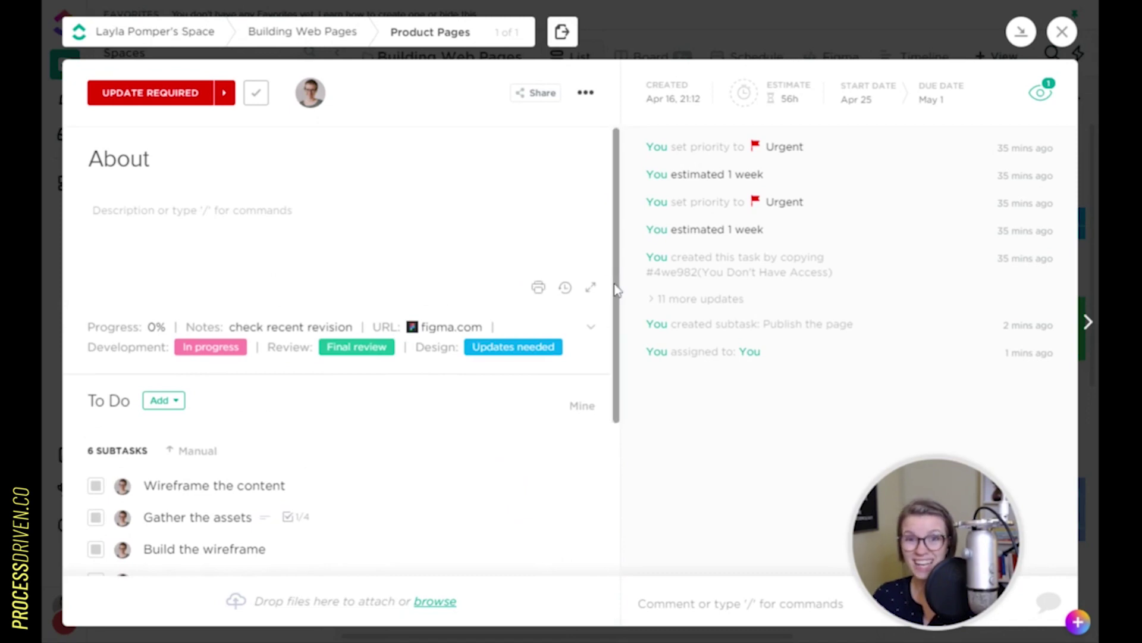
- Start a new template from the About task named 'Creating (any) Web Page'
click(589, 94)
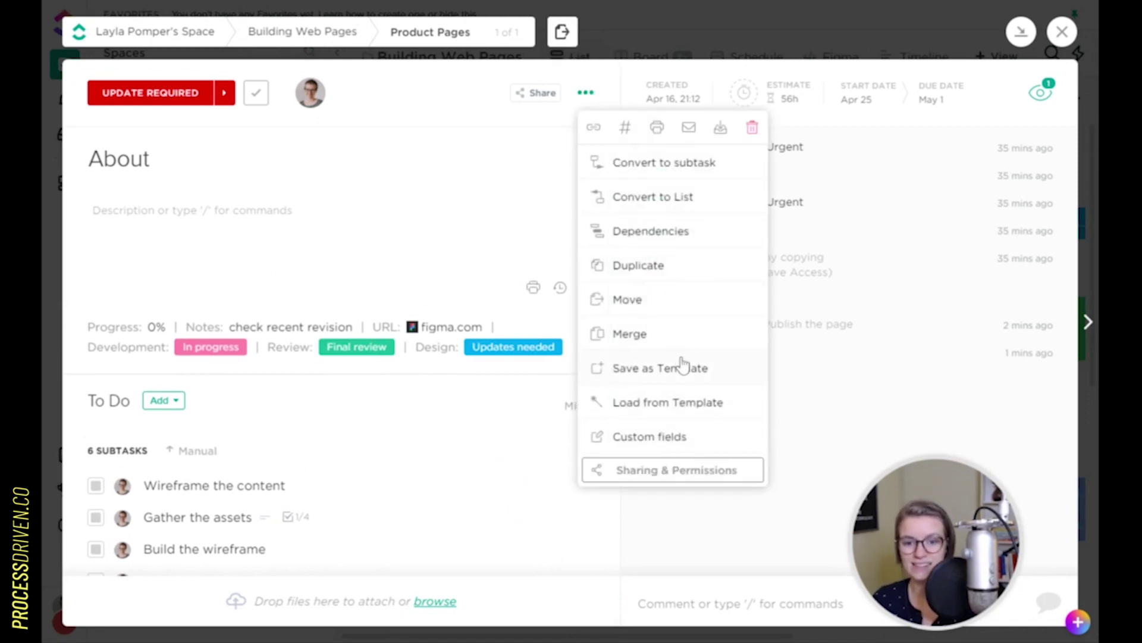
click(671, 370)
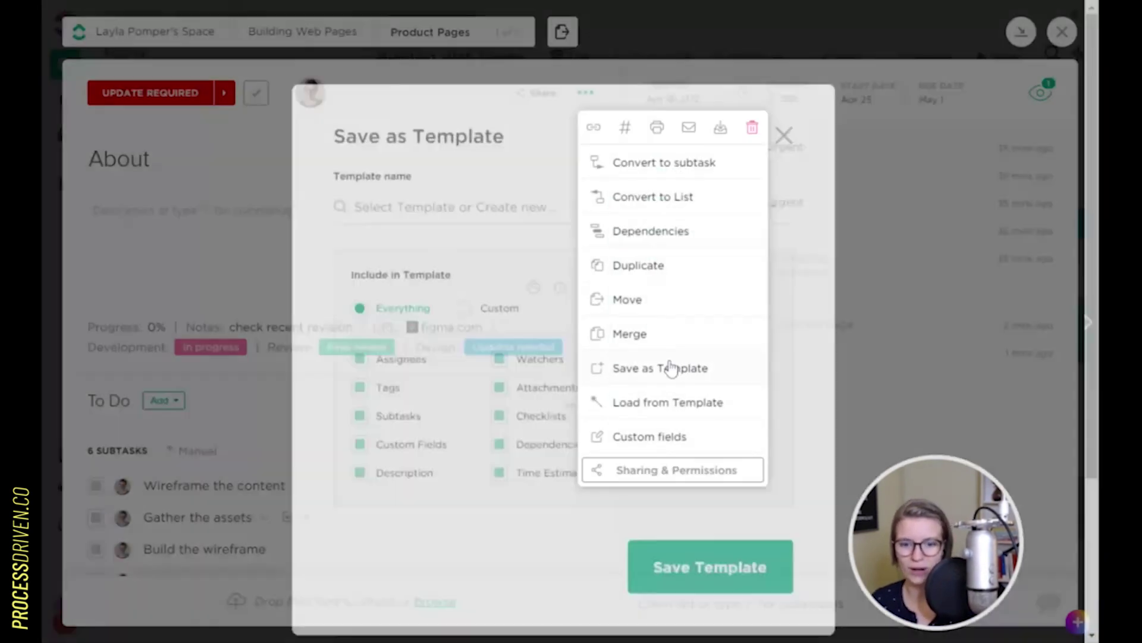
click(509, 170)
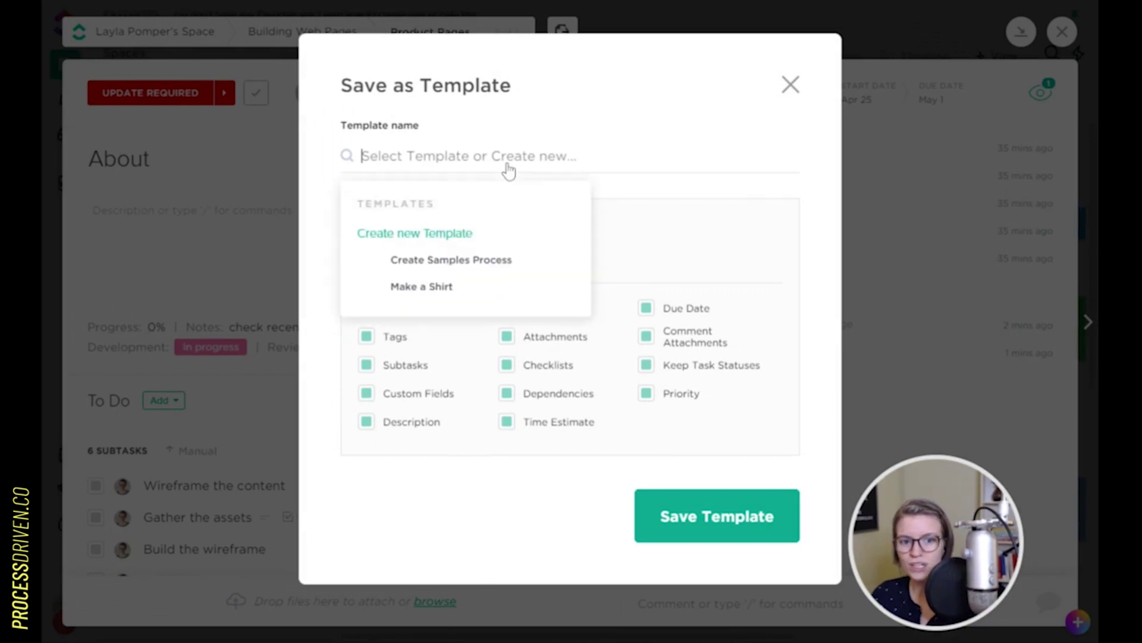
click(378, 234)
text(Creating (an)
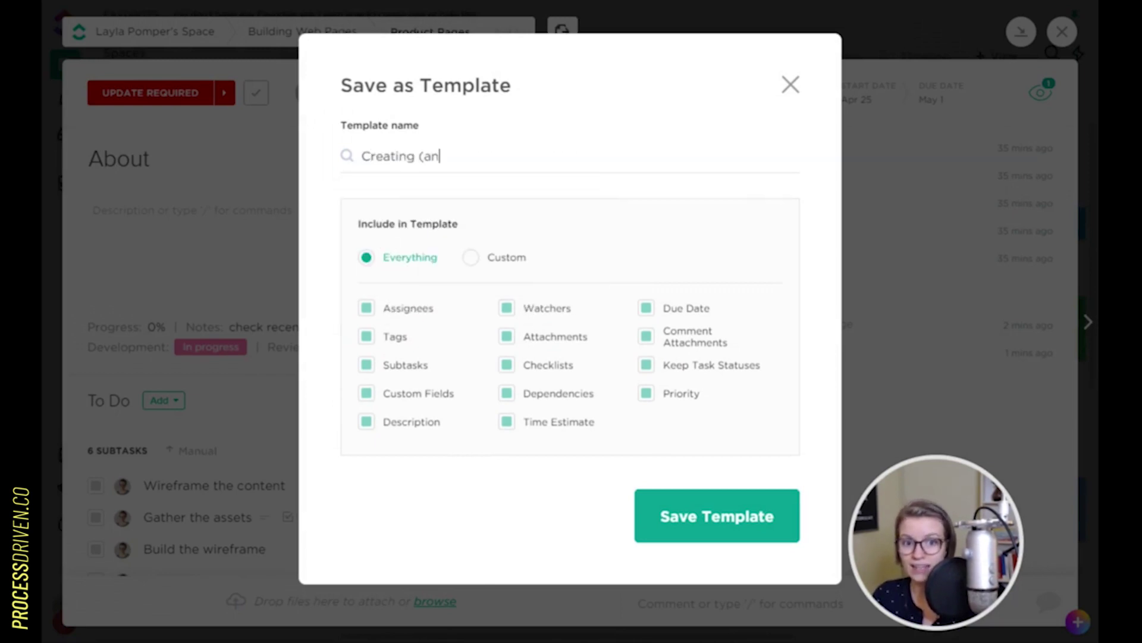
text(y) Web Page)
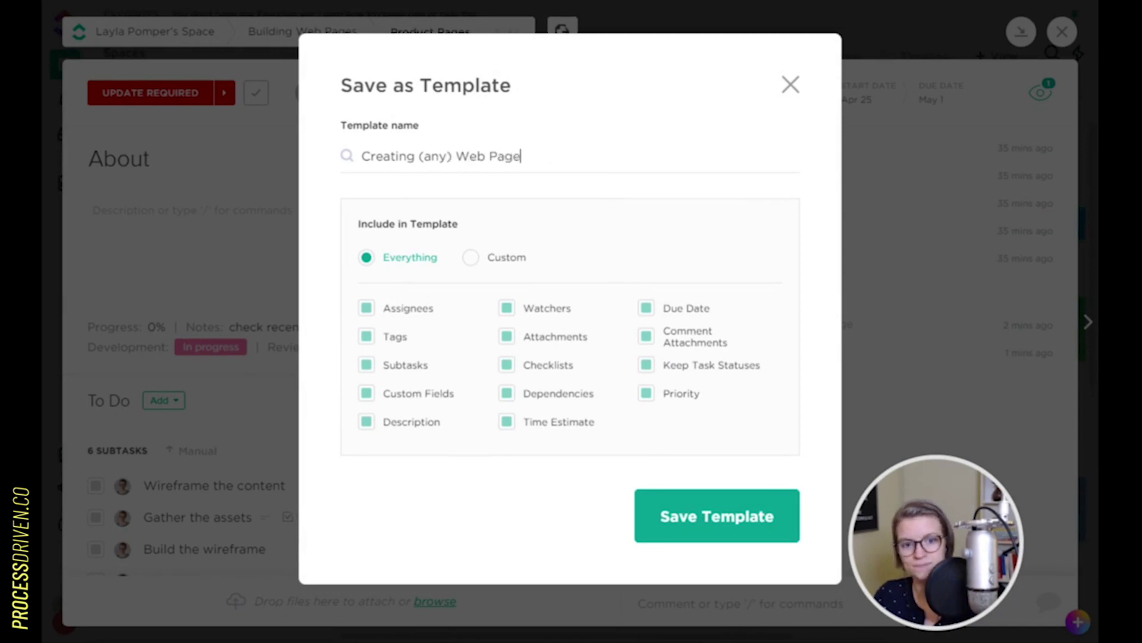
- Exclude Tags, Custom Fields, Dependencies, Attachments, Watchers, Due Date, Comment Attachments, Statuses, Priority; save template
click(367, 337)
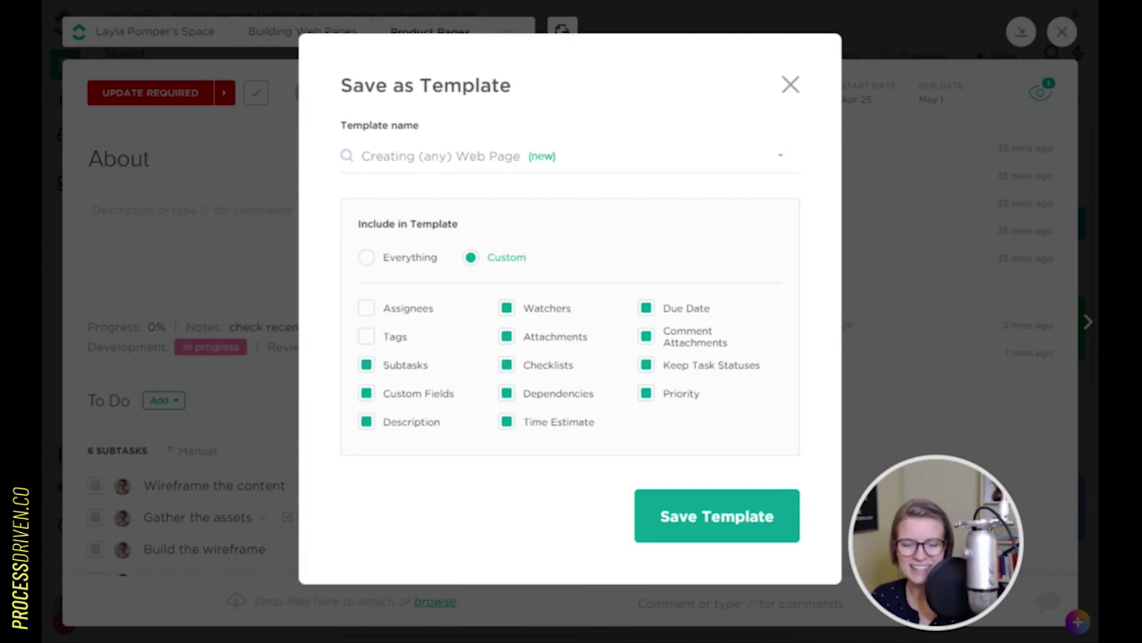
click(366, 394)
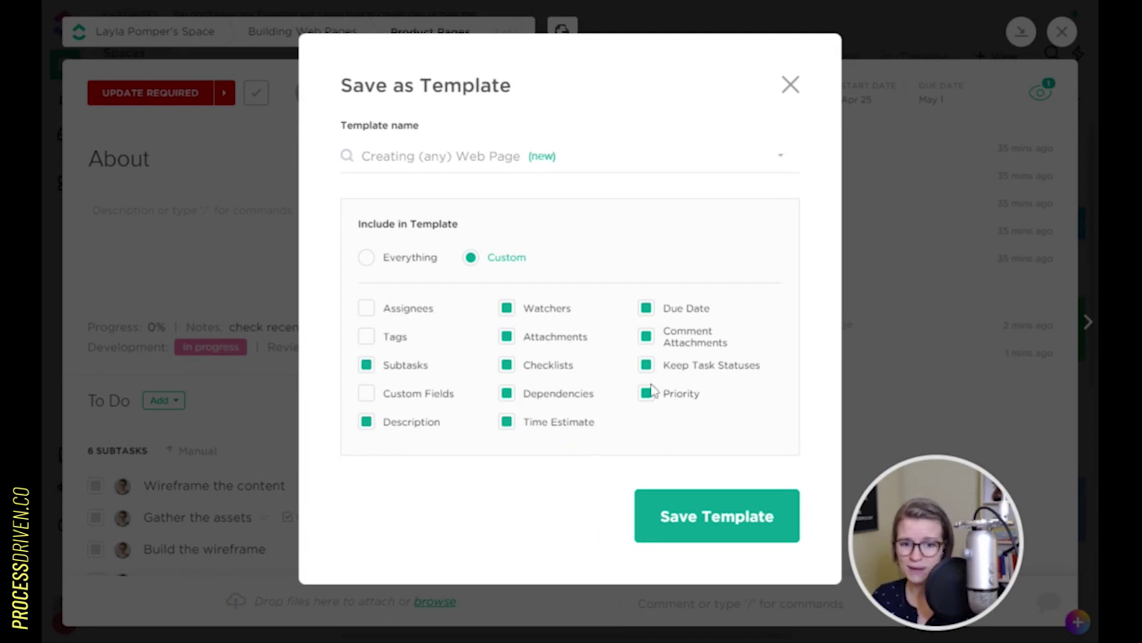
click(508, 398)
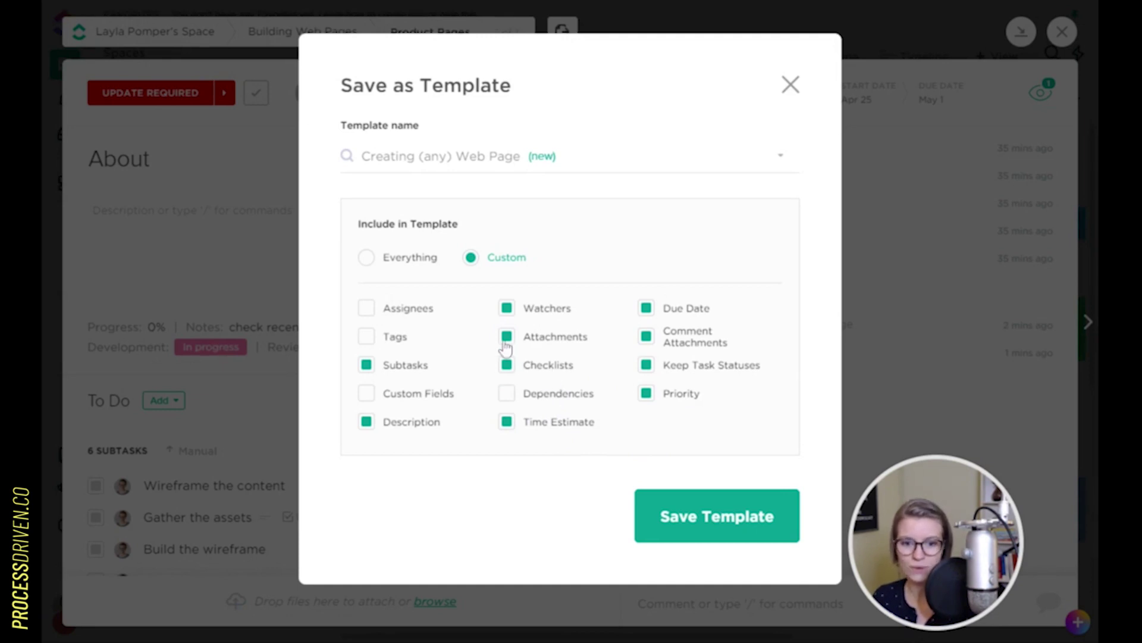
click(516, 337)
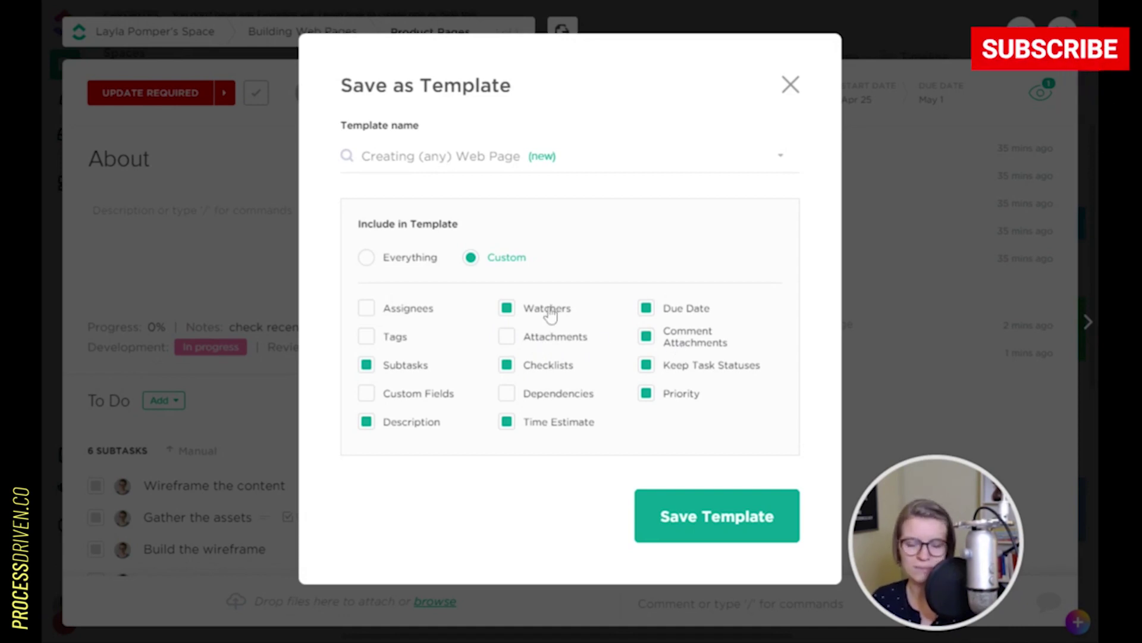
click(507, 309)
click(647, 309)
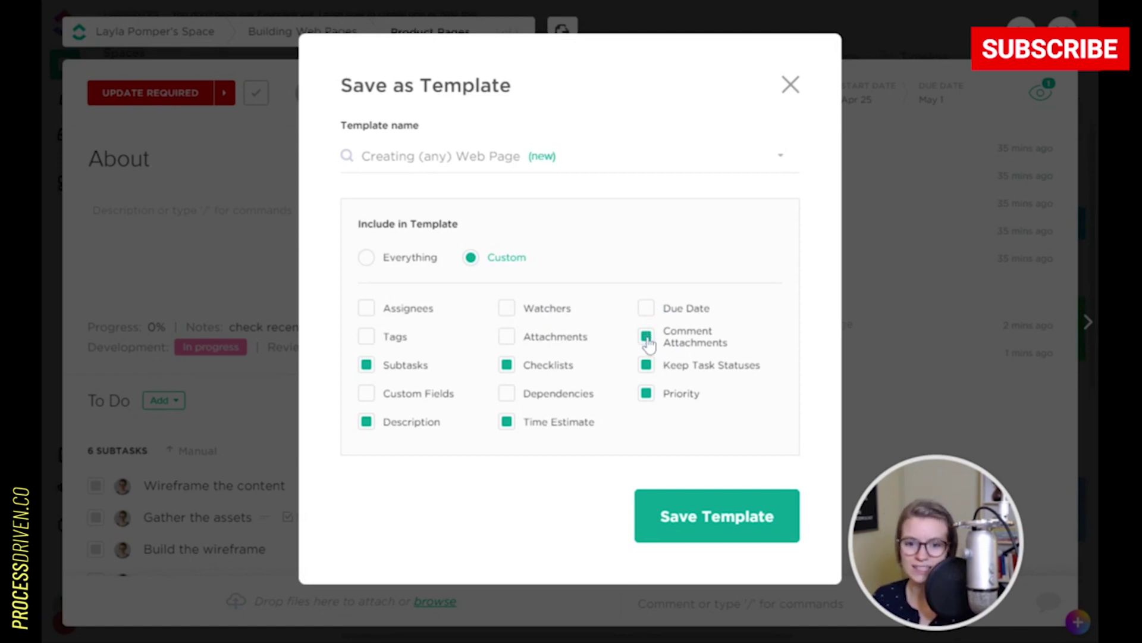
click(648, 339)
click(646, 364)
click(648, 365)
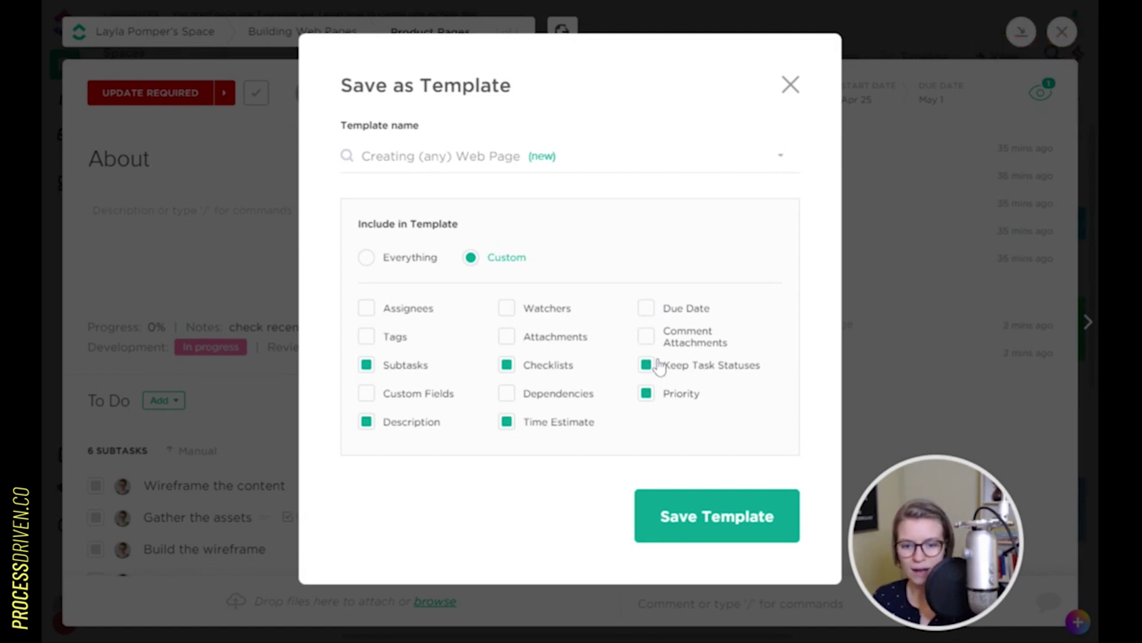
click(749, 372)
click(647, 397)
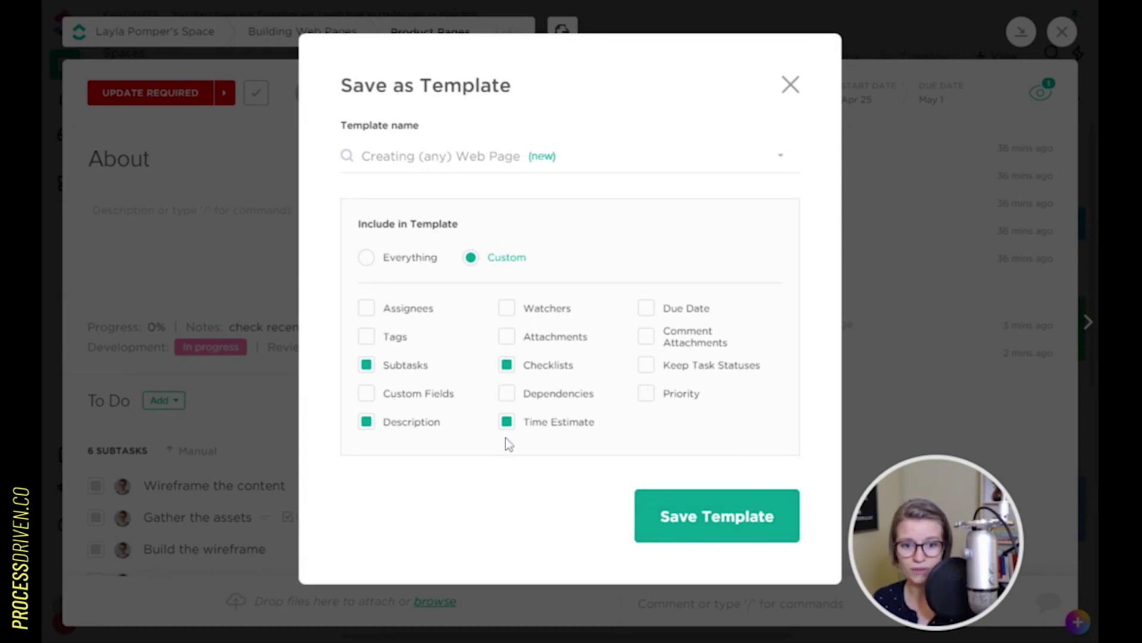
click(723, 523)
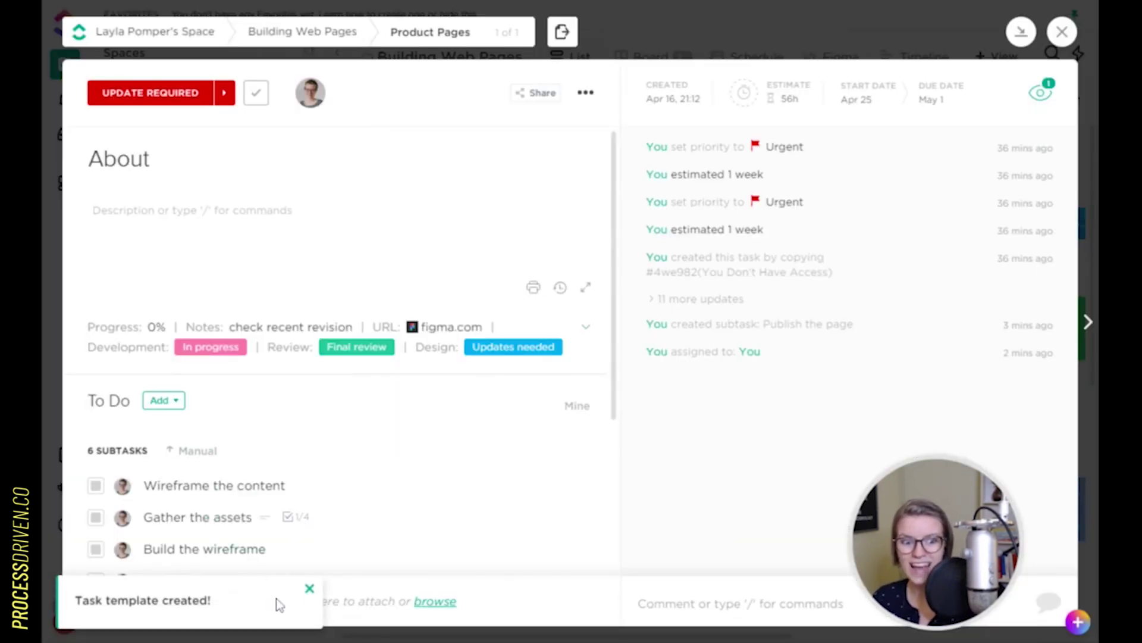
- Close the About task and open the Homepage task
click(1062, 31)
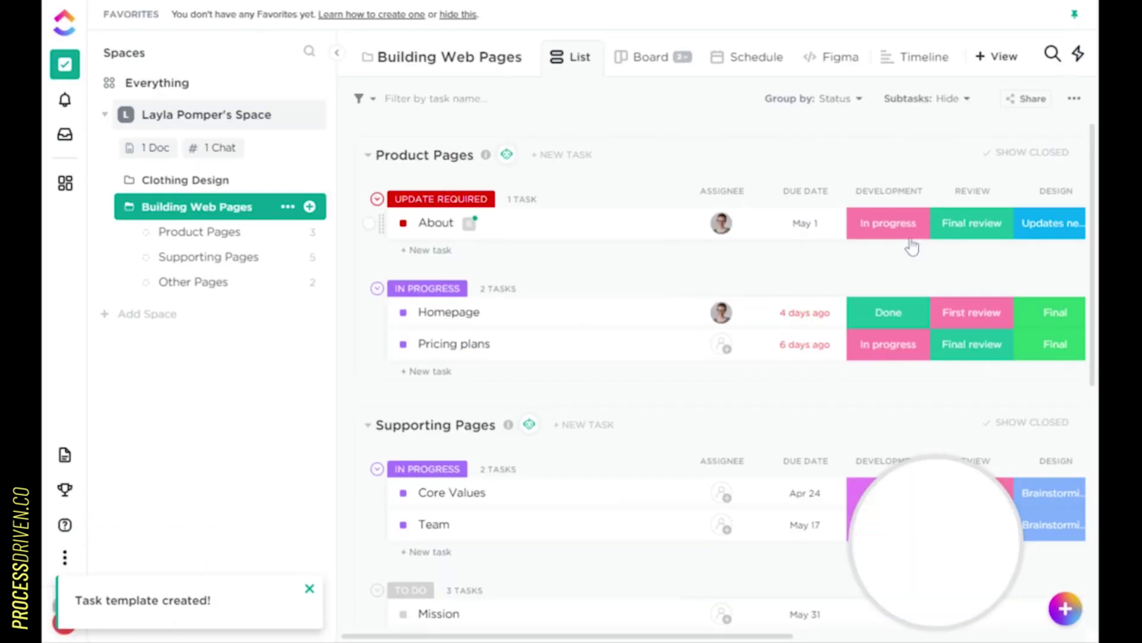
click(507, 225)
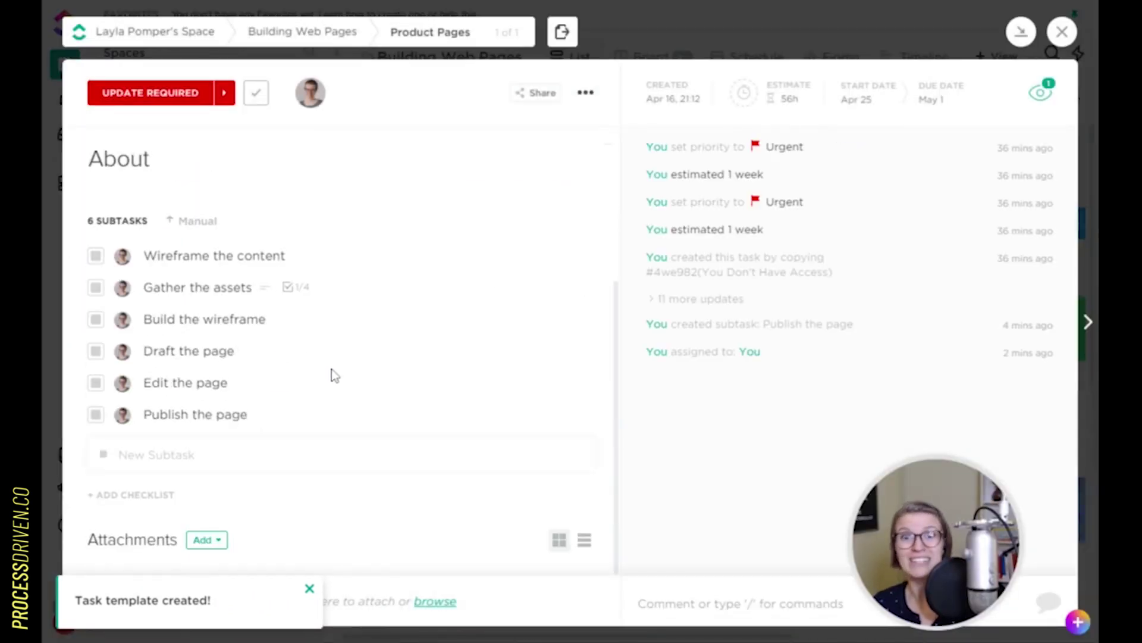
click(1059, 35)
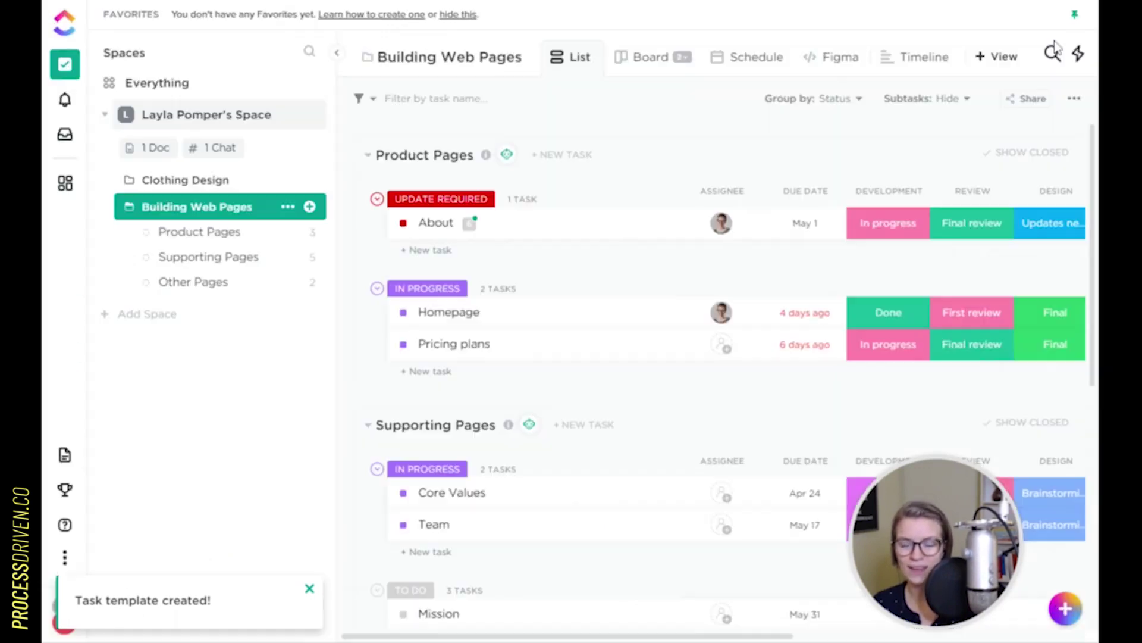
click(507, 321)
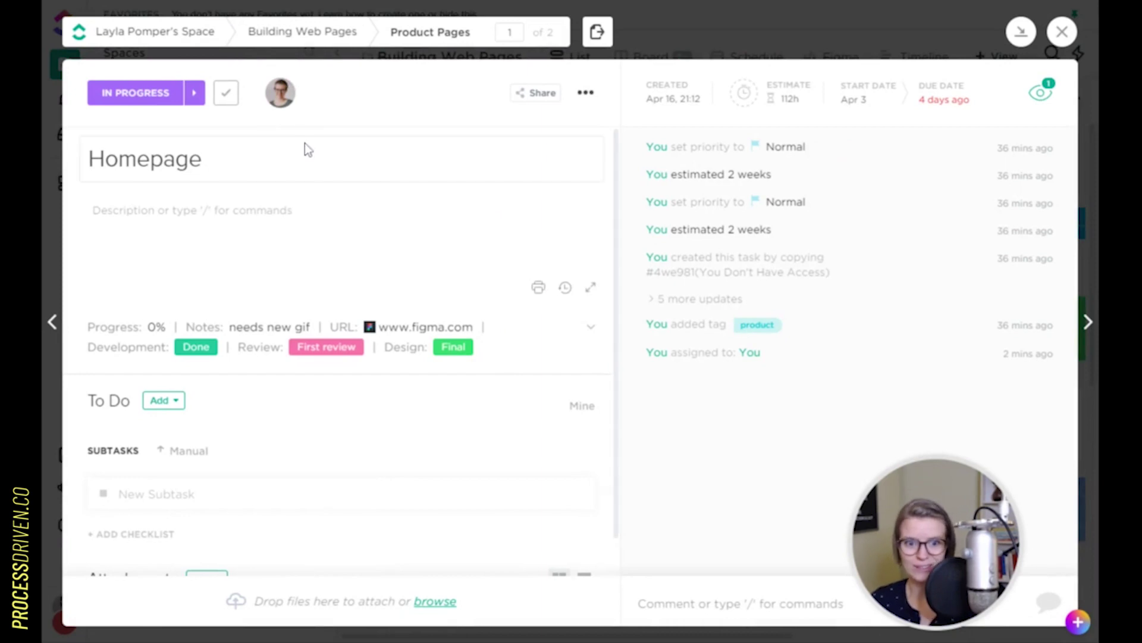
- Load the Creating (any) Web Page template into Homepage and close the task
click(586, 95)
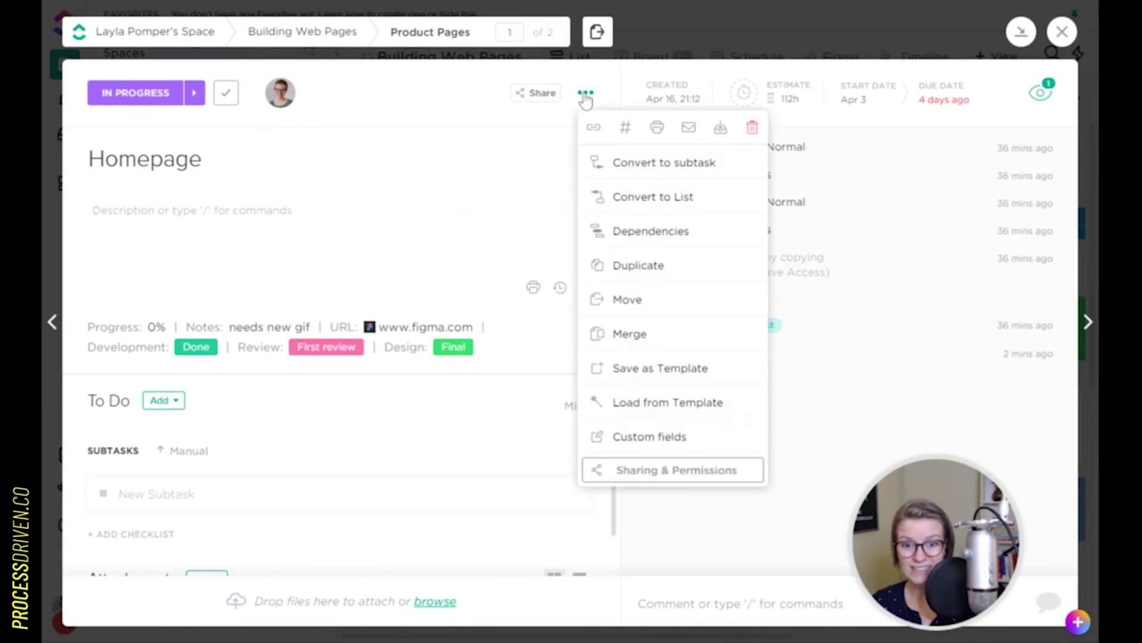
click(641, 405)
click(479, 258)
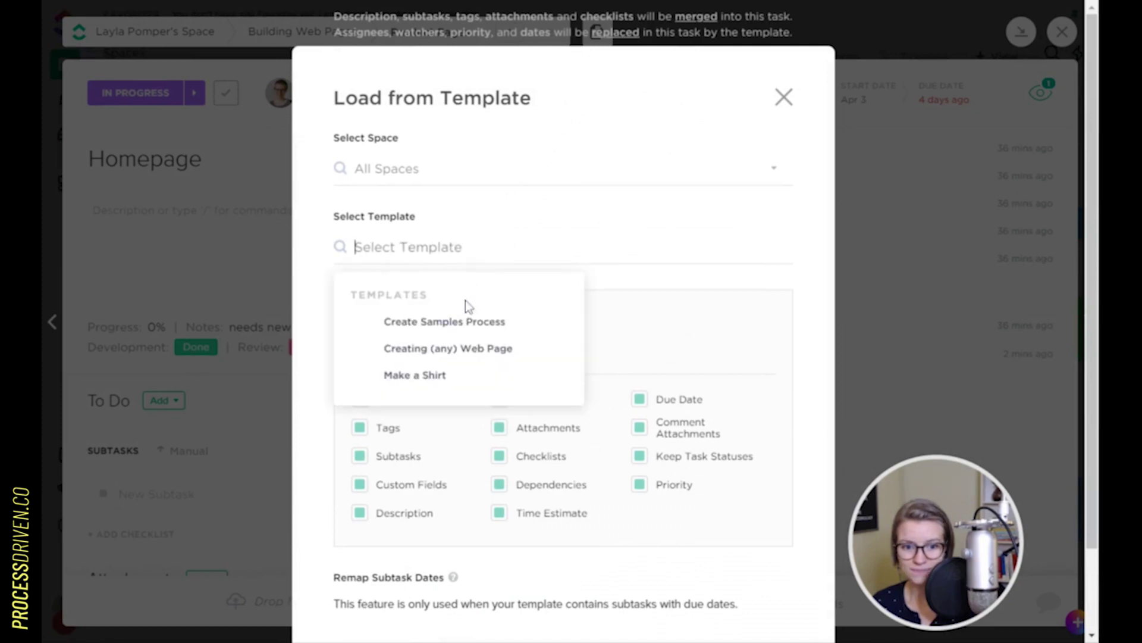
click(436, 354)
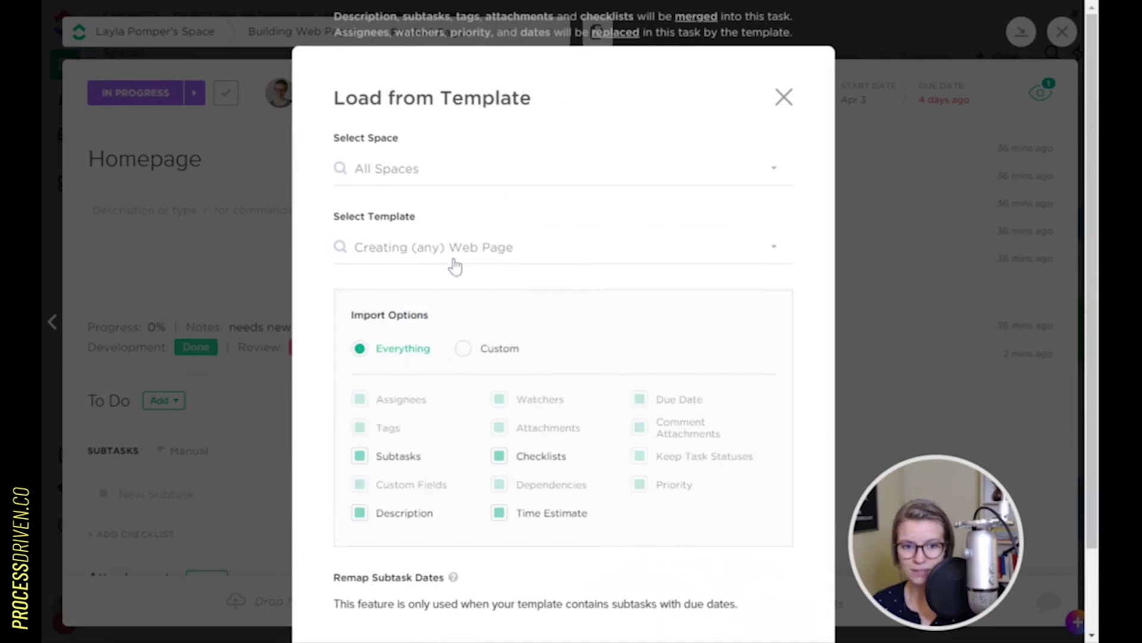
scroll(655, 357, down, 2)
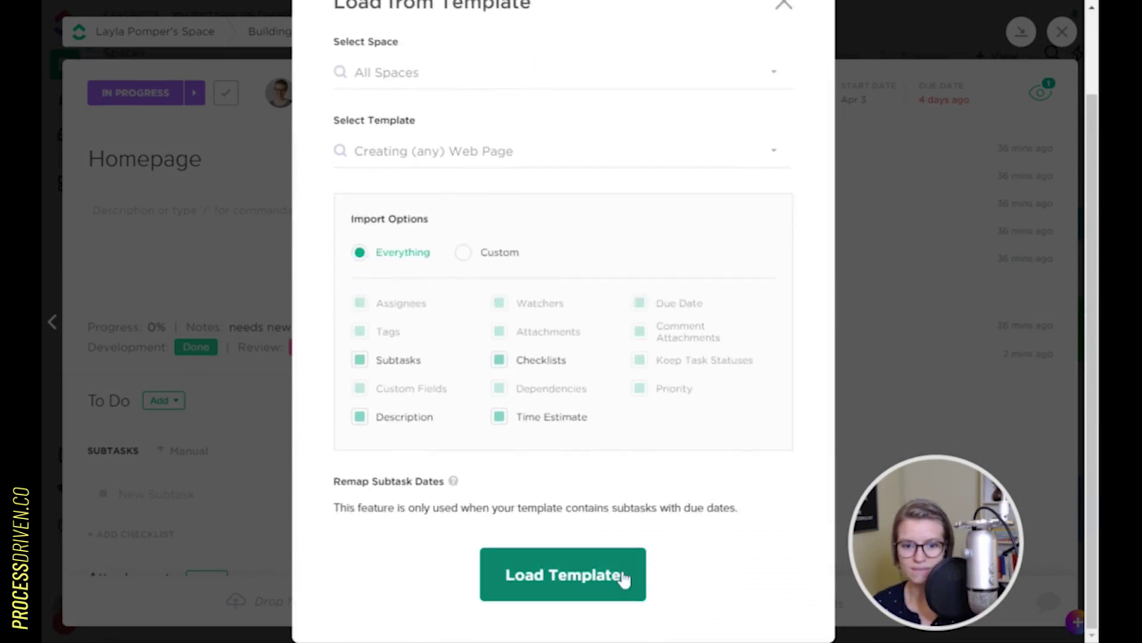
click(583, 575)
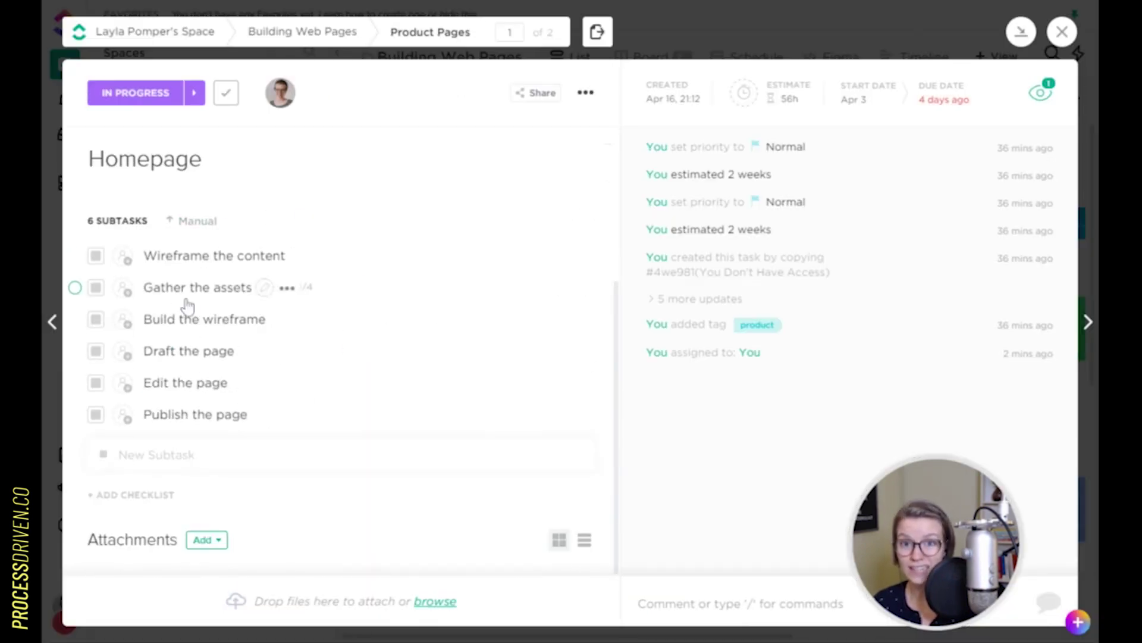
click(1062, 32)
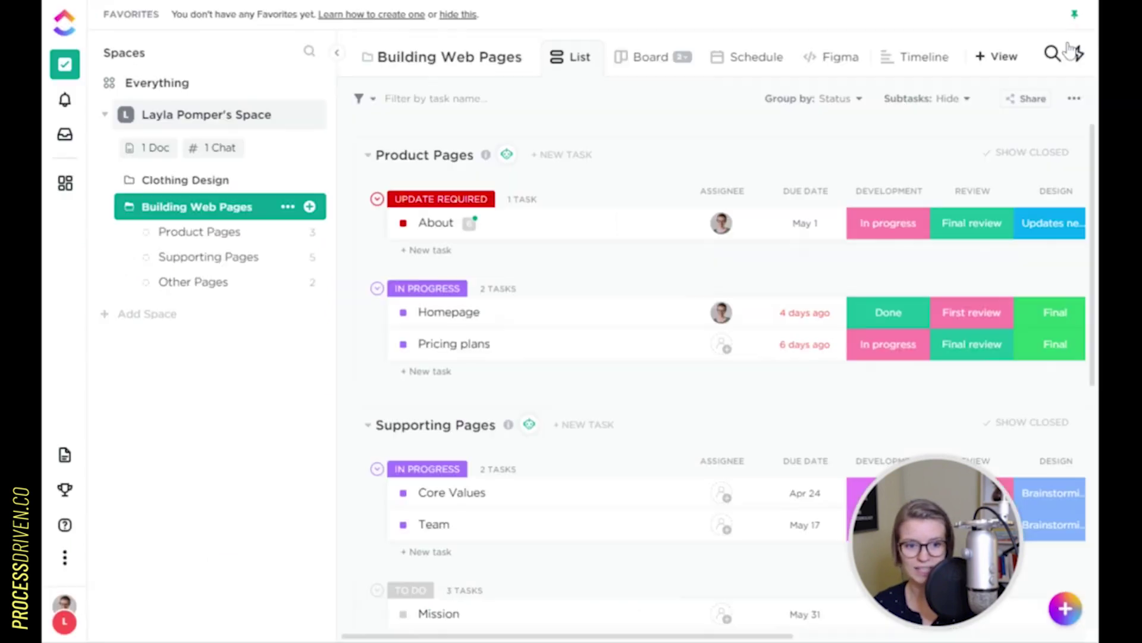
- Load Creating (any) Web Page into Pricing plans with a custom import excluding Time Estimate
click(438, 345)
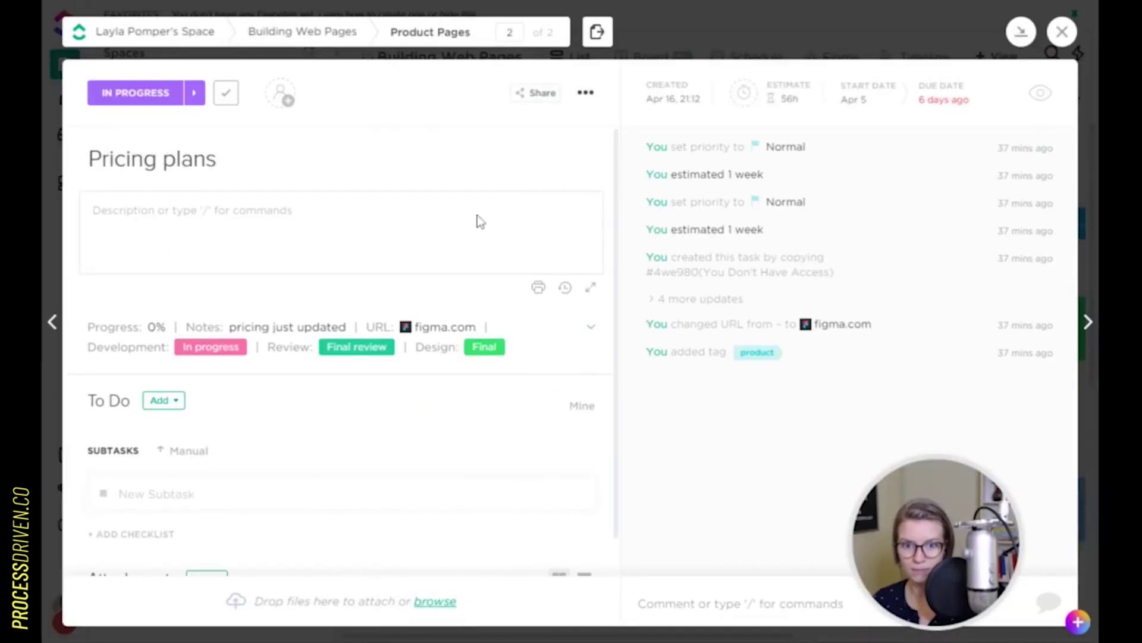
click(586, 94)
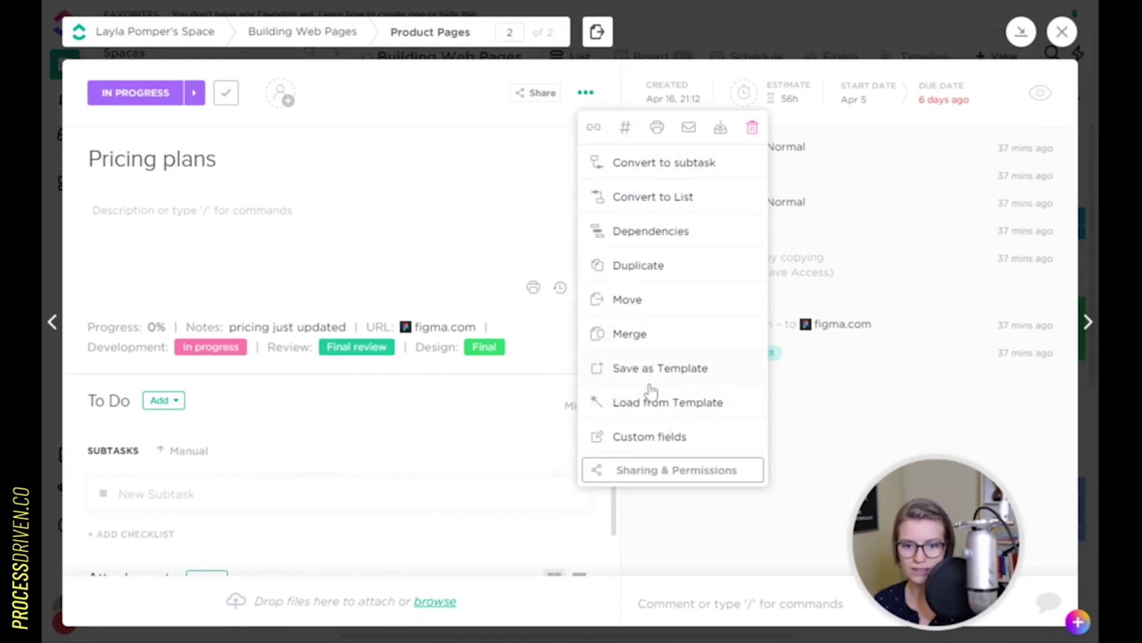
click(658, 404)
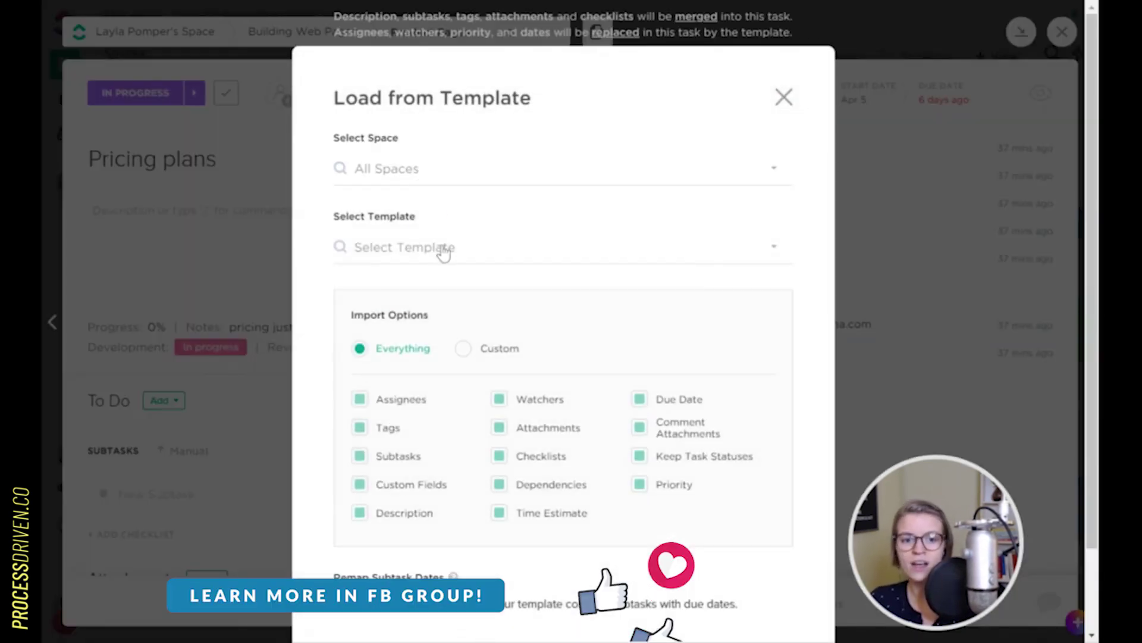
click(380, 247)
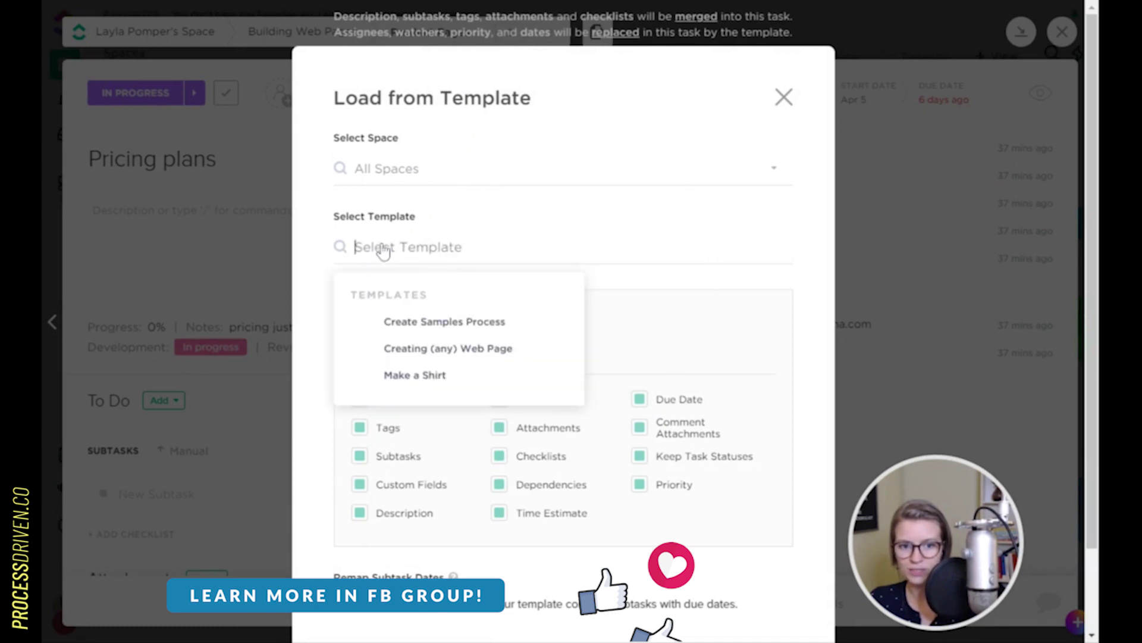
click(484, 357)
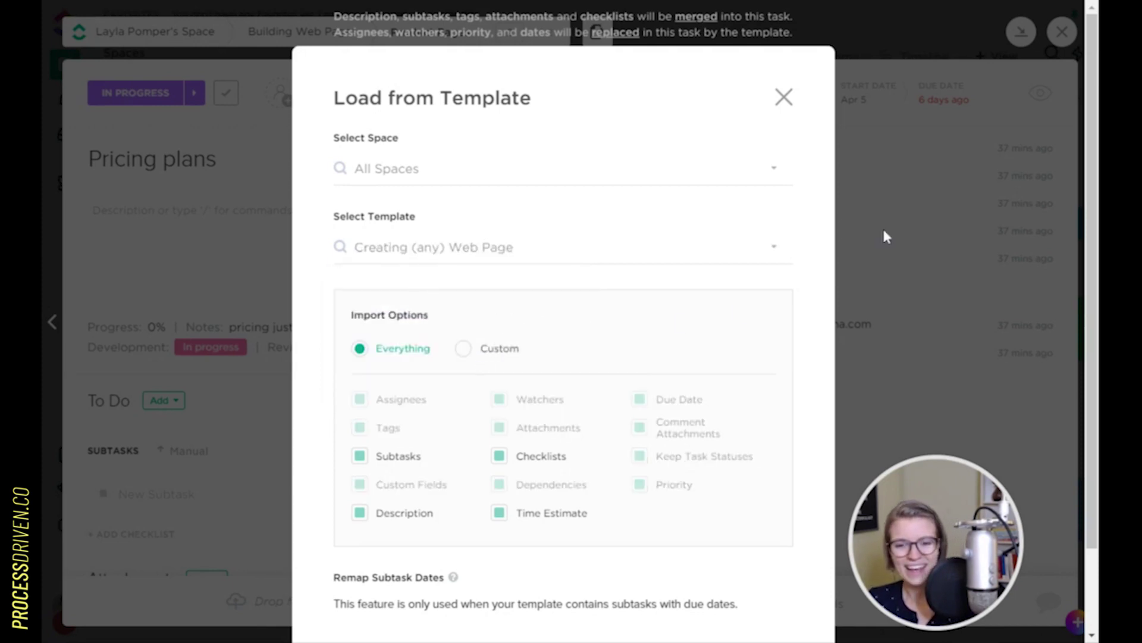
drag(1087, 233, 1087, 364)
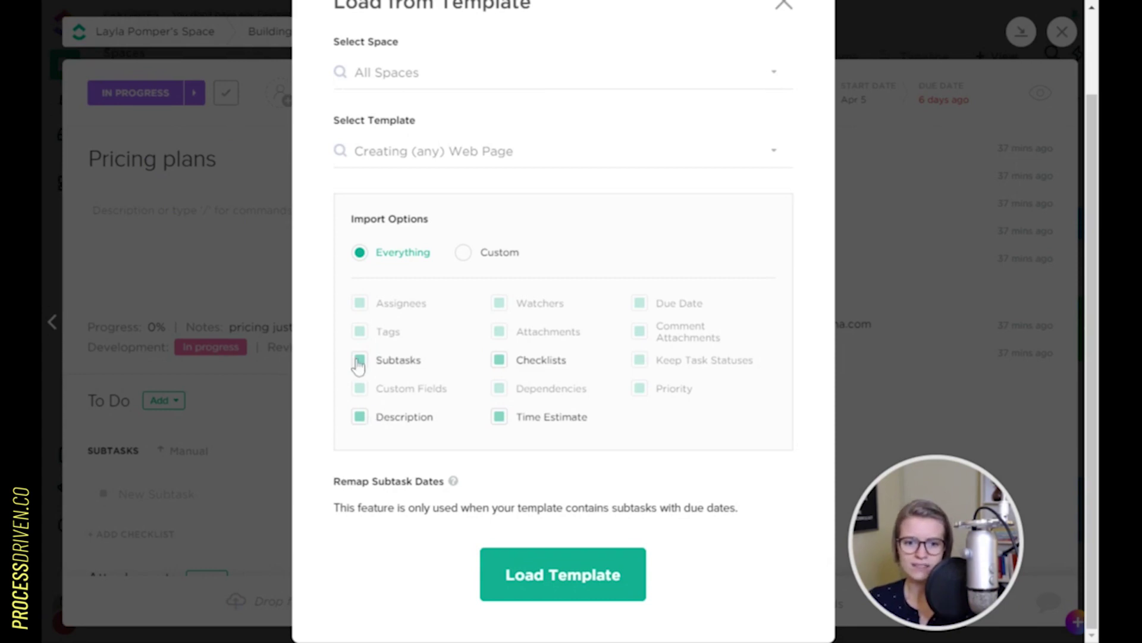
click(503, 420)
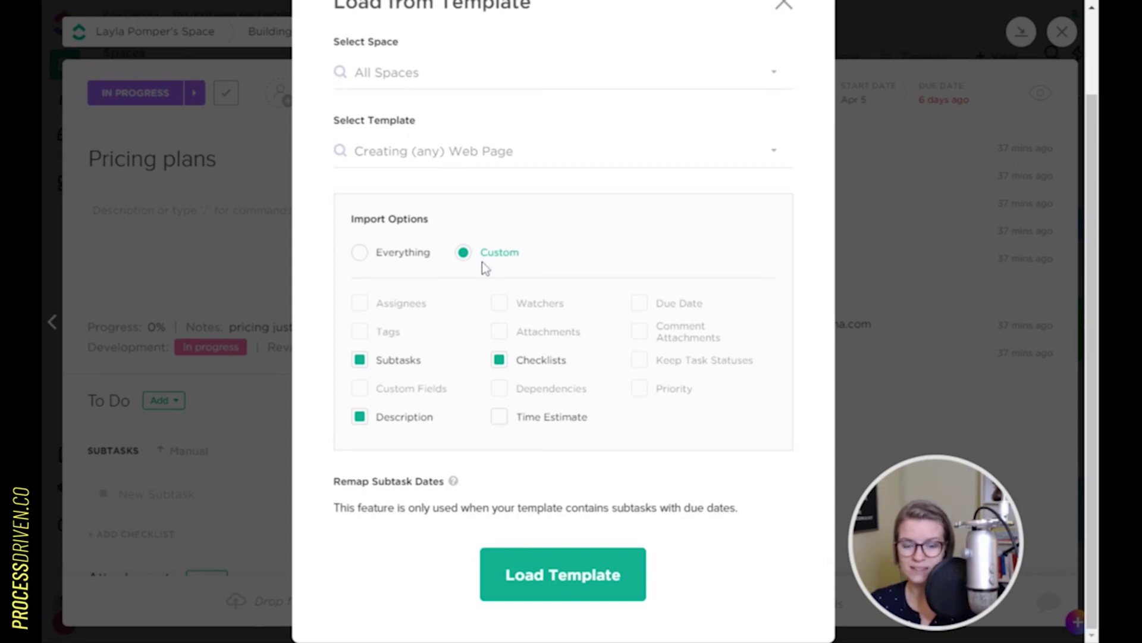
click(499, 416)
click(499, 416)
click(569, 586)
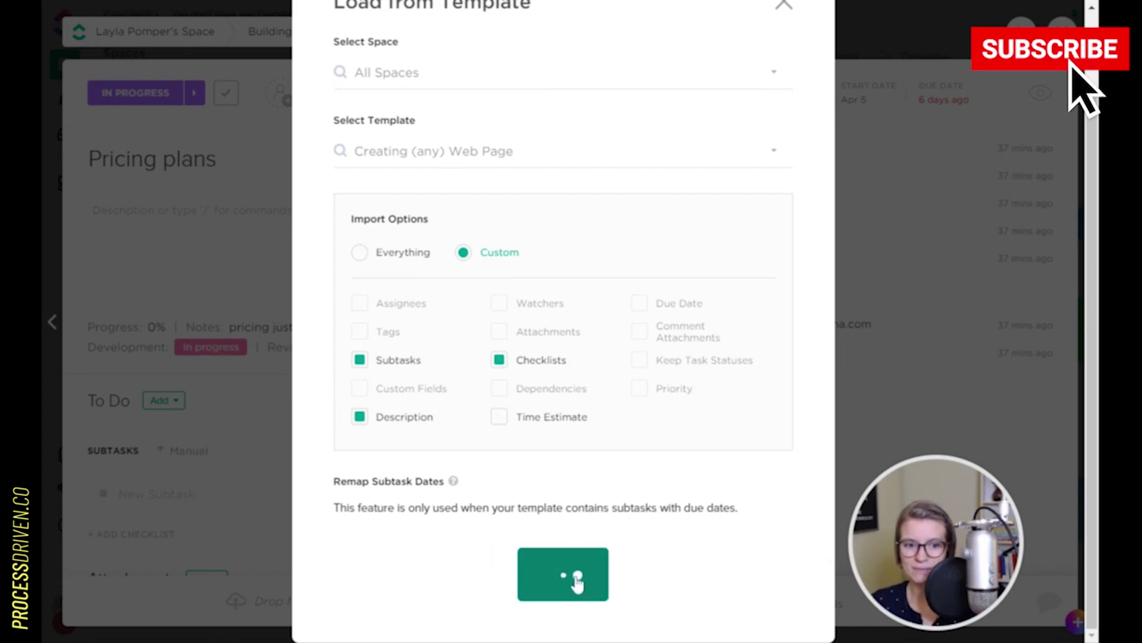
- Check the Pricing plans time estimate without changing it, then close the task
scroll(359, 382, up, 4)
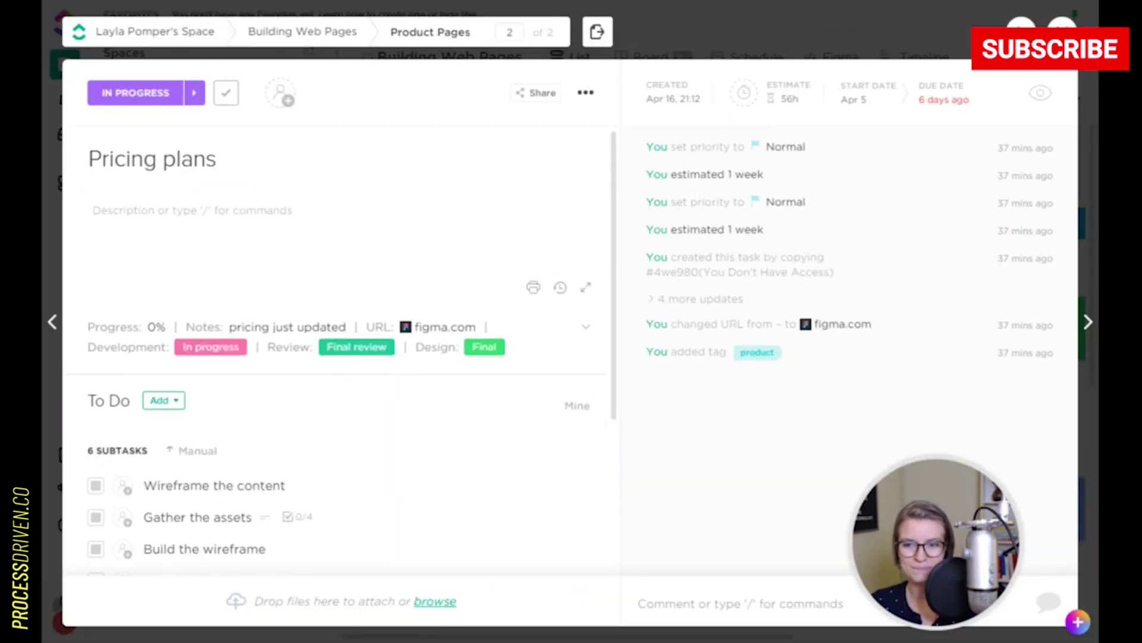
click(789, 100)
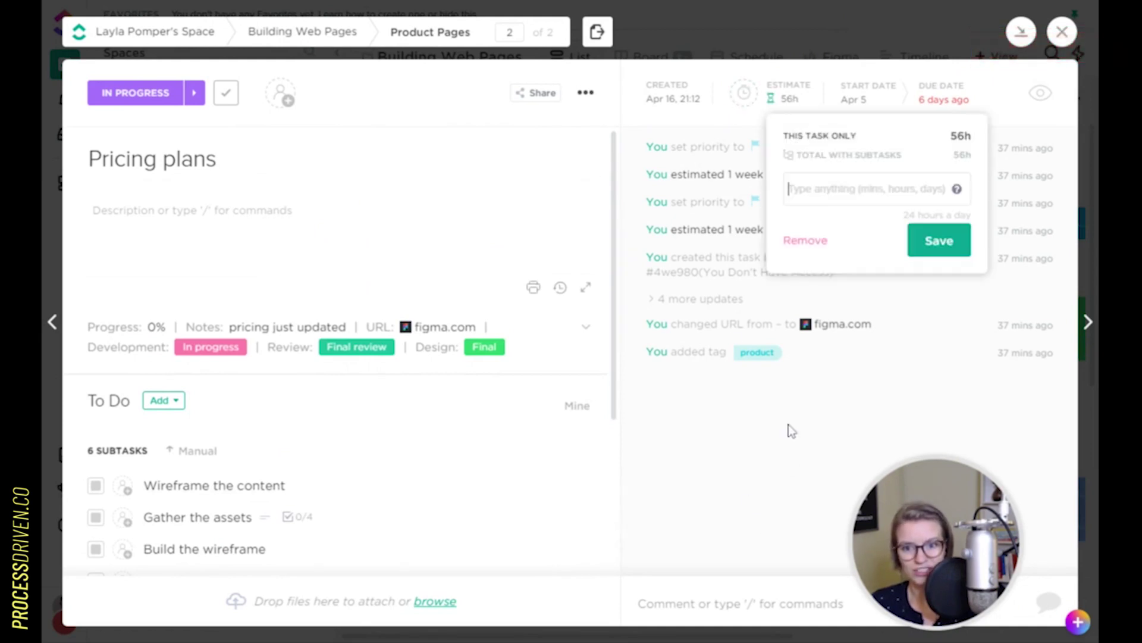
click(800, 464)
scroll(363, 304, down, 4)
scroll(380, 354, up, 4)
click(1063, 32)
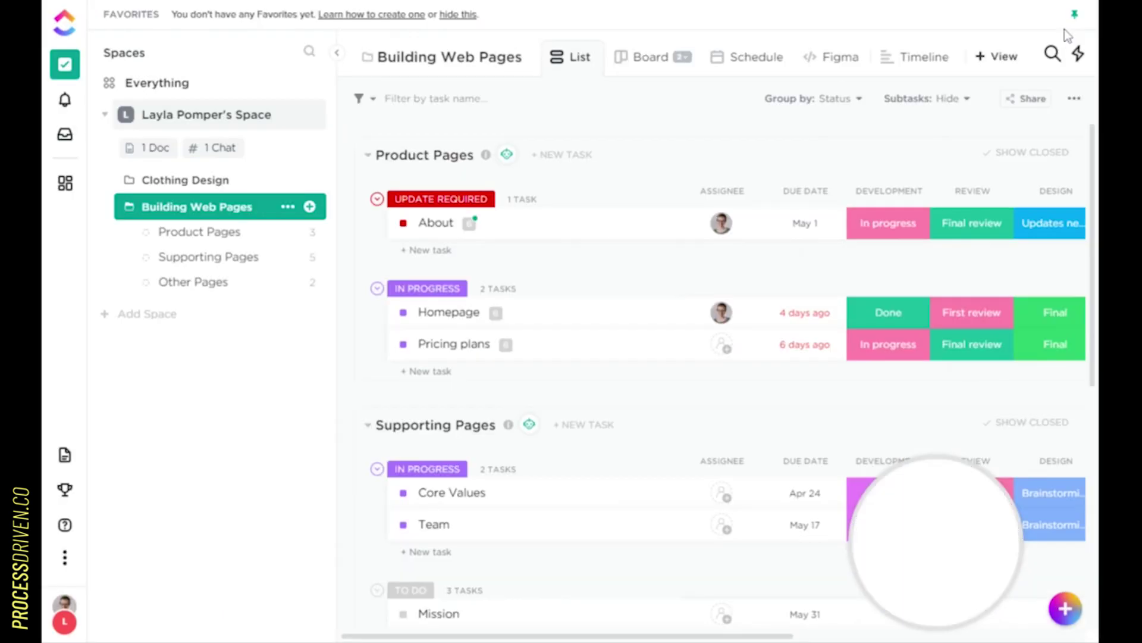
- Add a Product Pages automation with the Task created trigger
click(506, 154)
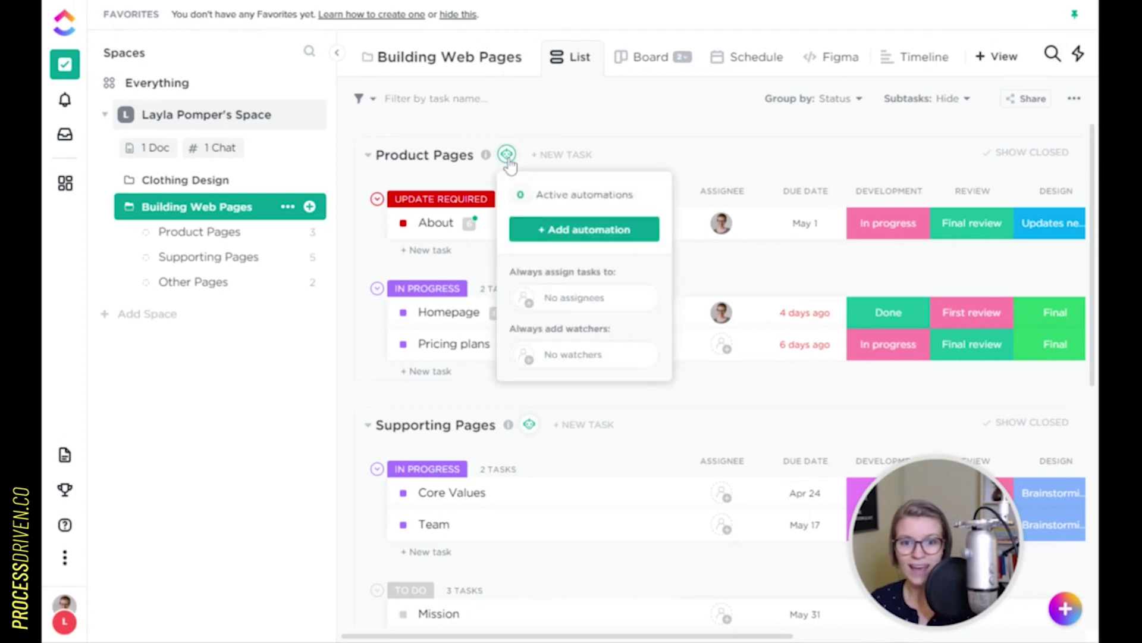
click(545, 232)
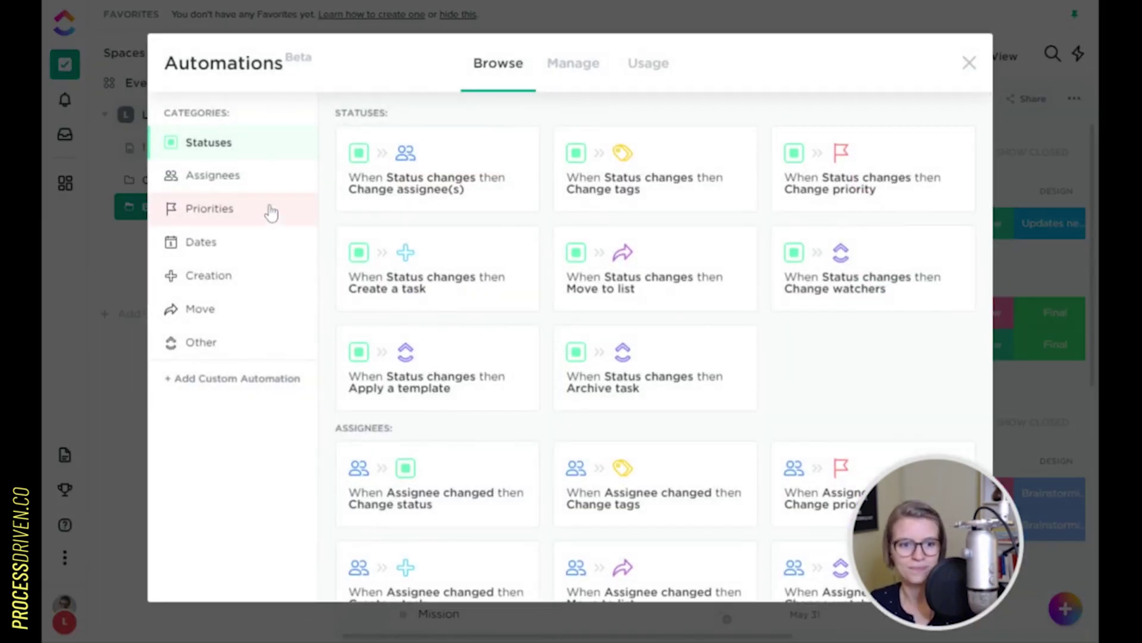
click(213, 286)
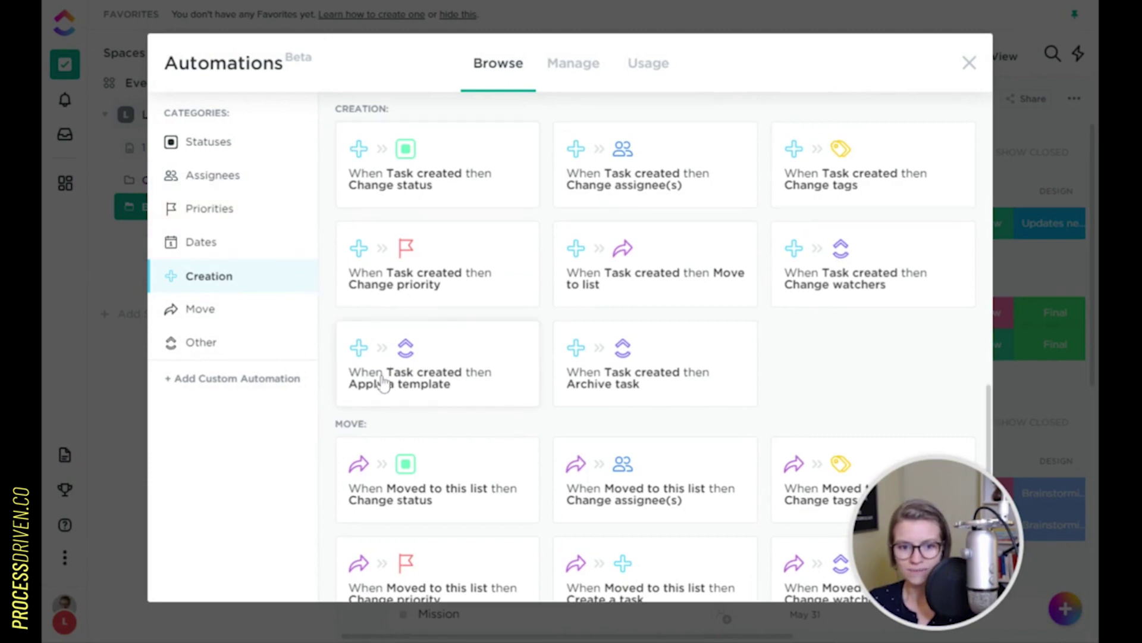
click(447, 368)
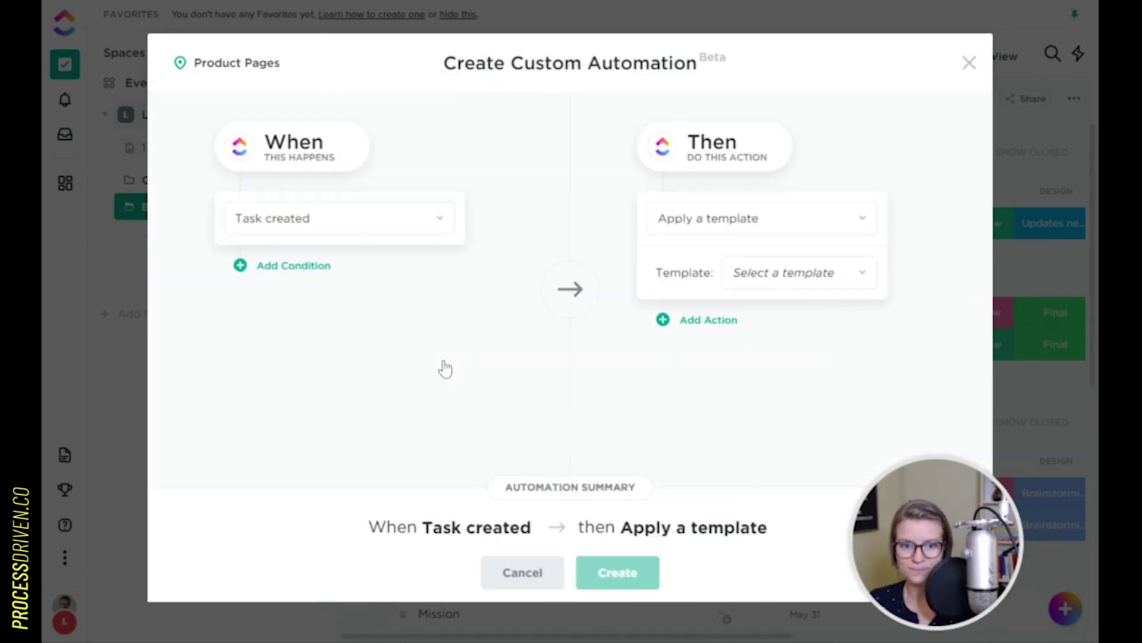
click(352, 222)
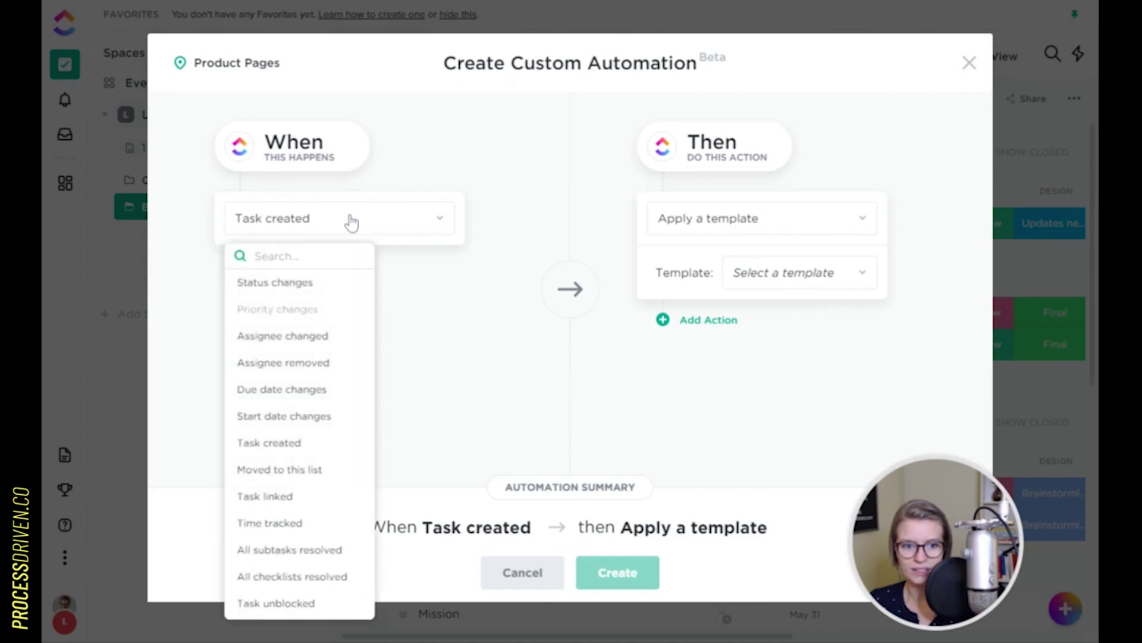
click(351, 220)
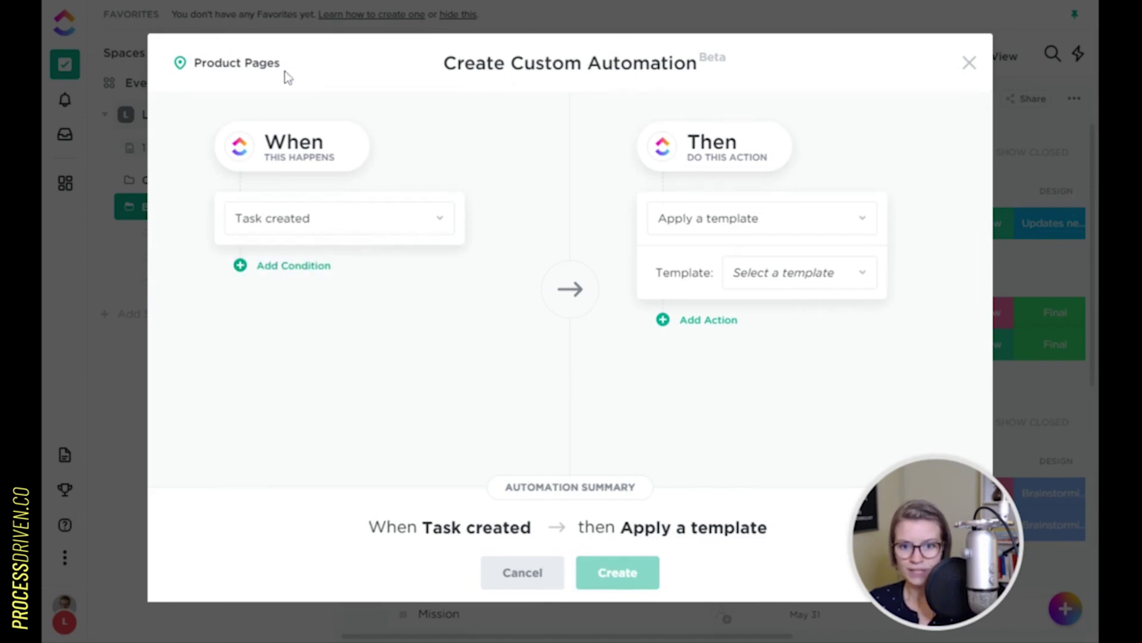
- Set the action to apply the Creating (any) Web Page template, save, and check usage
click(786, 226)
click(810, 248)
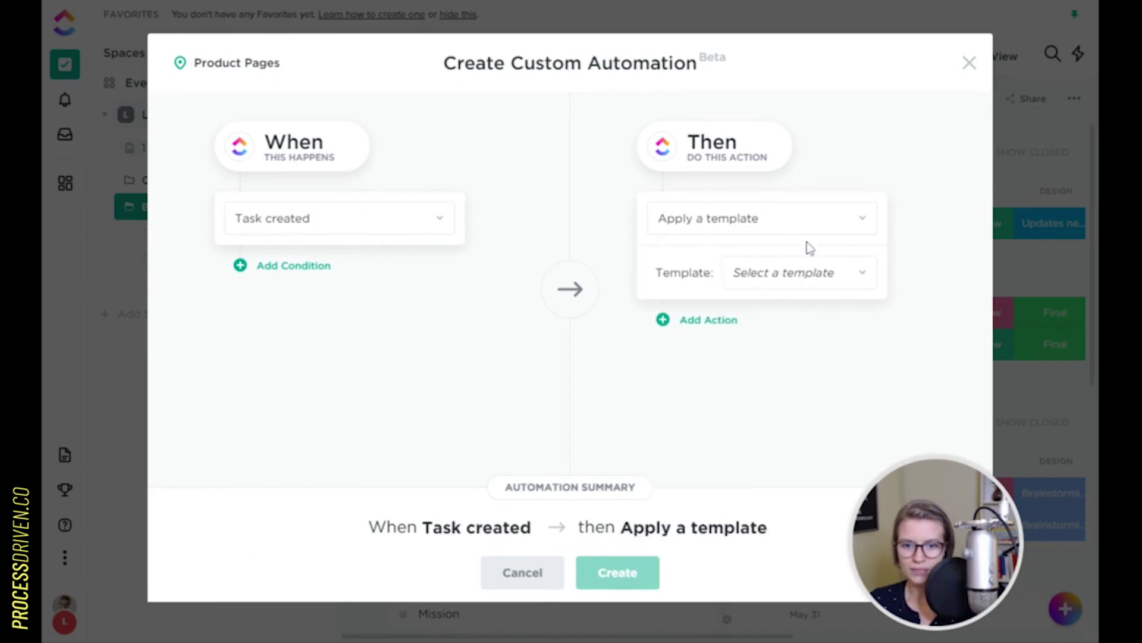
click(810, 272)
click(425, 205)
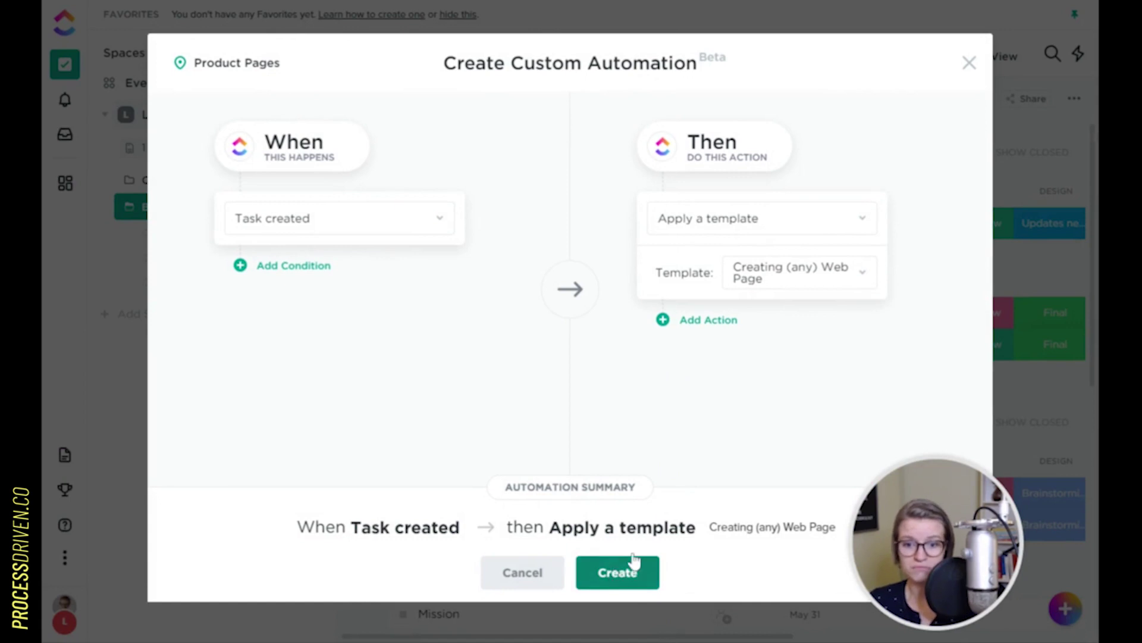
click(720, 321)
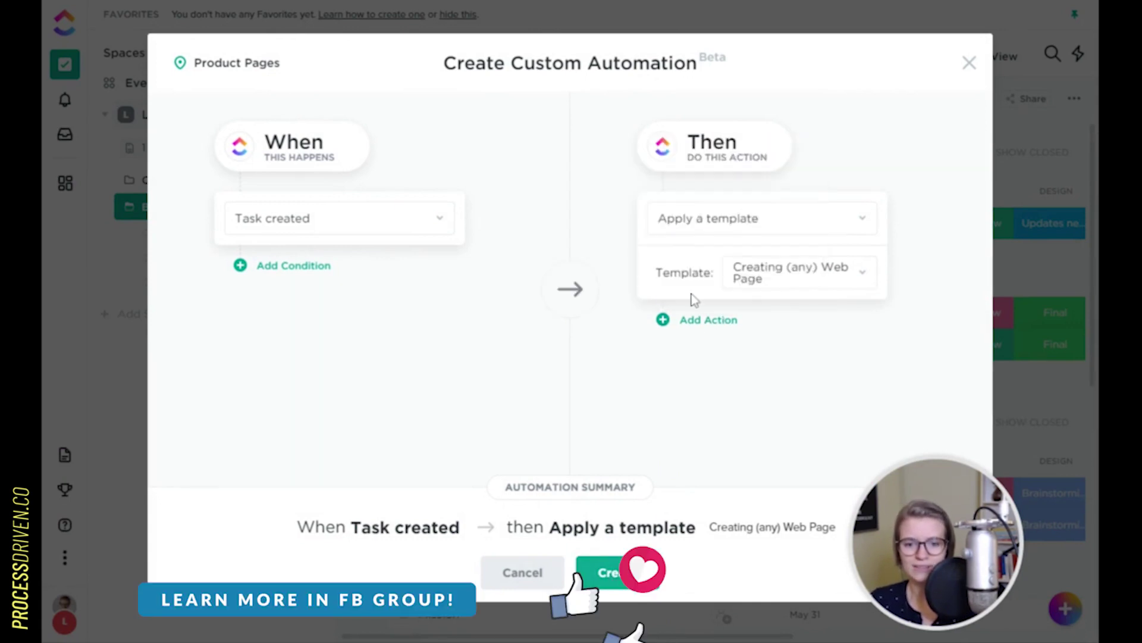
click(618, 573)
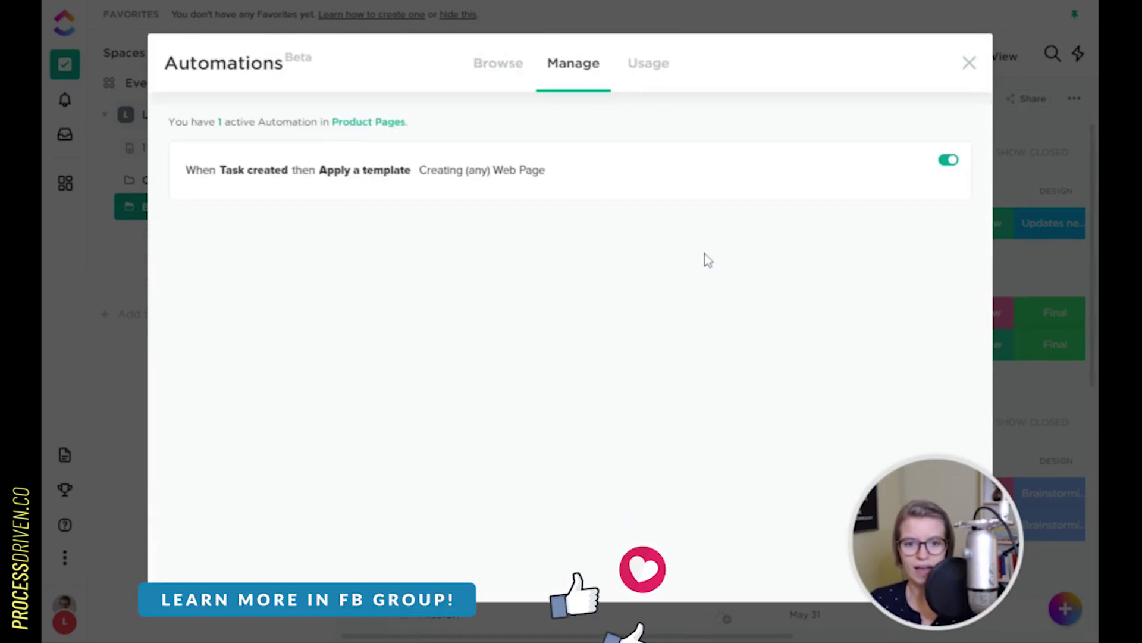
click(638, 67)
- Add 'Our Approach' and 'Our History' tasks to the In Progress group
click(969, 63)
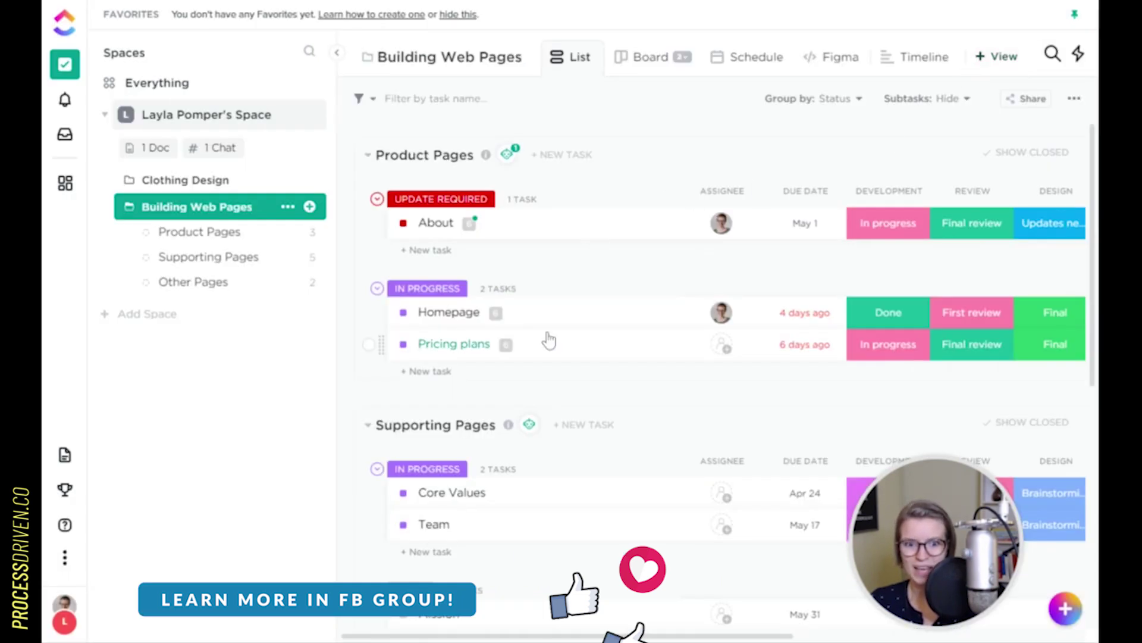
click(420, 372)
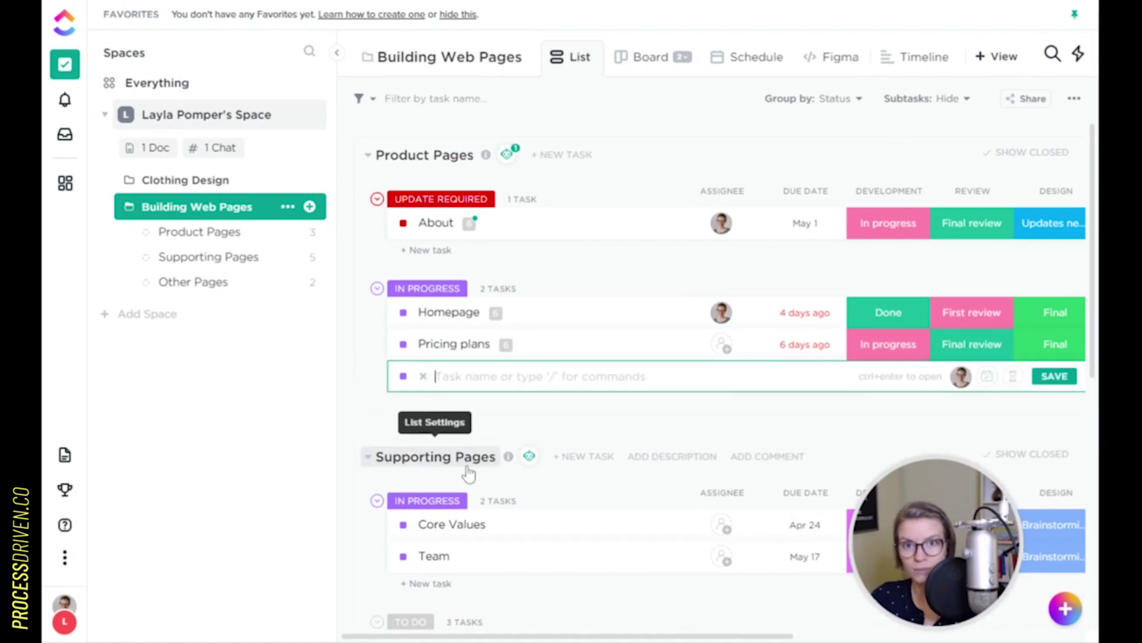
text(Our Approach)
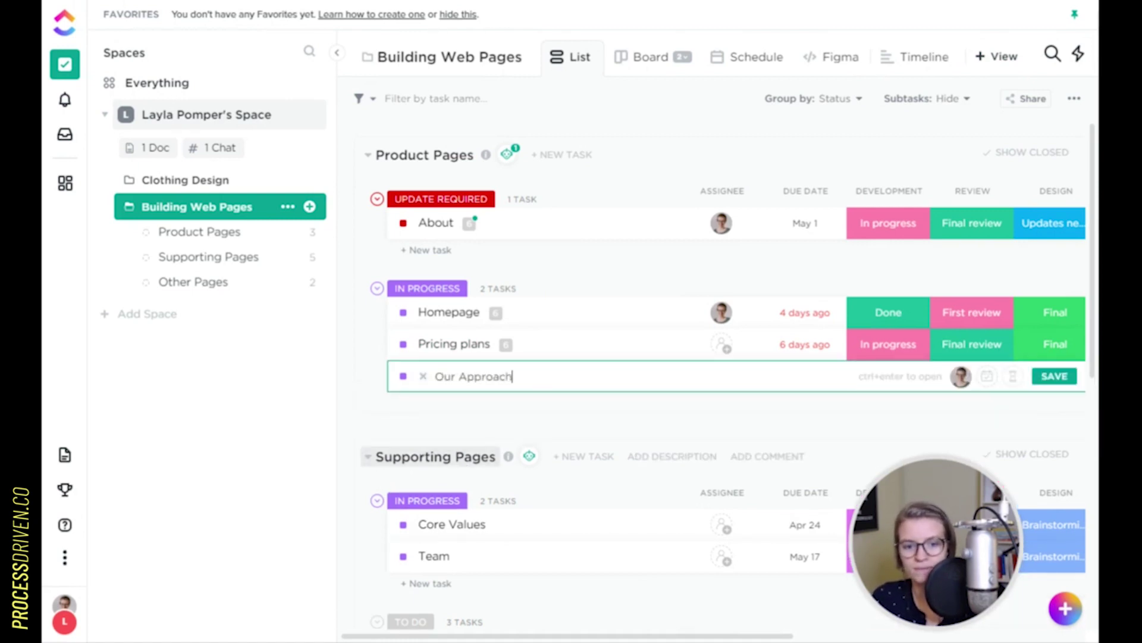
key(Return)
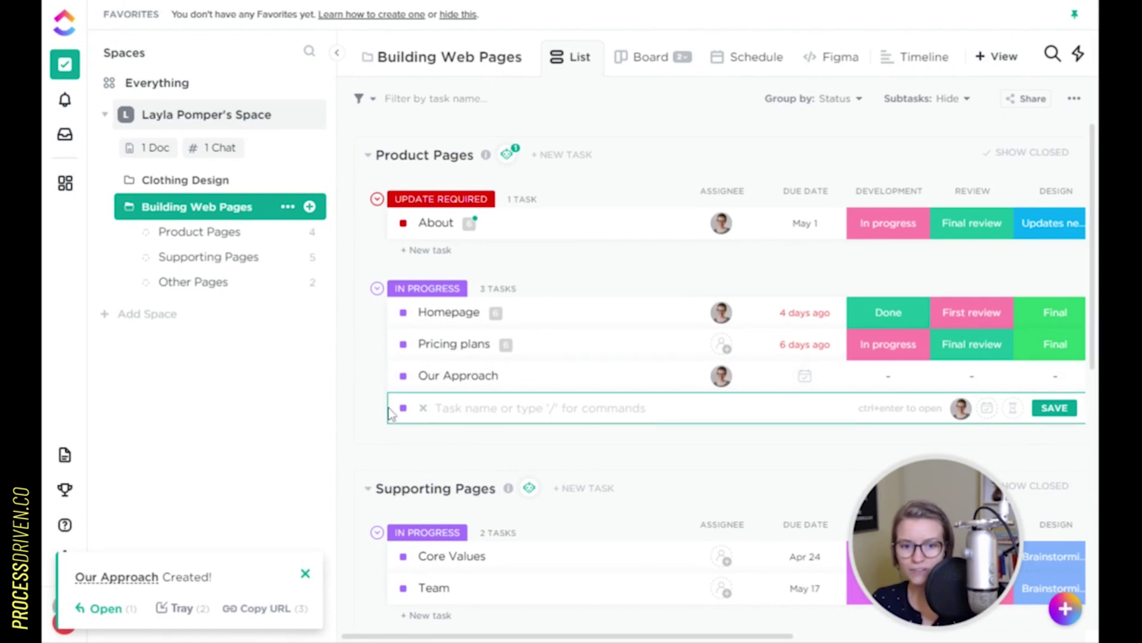
key(Escape)
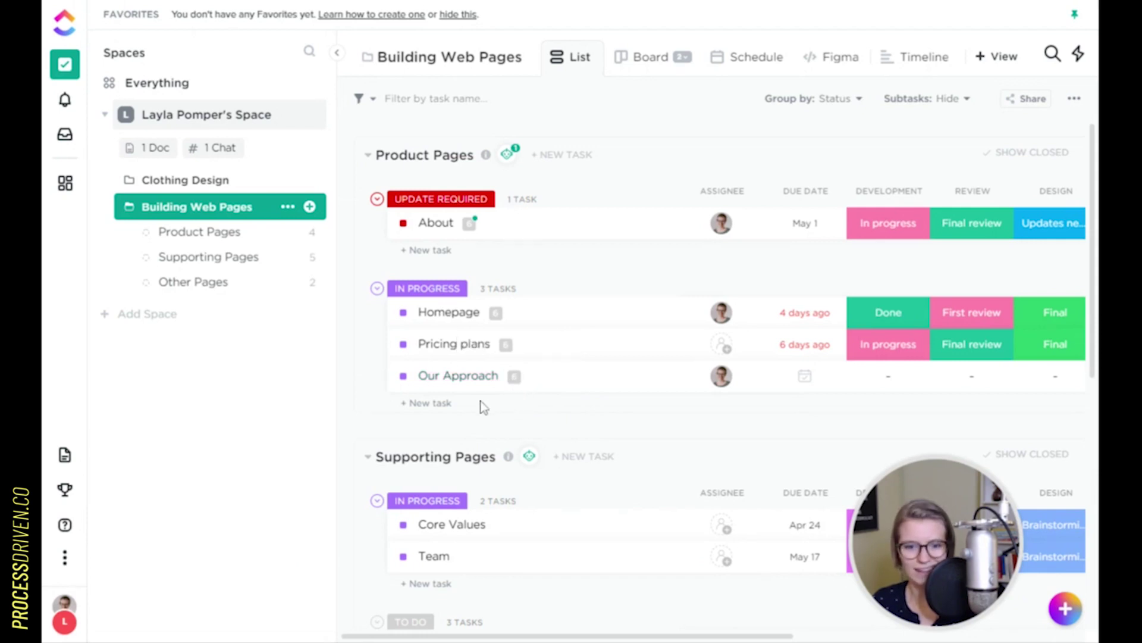
click(435, 403)
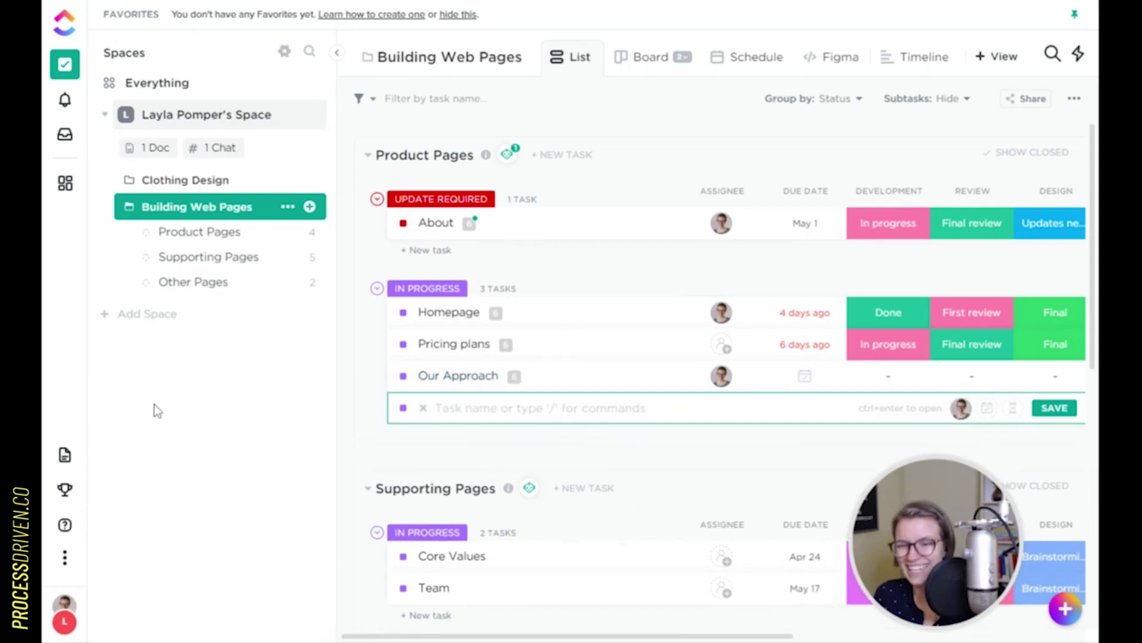
text(Our History)
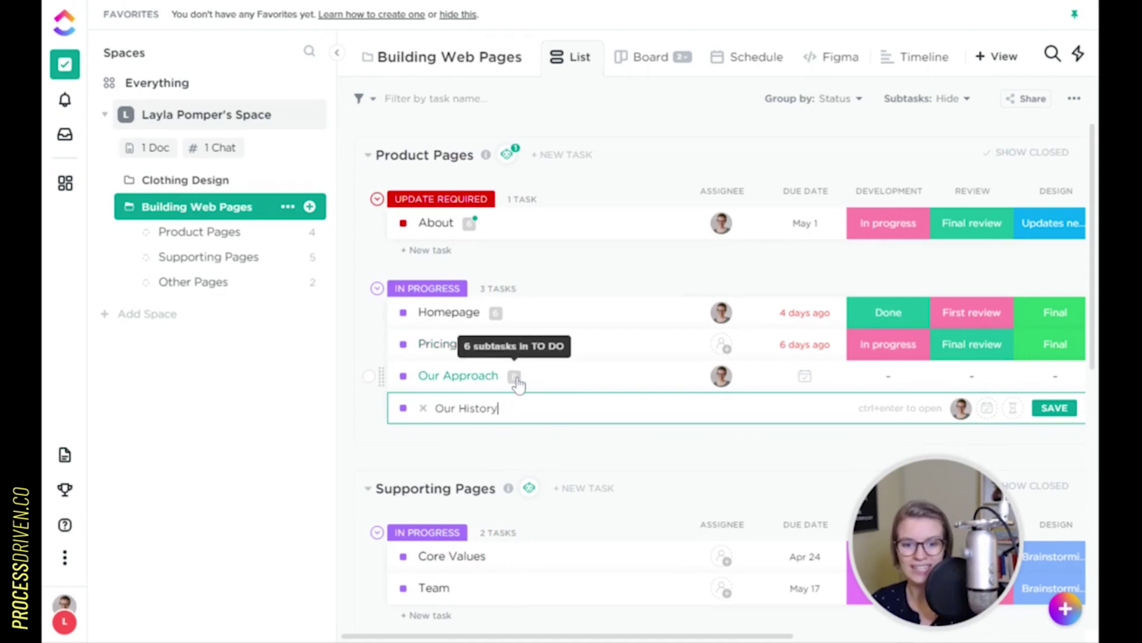
key(Return)
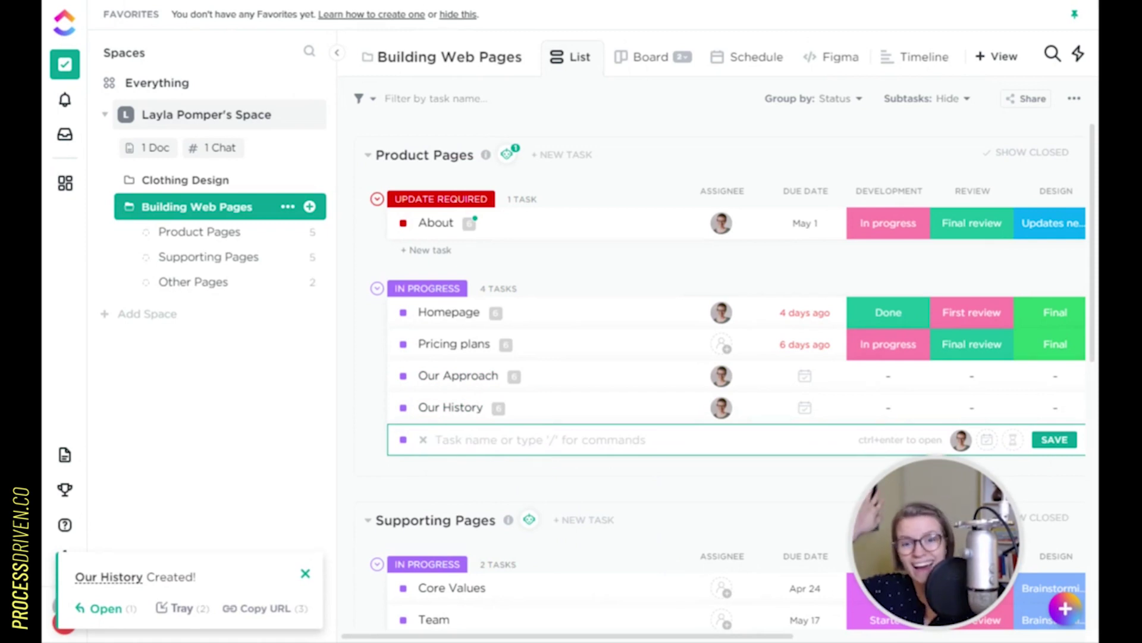
- Open Our History and check its template subtasks, including Gather the assets
click(451, 407)
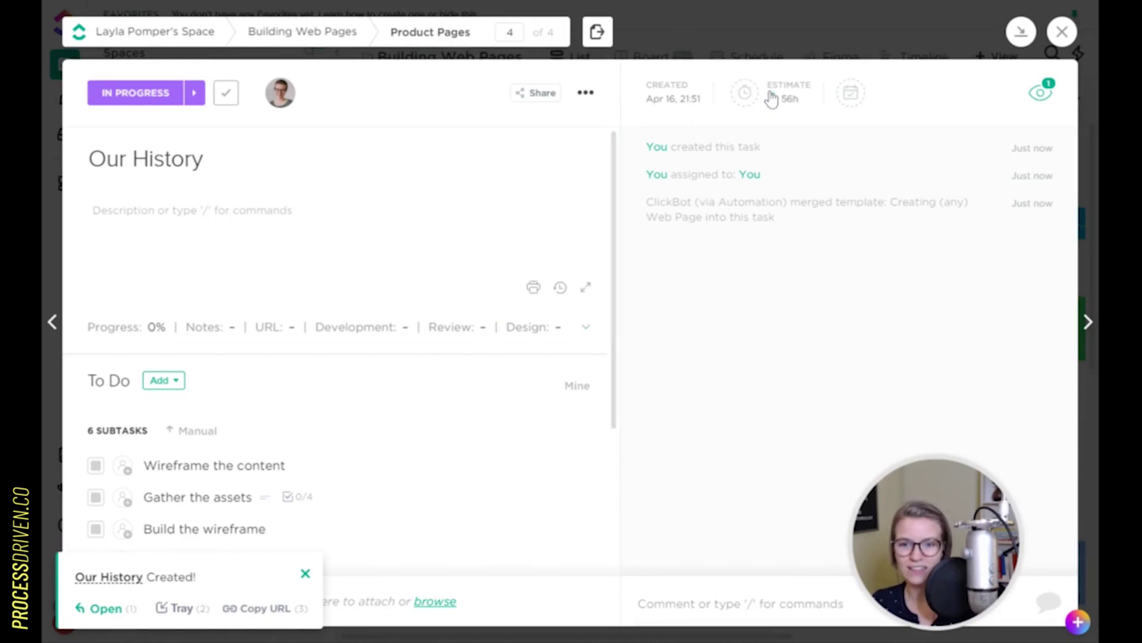
scroll(617, 217, down, 1)
scroll(617, 216, down, 3)
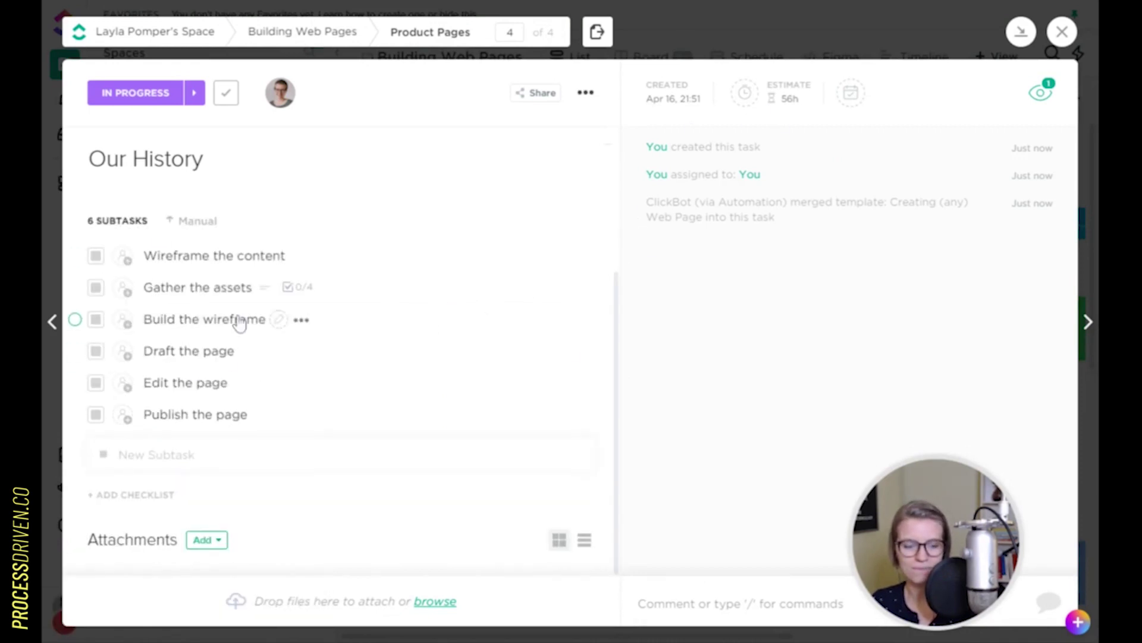
click(192, 288)
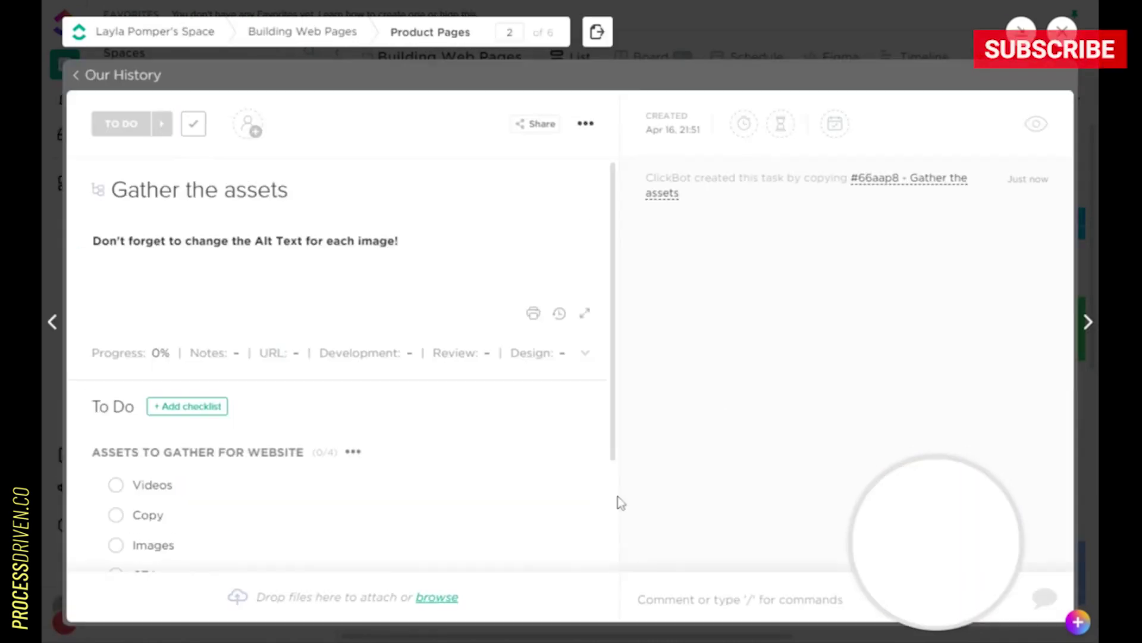
scroll(346, 437, down, 3)
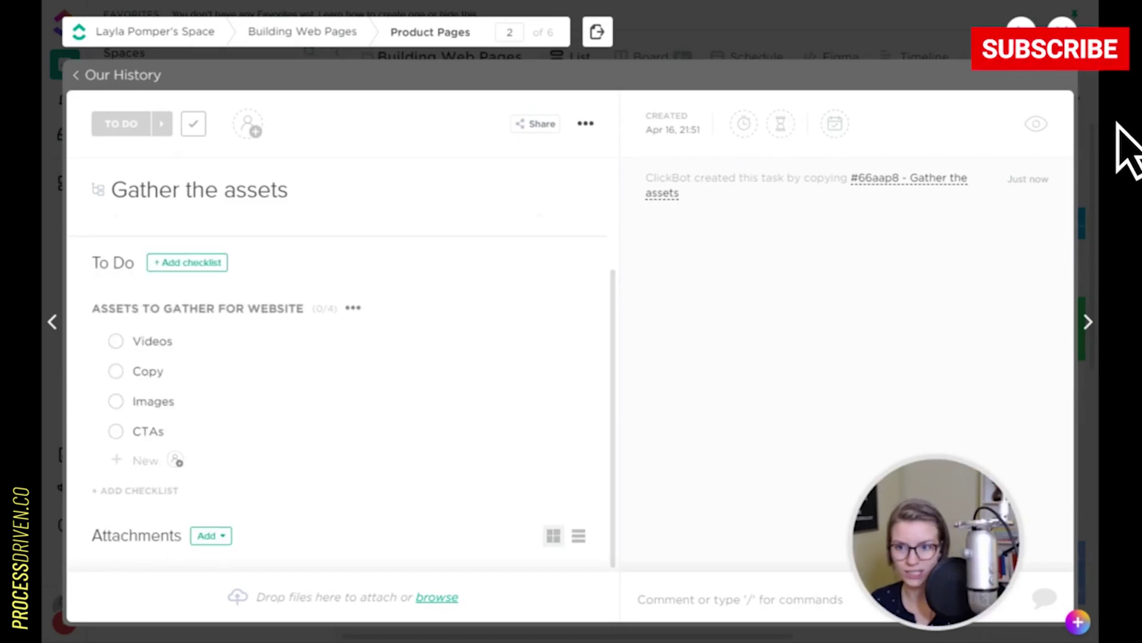
click(1062, 24)
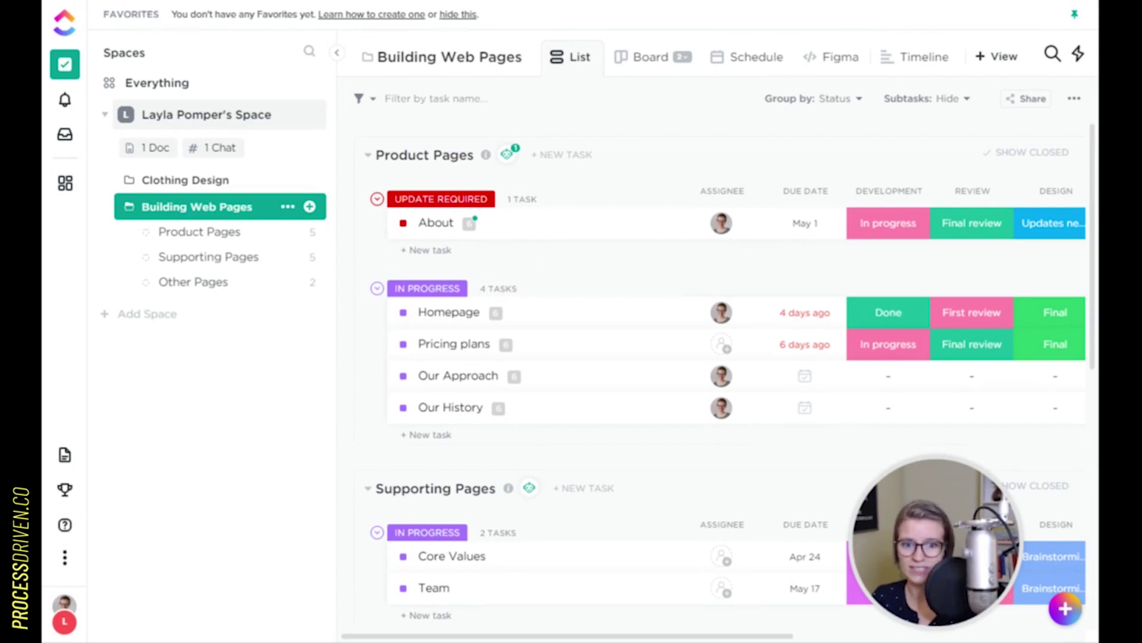
- Check off CTAs in the About task's Gather the assets subtask checklist
click(510, 233)
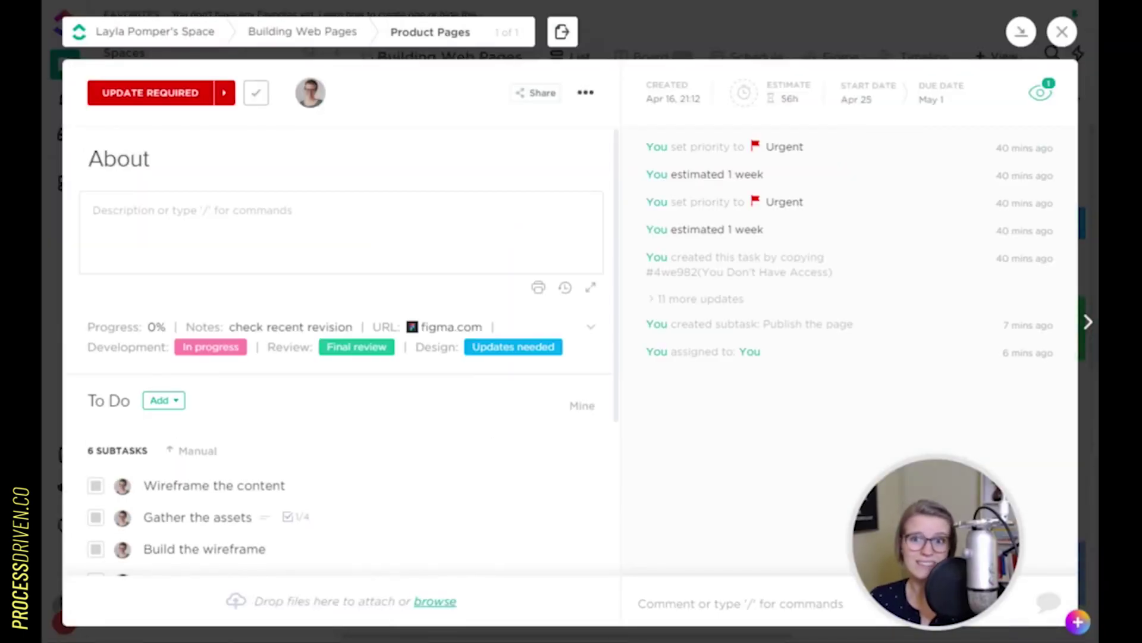
scroll(316, 280, down, 4)
click(202, 289)
scroll(385, 319, down, 3)
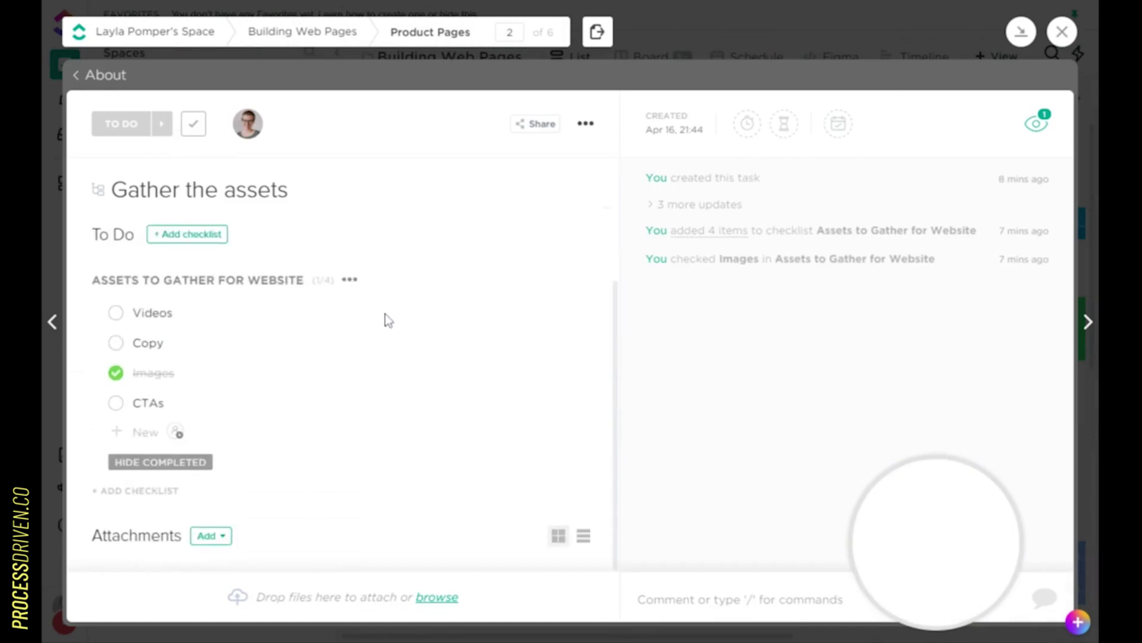
click(116, 403)
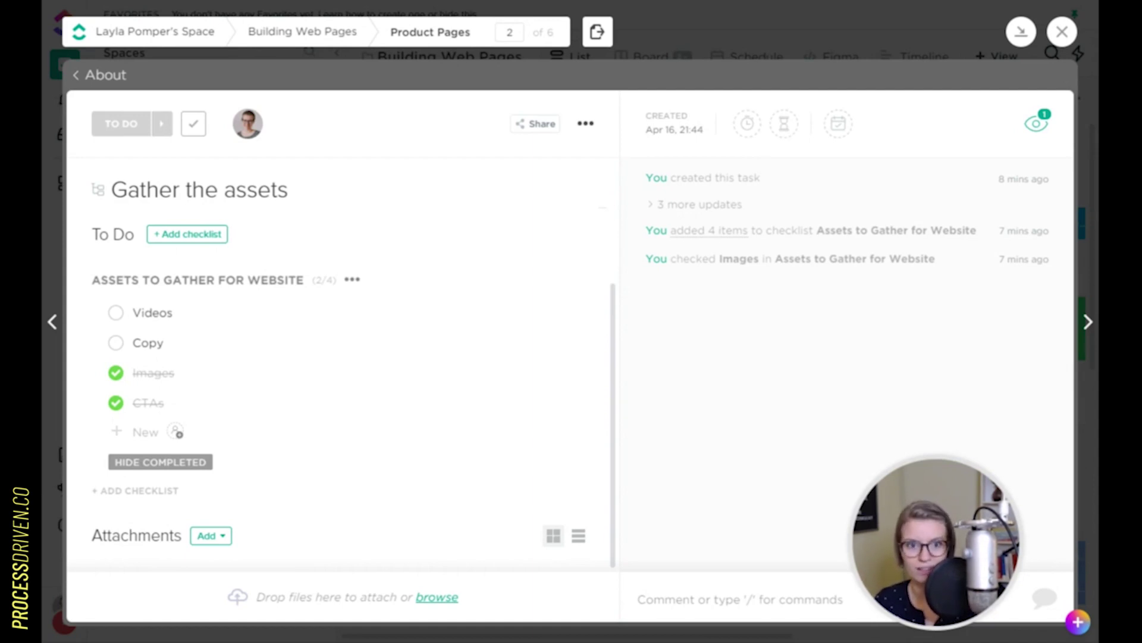
click(586, 125)
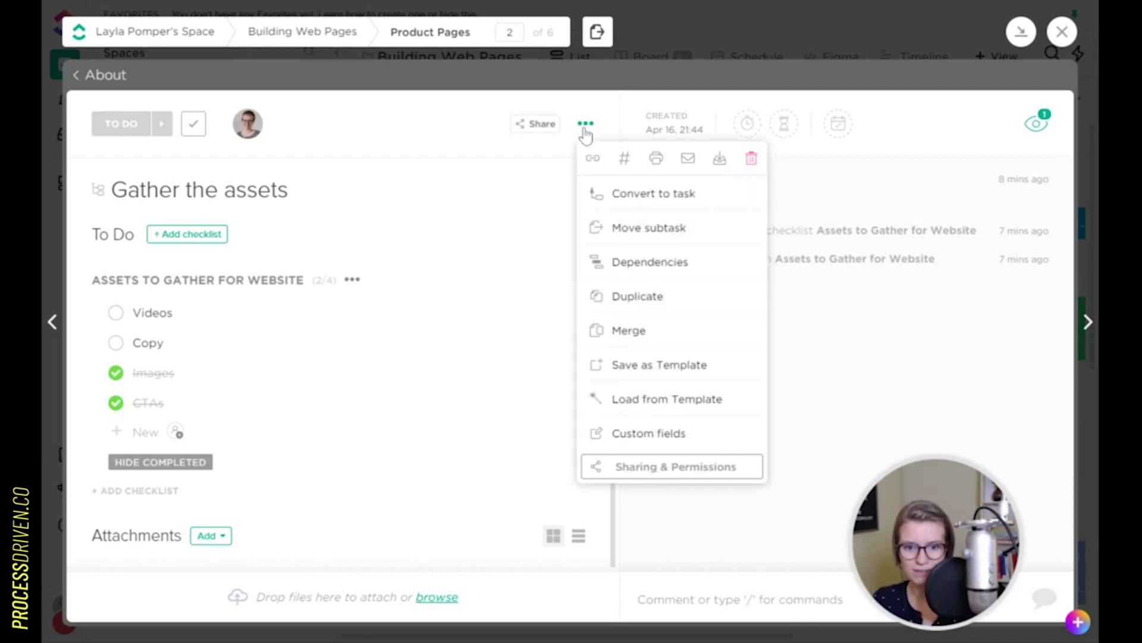
click(1061, 32)
click(1061, 31)
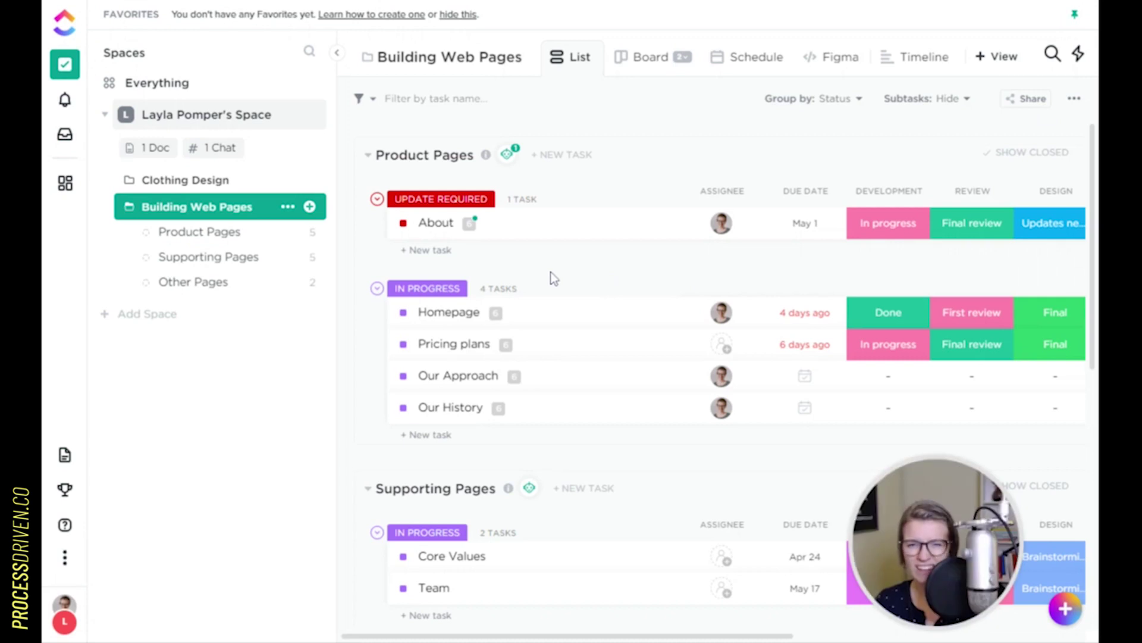
- Open the Homepage task and review its settings menu
click(551, 311)
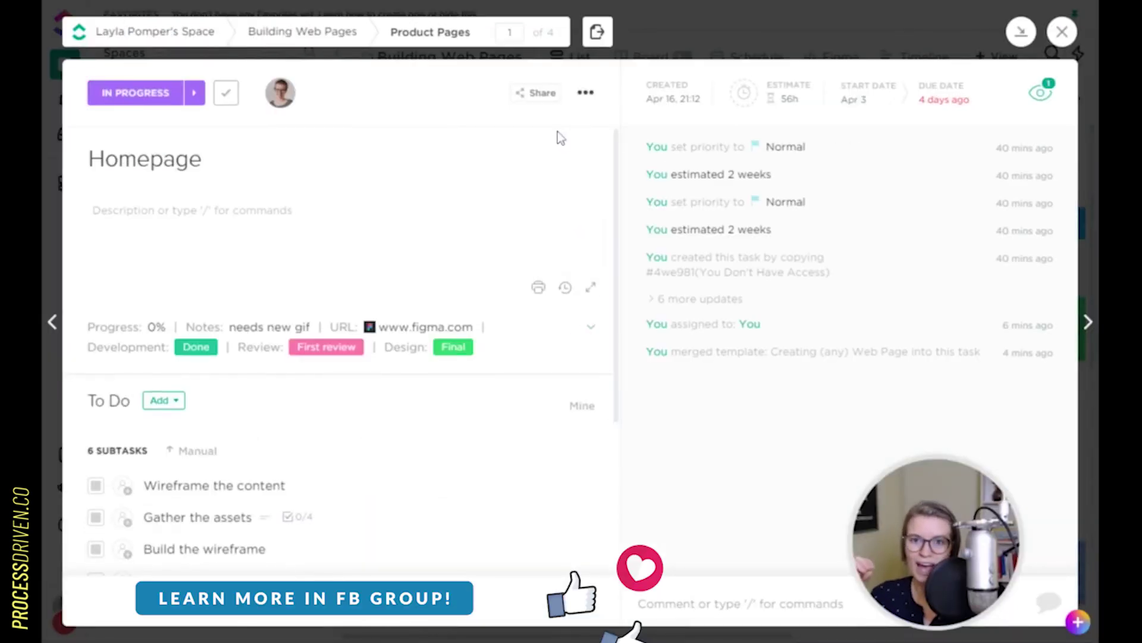
click(587, 92)
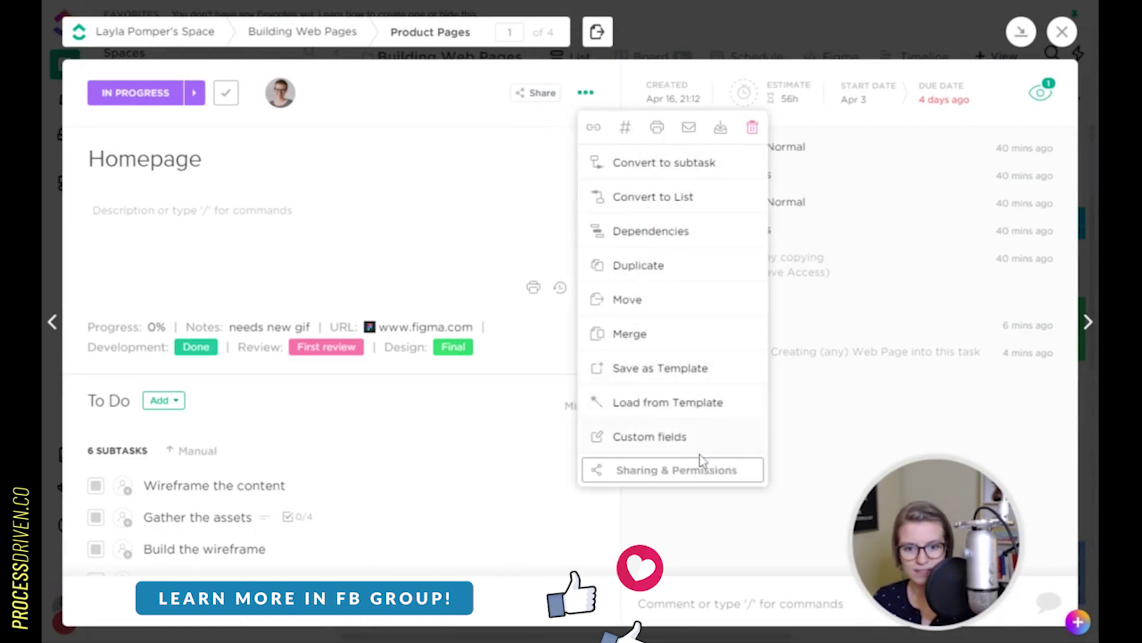
click(1062, 31)
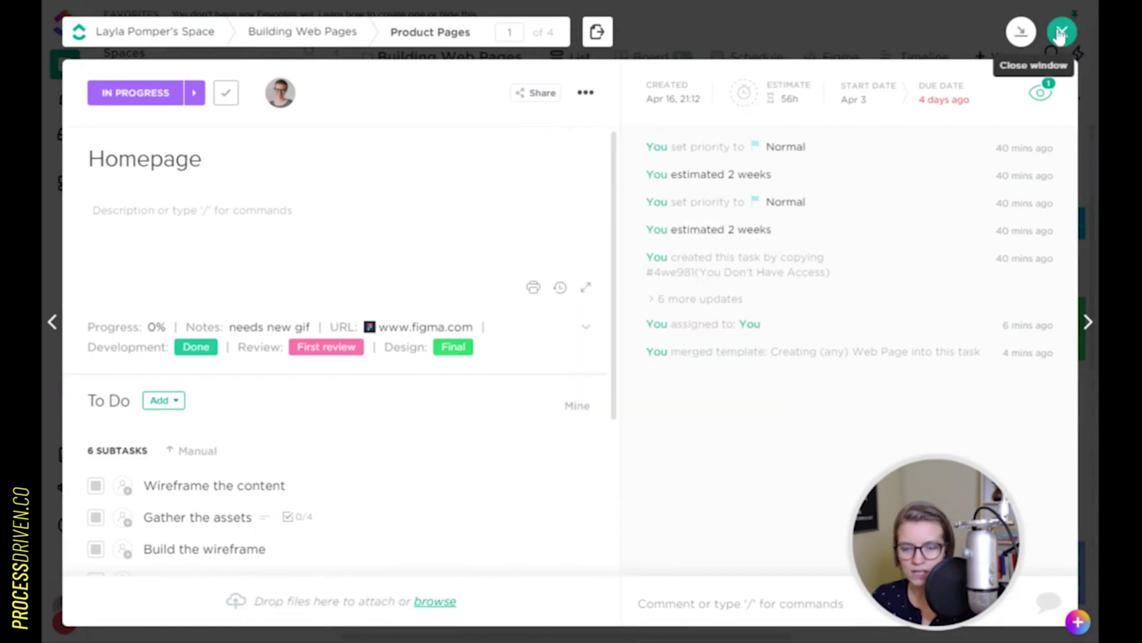
click(1062, 31)
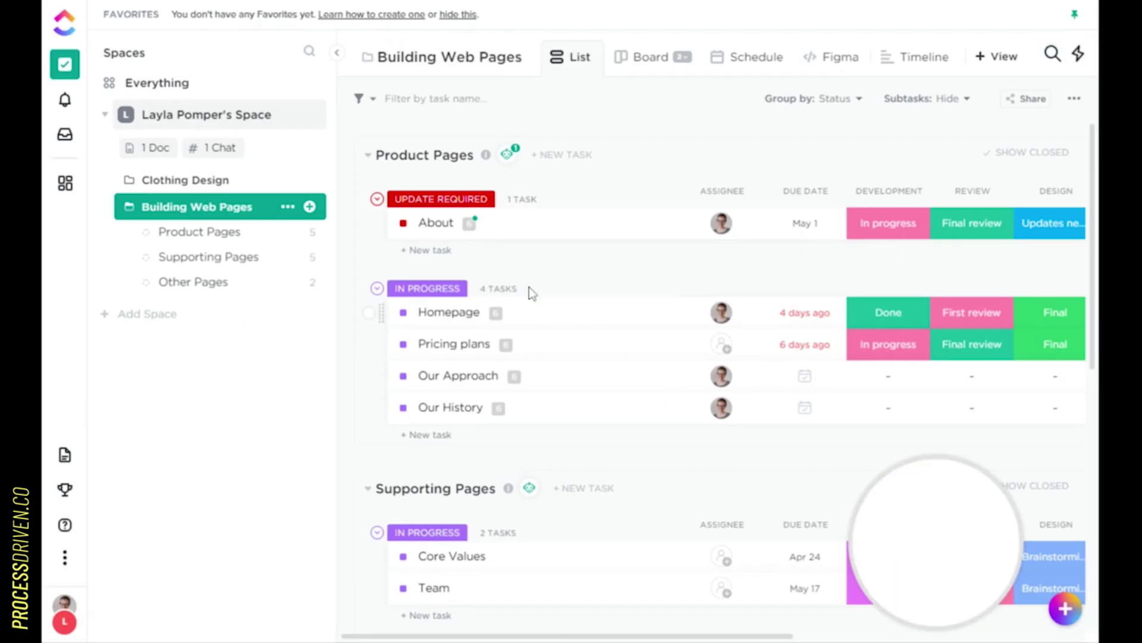
- Review the active automations on Product Pages
click(507, 154)
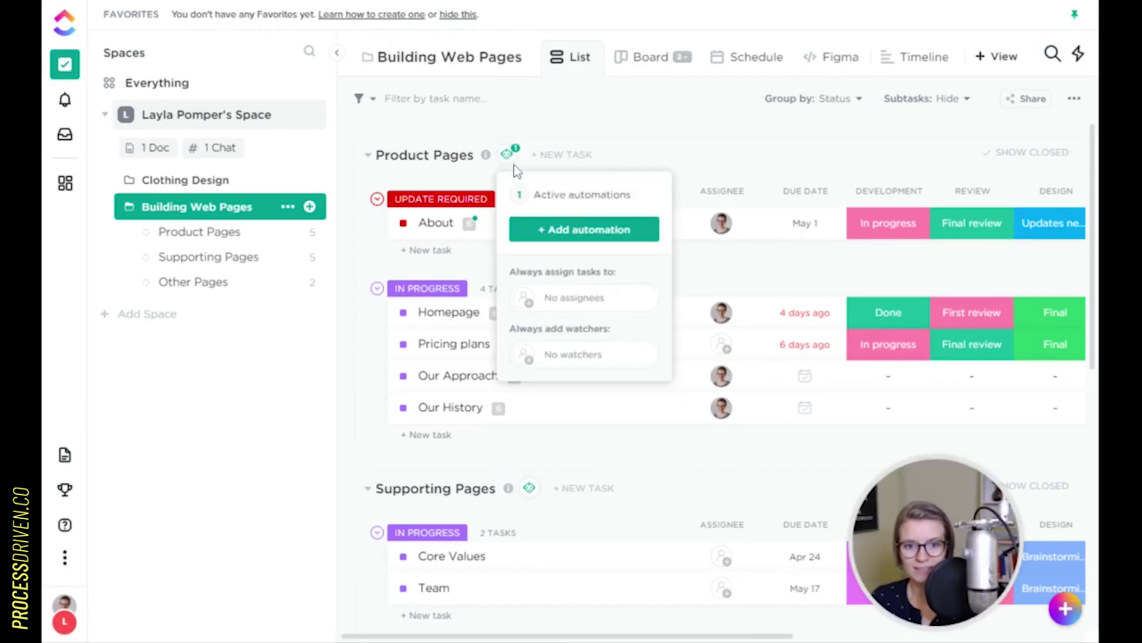
click(564, 197)
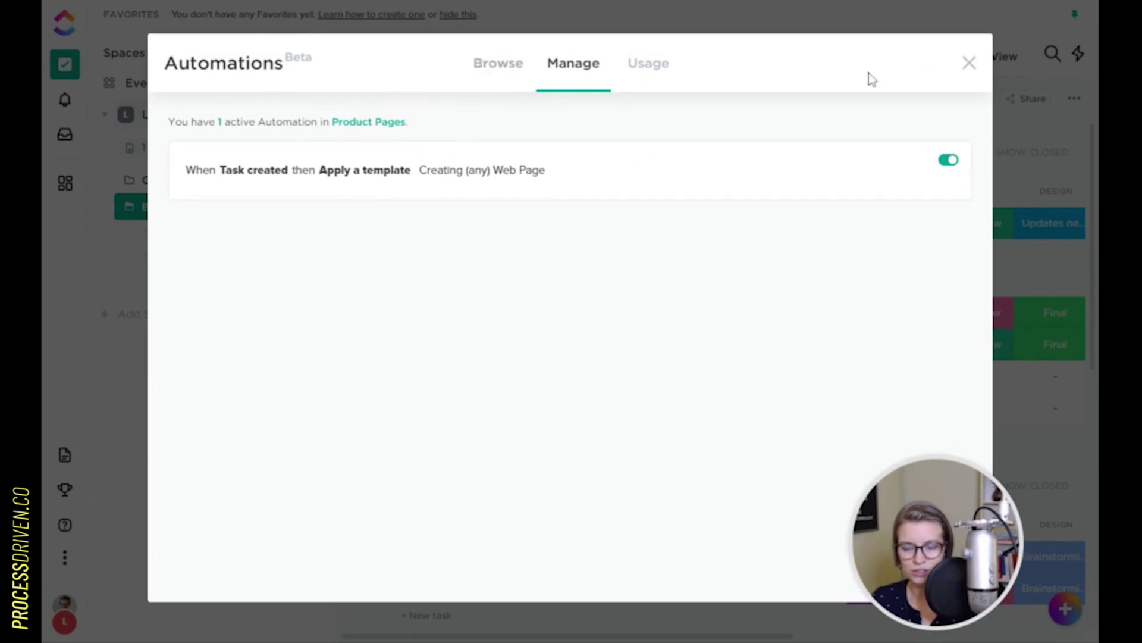
click(970, 63)
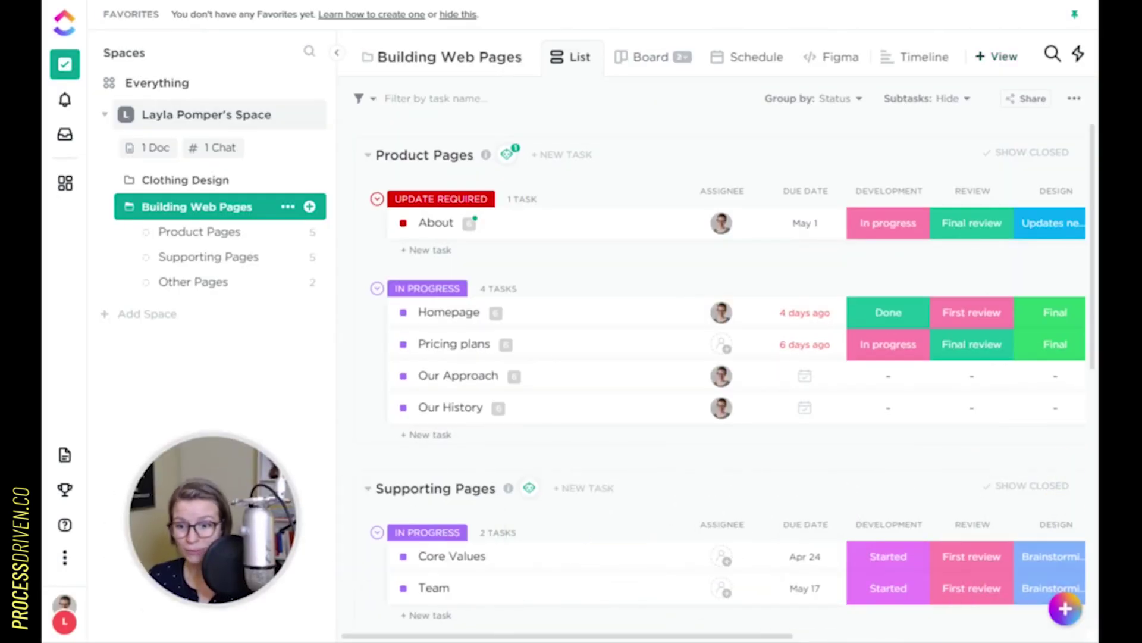
- Create a 'YouTube Videos' task from the Creating (any) Web Page template
click(1061, 612)
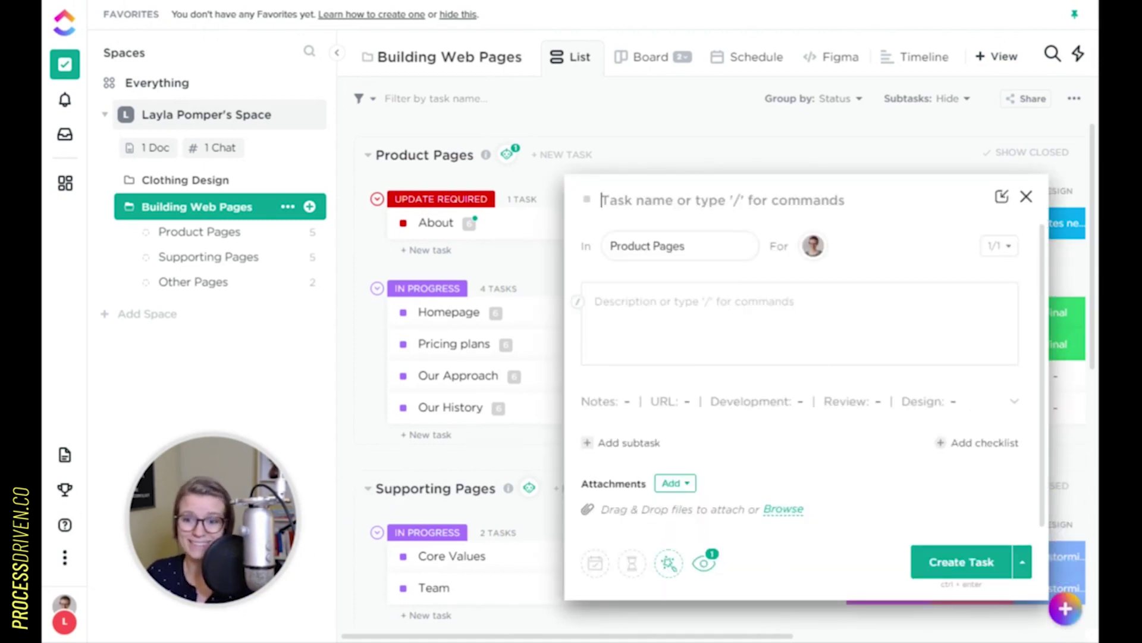
click(668, 564)
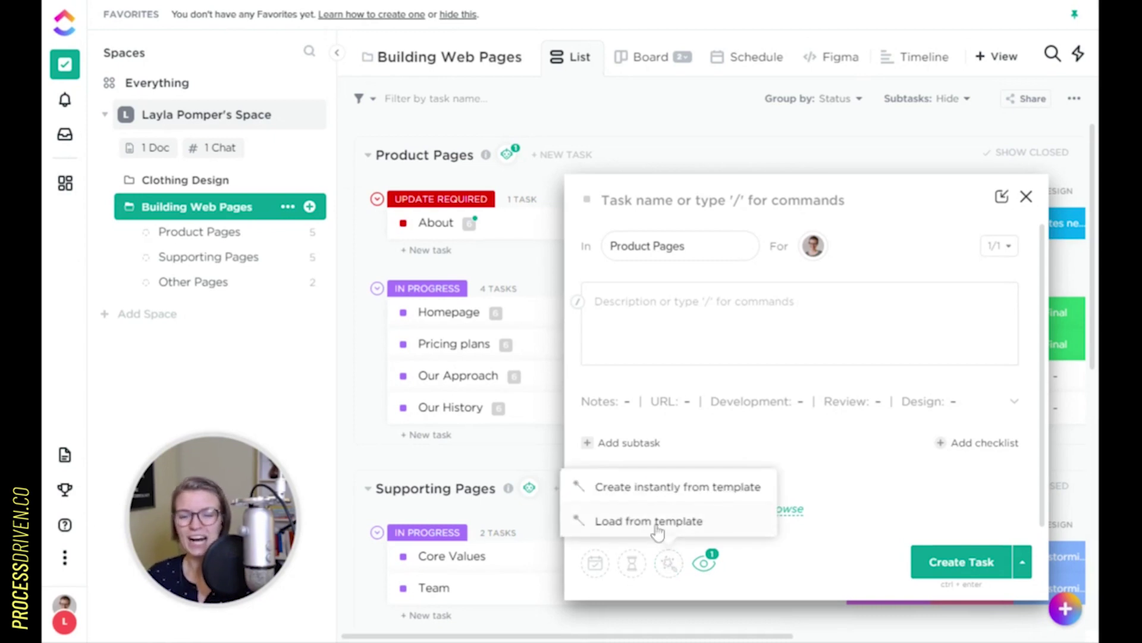
click(657, 494)
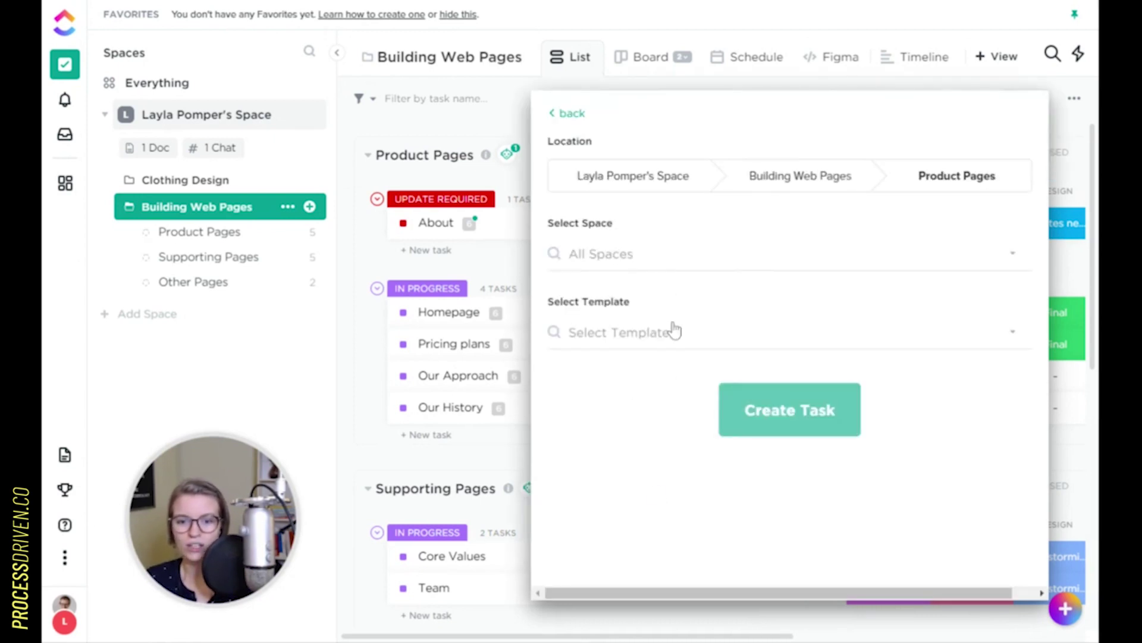
click(676, 326)
click(641, 434)
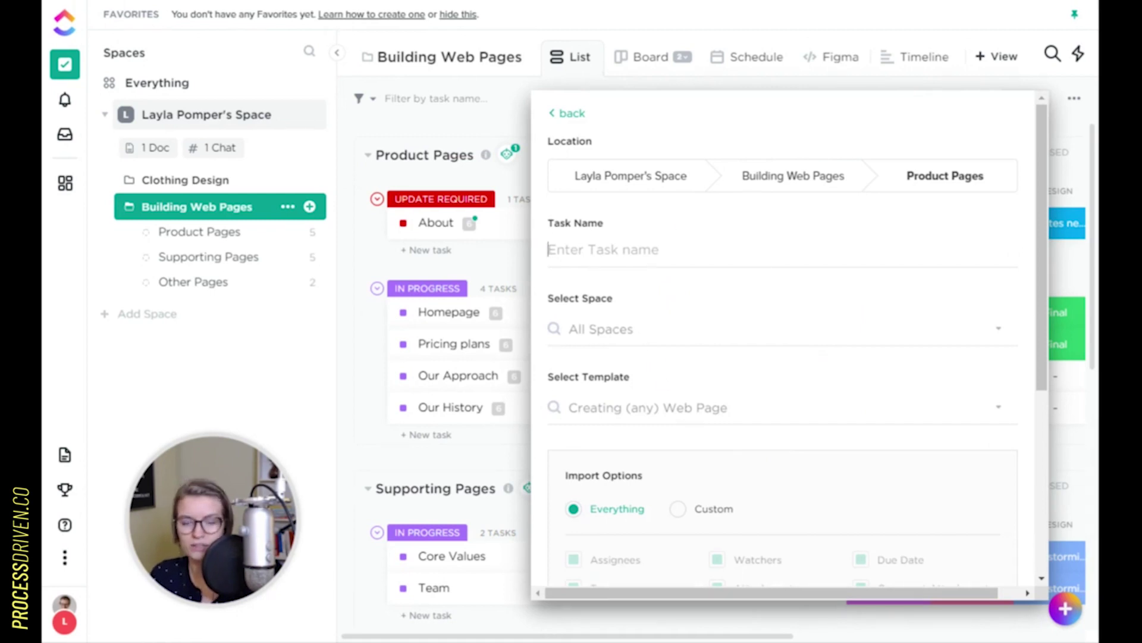
text(YouTube Videos)
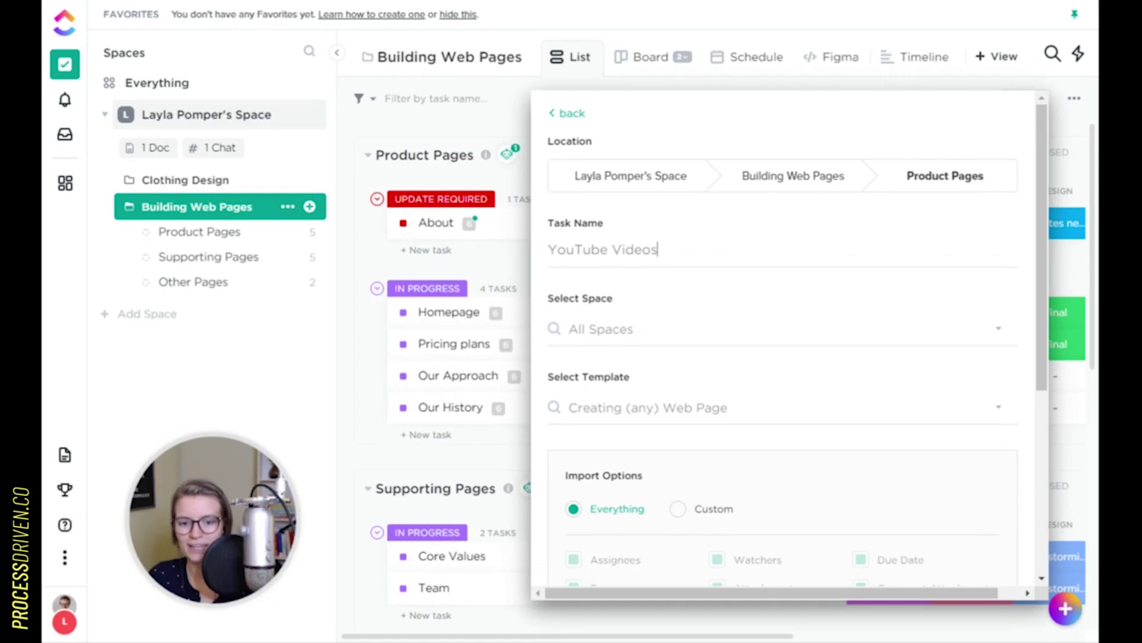
scroll(679, 339, down, 5)
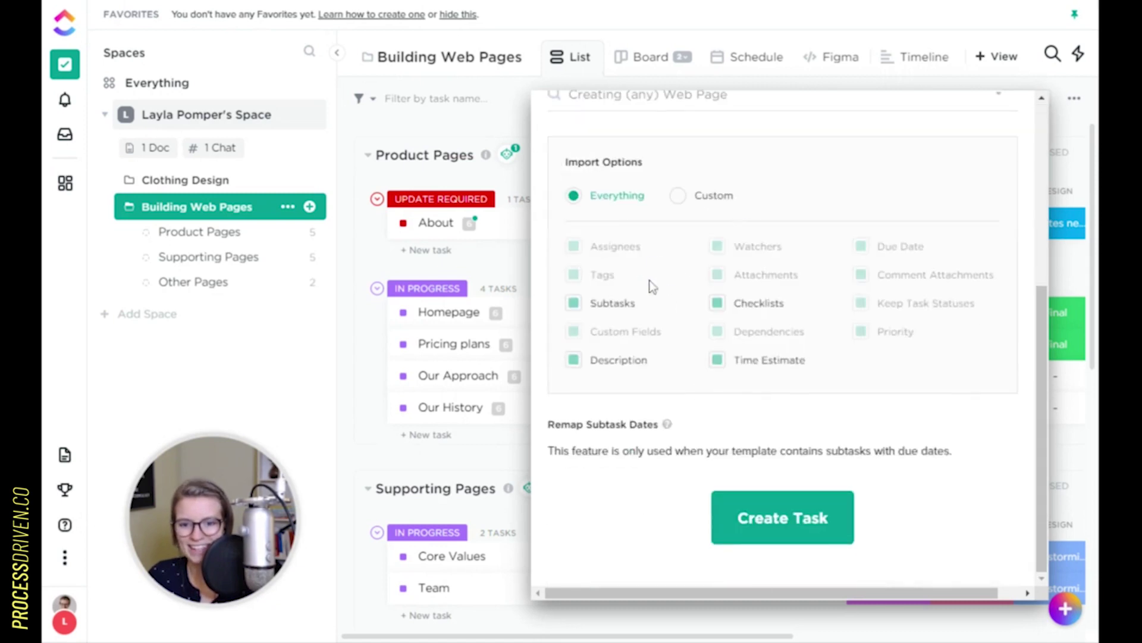
click(780, 519)
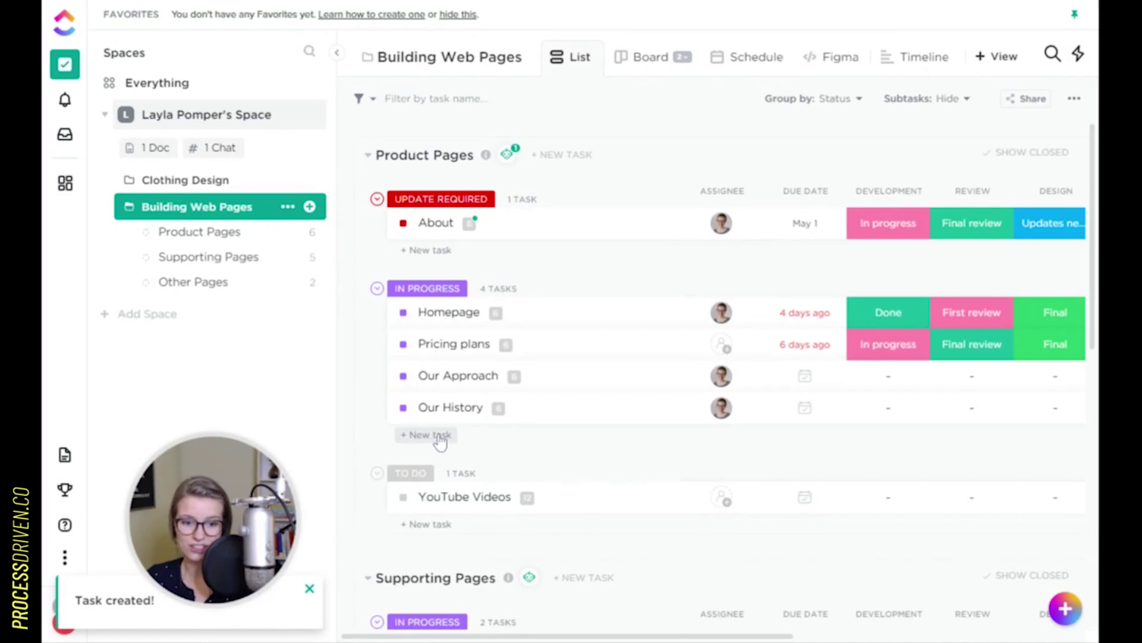
mouse_move(1078, 621)
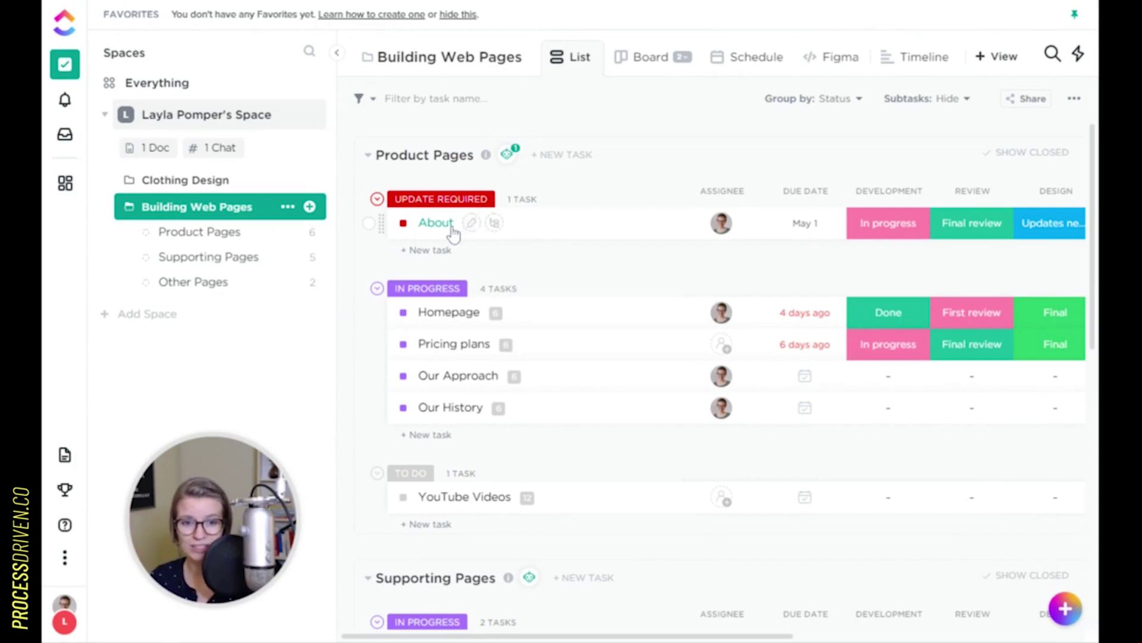
click(436, 223)
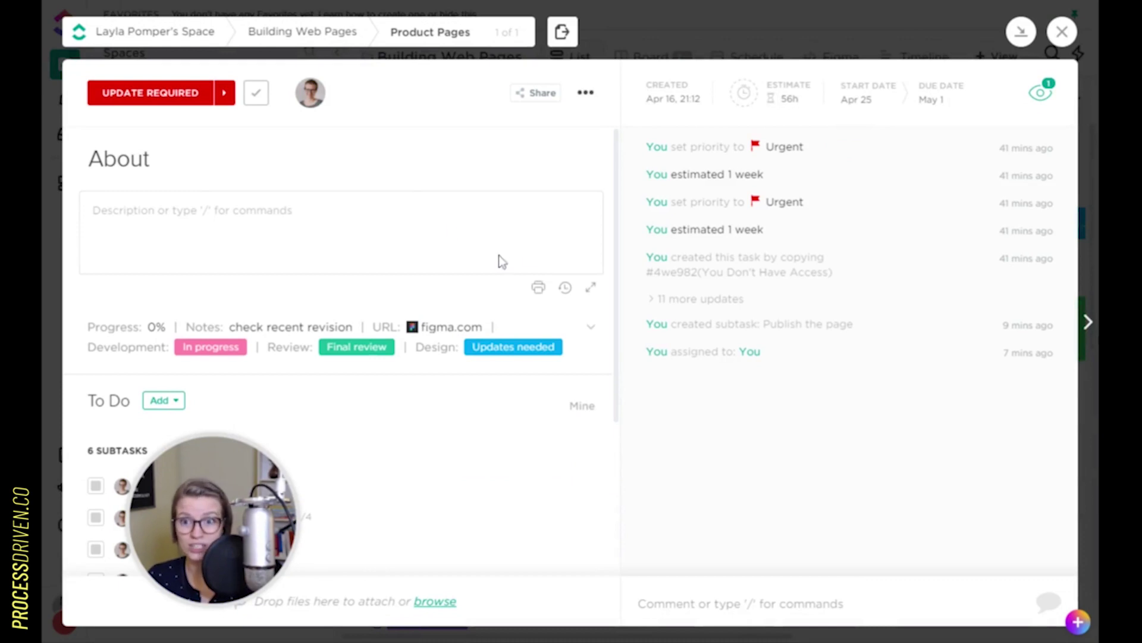
click(1060, 32)
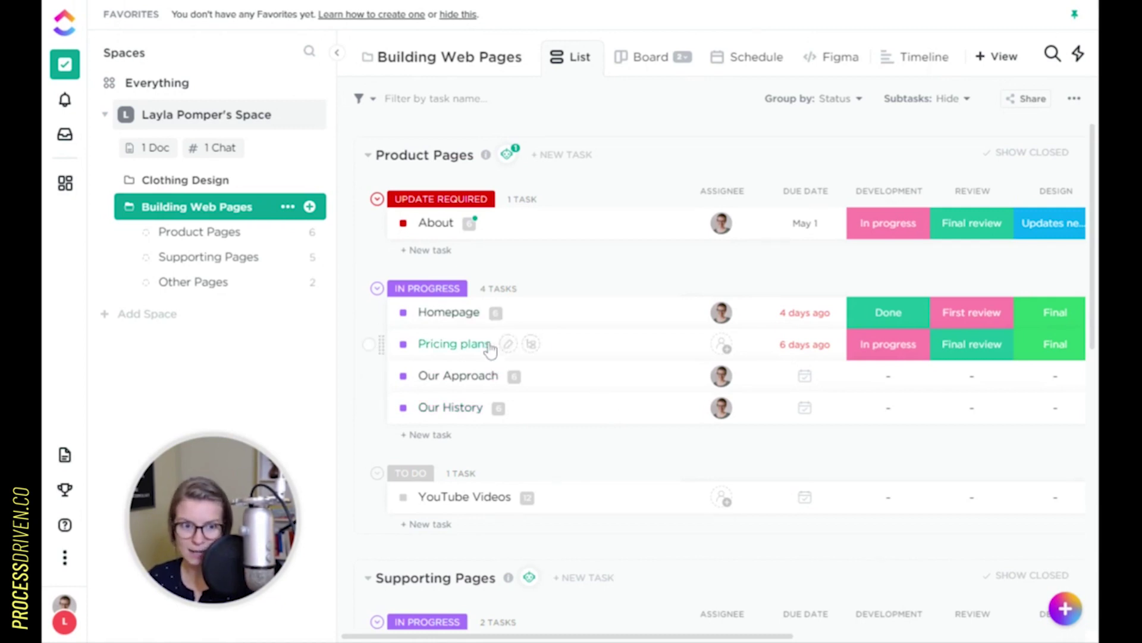
- Rename Homepage's first subtask to 'Wireframe the content in Google Docs'
click(595, 313)
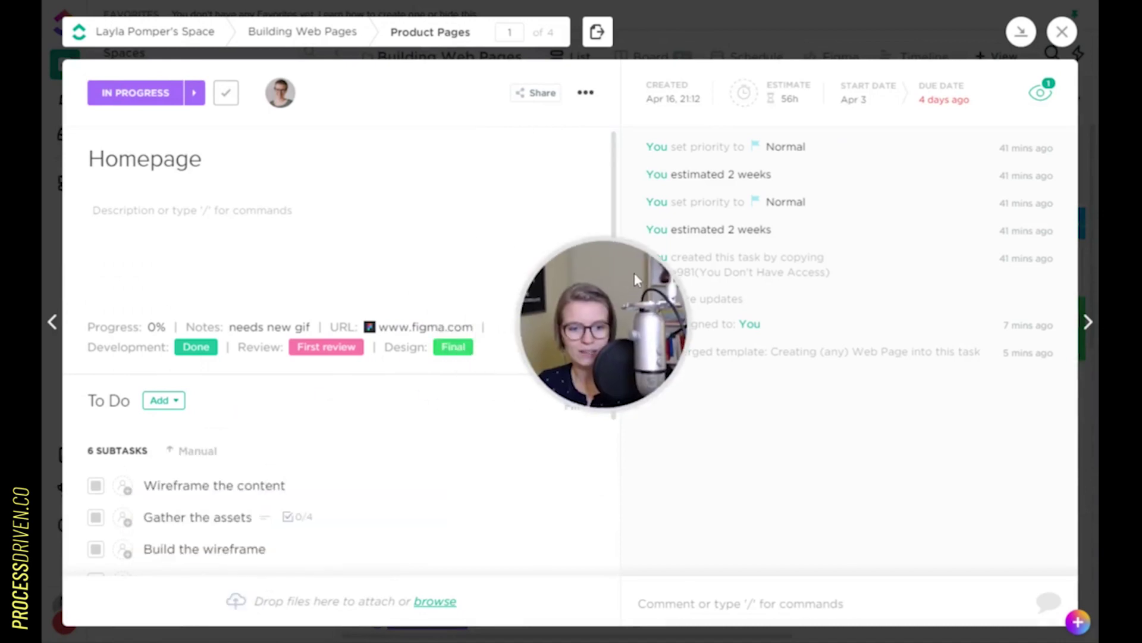
scroll(148, 497, down, 4)
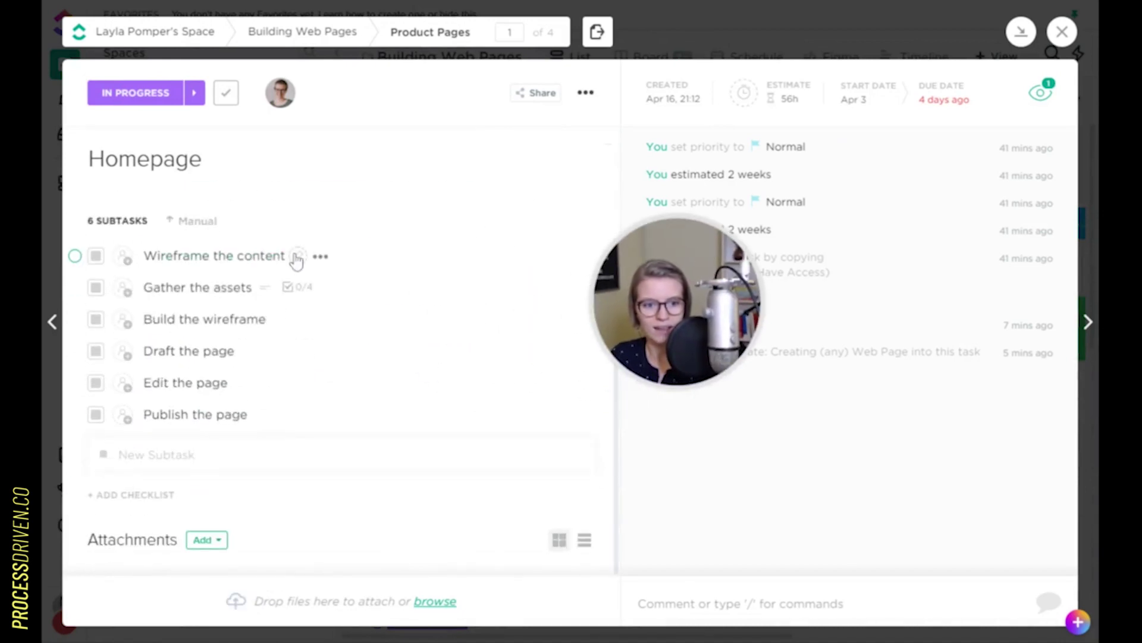
click(296, 256)
text(in)
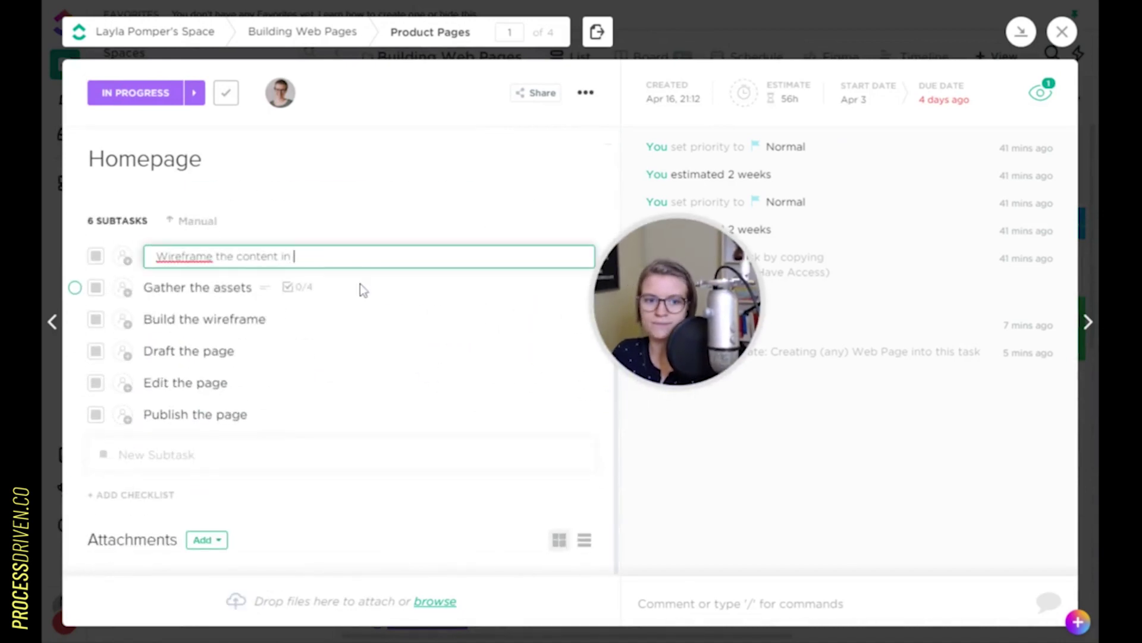
text( Google Docs)
key(Return)
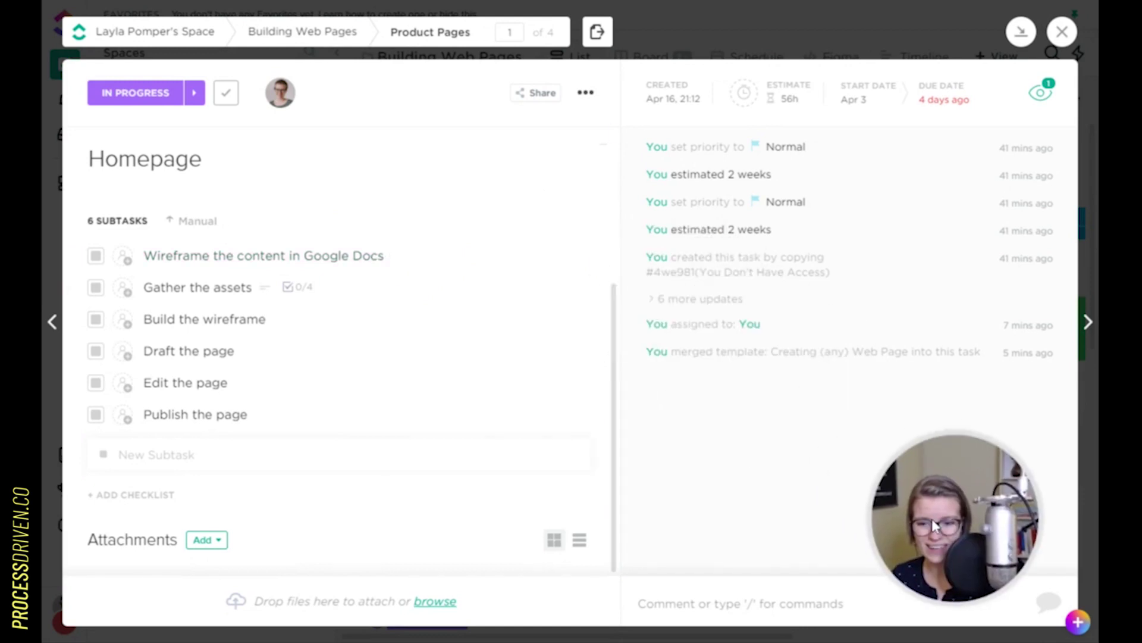
- Save the Homepage task over the existing Creating (any) Web Page template
scroll(494, 209, up, 5)
click(585, 99)
click(662, 369)
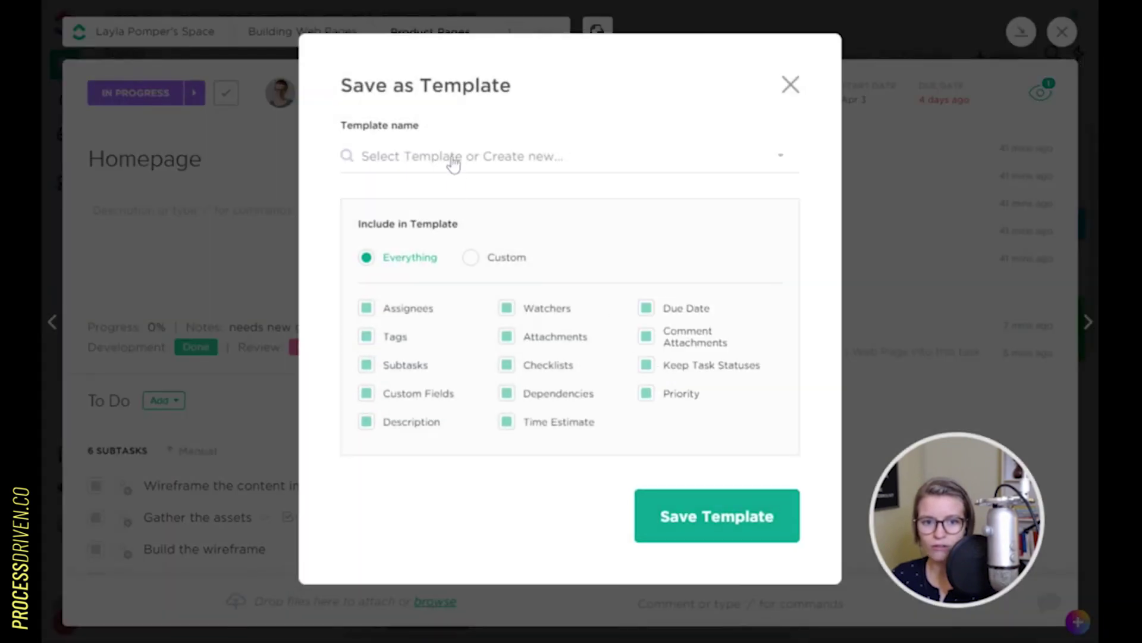
click(452, 158)
click(452, 290)
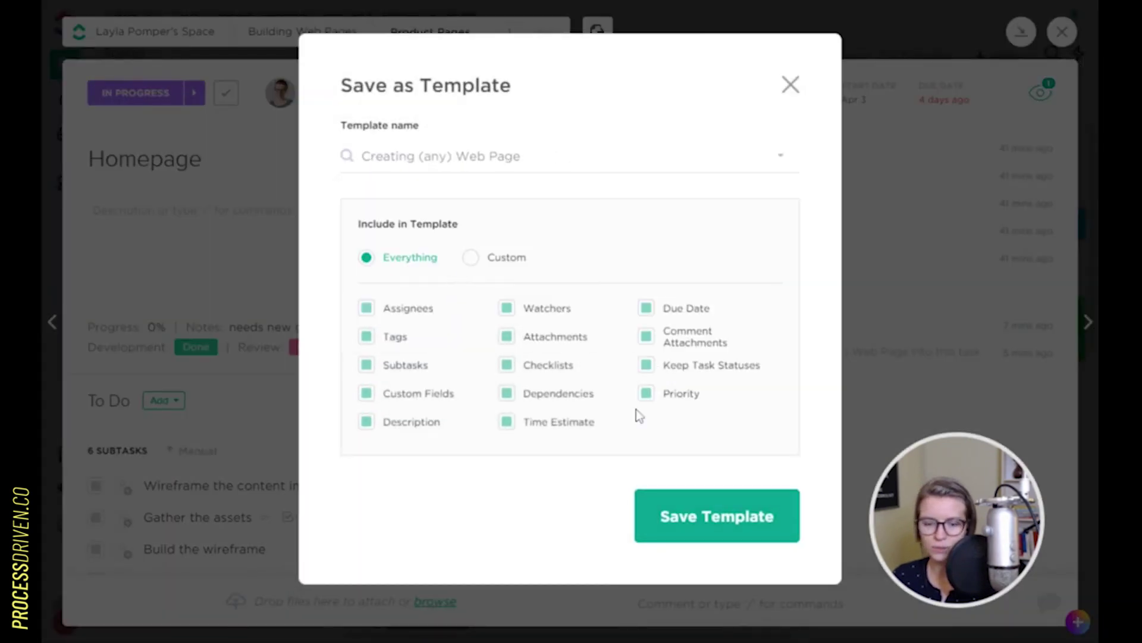
click(722, 518)
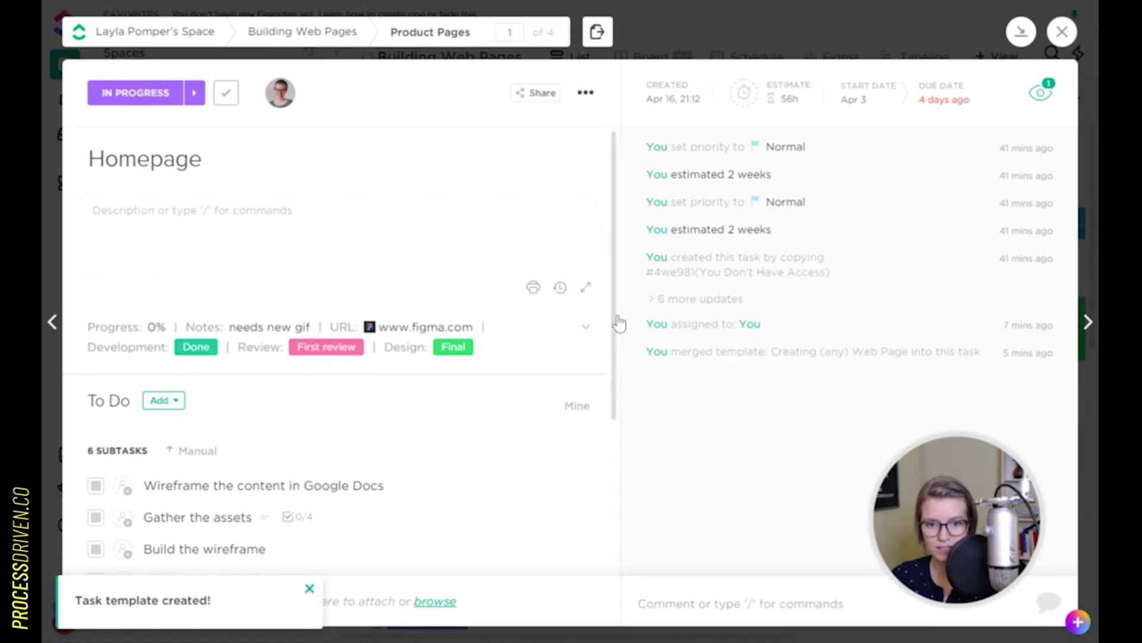
drag(618, 318, 617, 374)
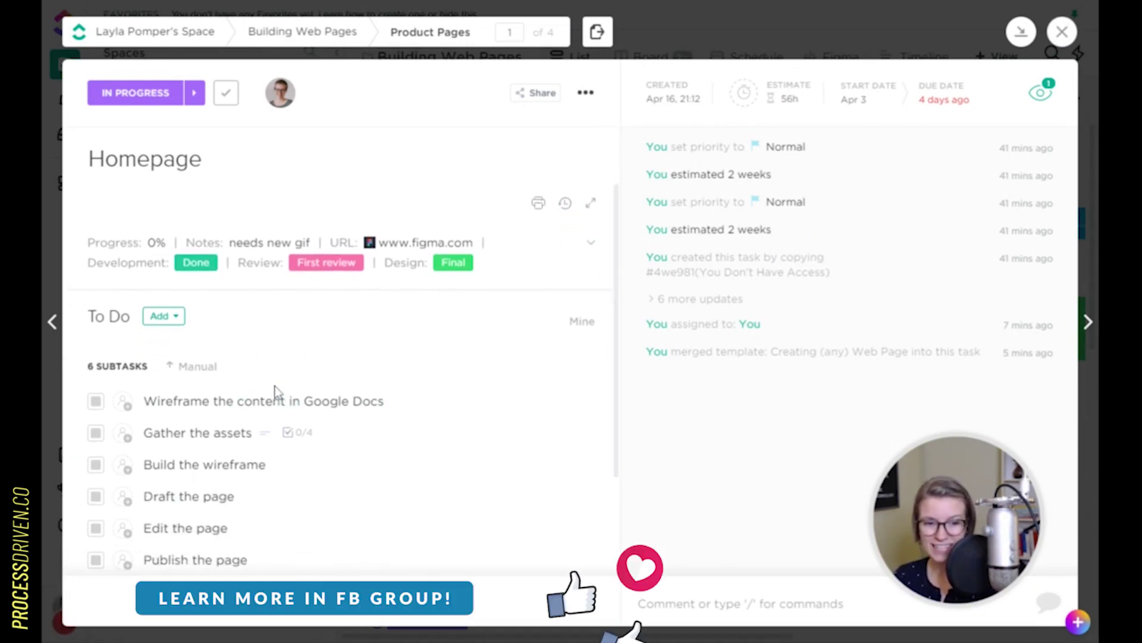
- Load the Creating (any) Web Page template into Our Approach, giving it 12 subtasks
click(1062, 32)
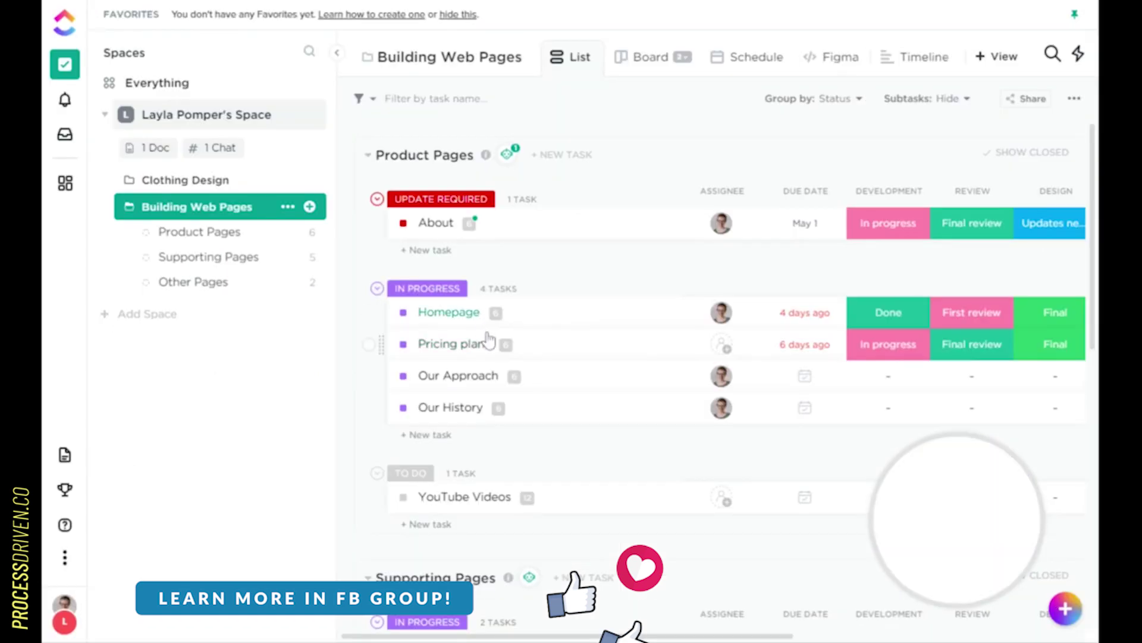
click(610, 384)
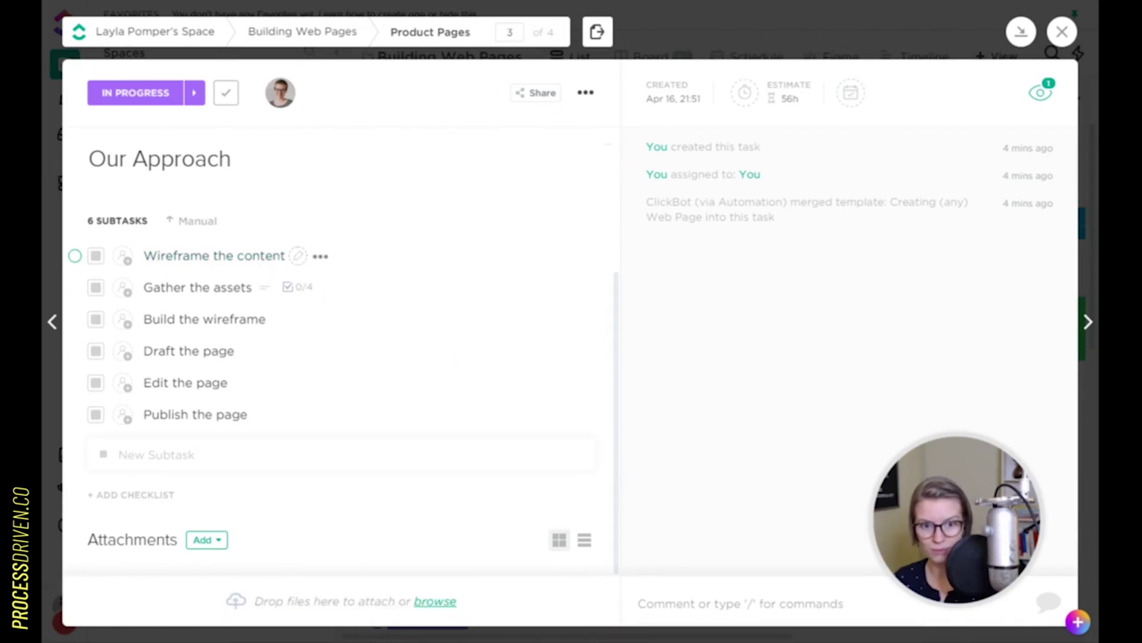
click(588, 93)
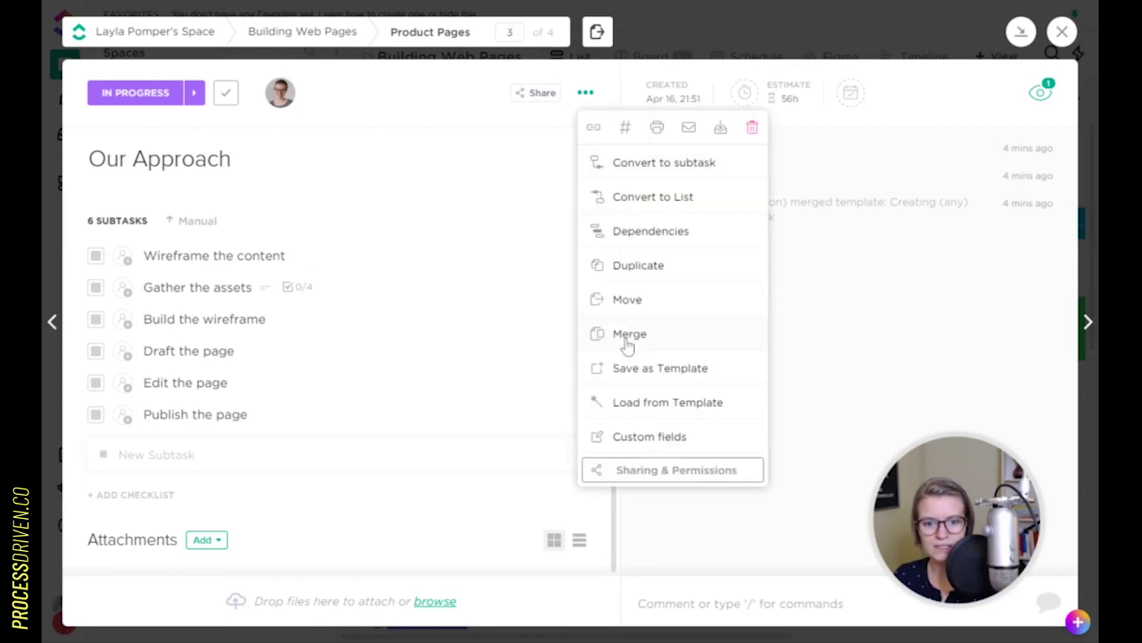
click(649, 400)
click(444, 248)
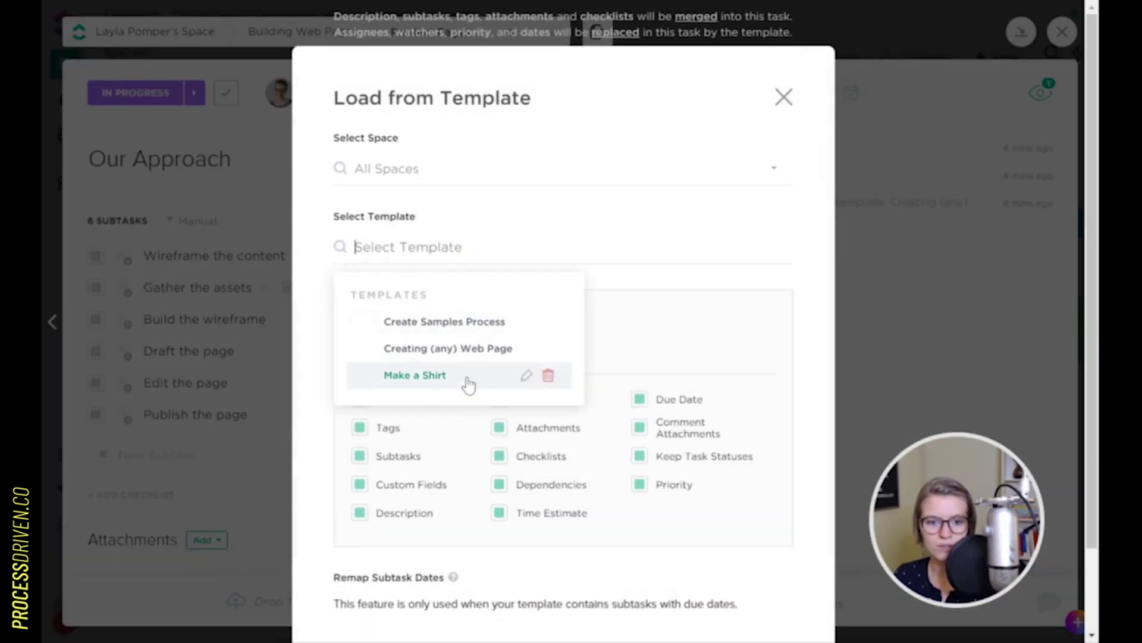
click(448, 349)
scroll(602, 476, down, 2)
click(563, 573)
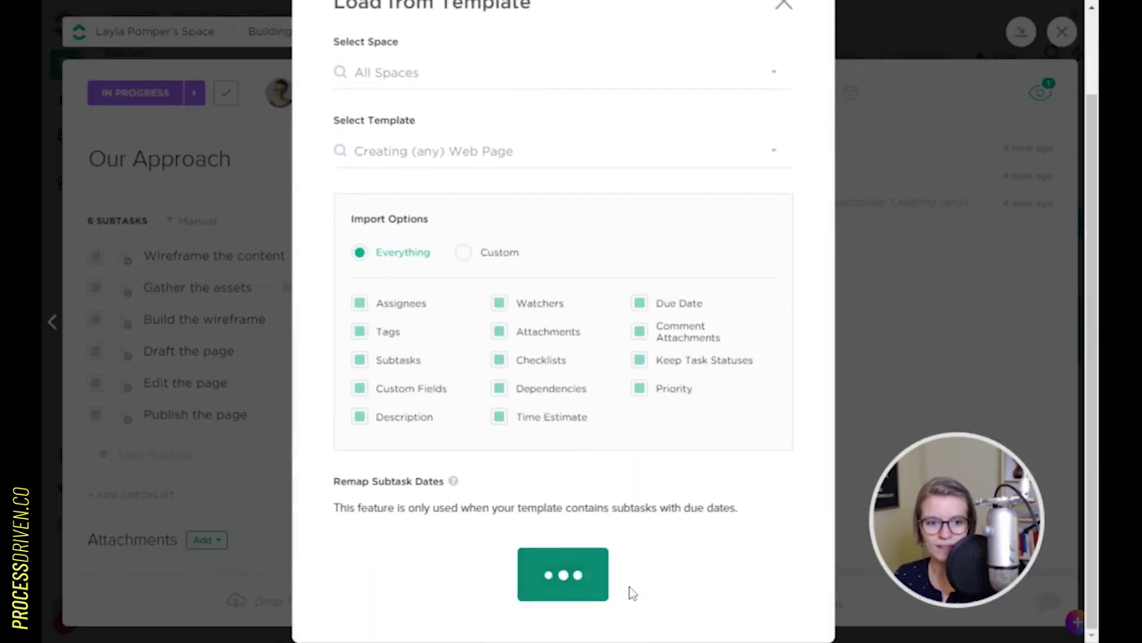
scroll(245, 365, down, 4)
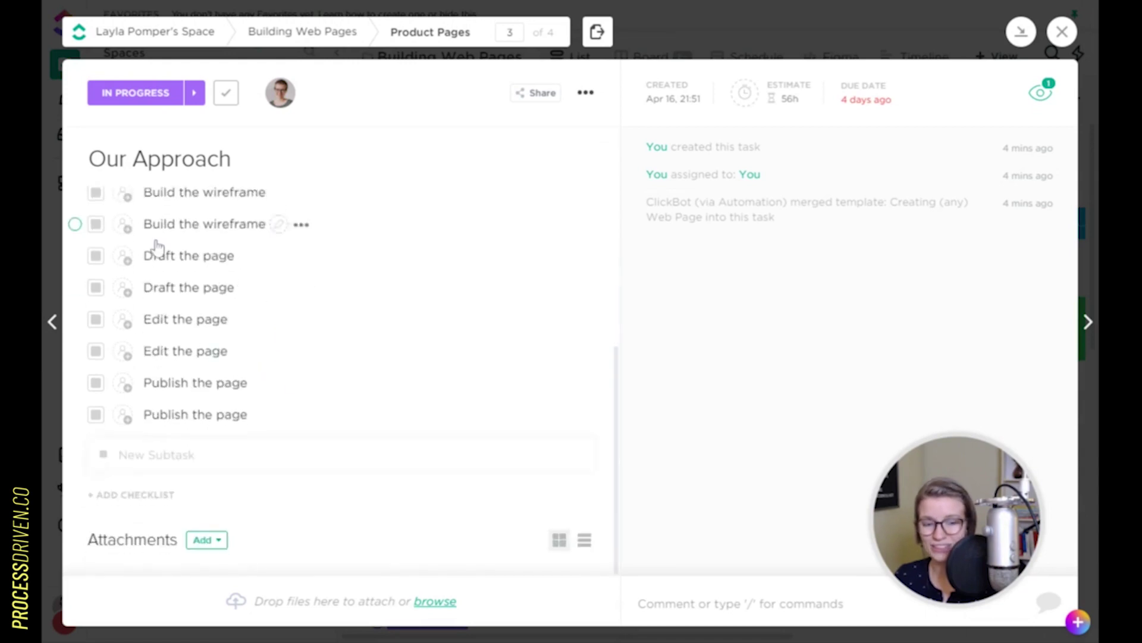
scroll(294, 437, up, 6)
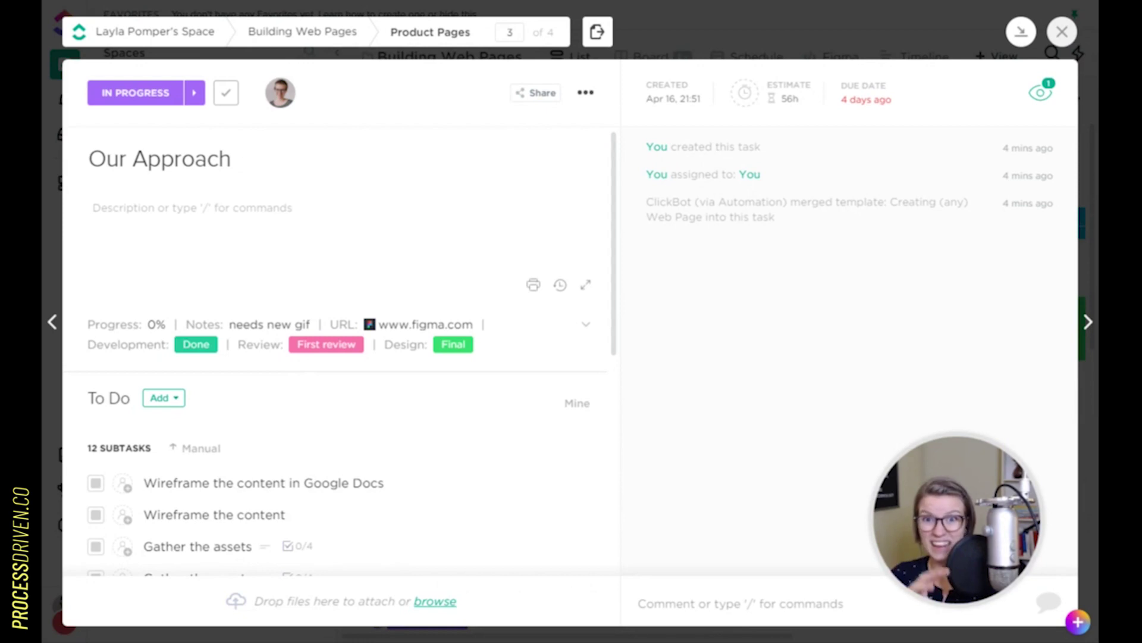
click(1062, 32)
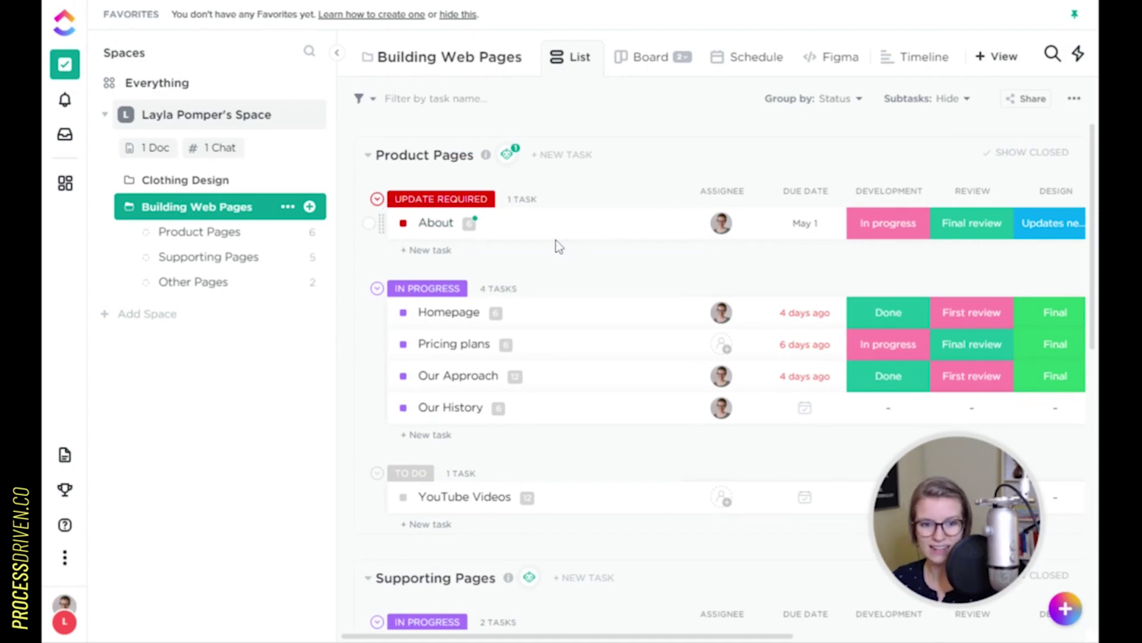
click(308, 283)
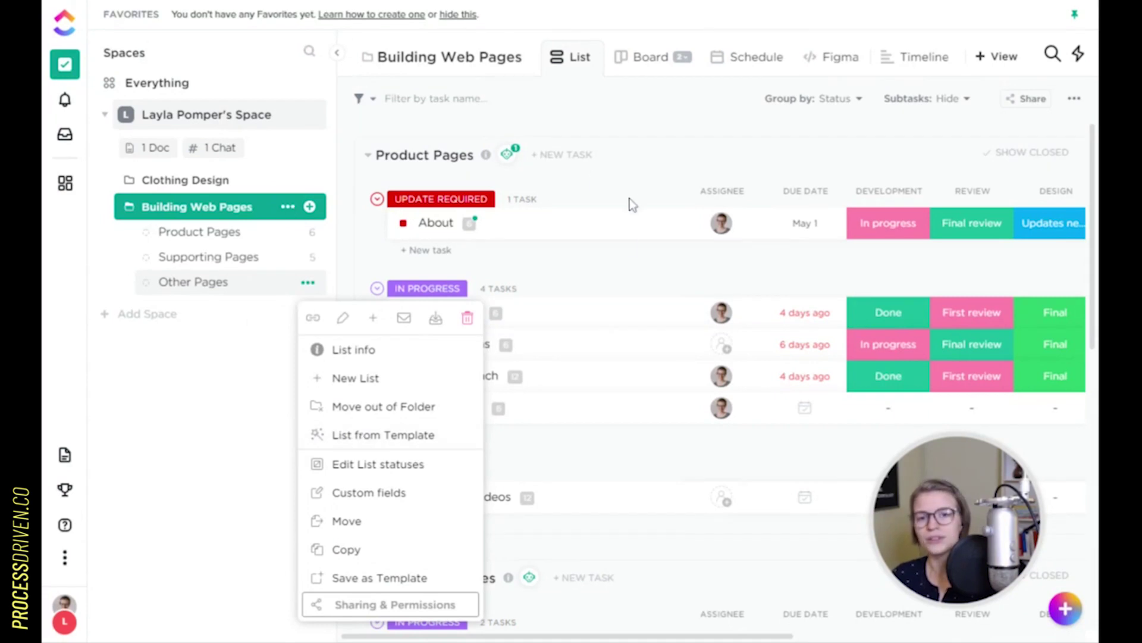
click(642, 266)
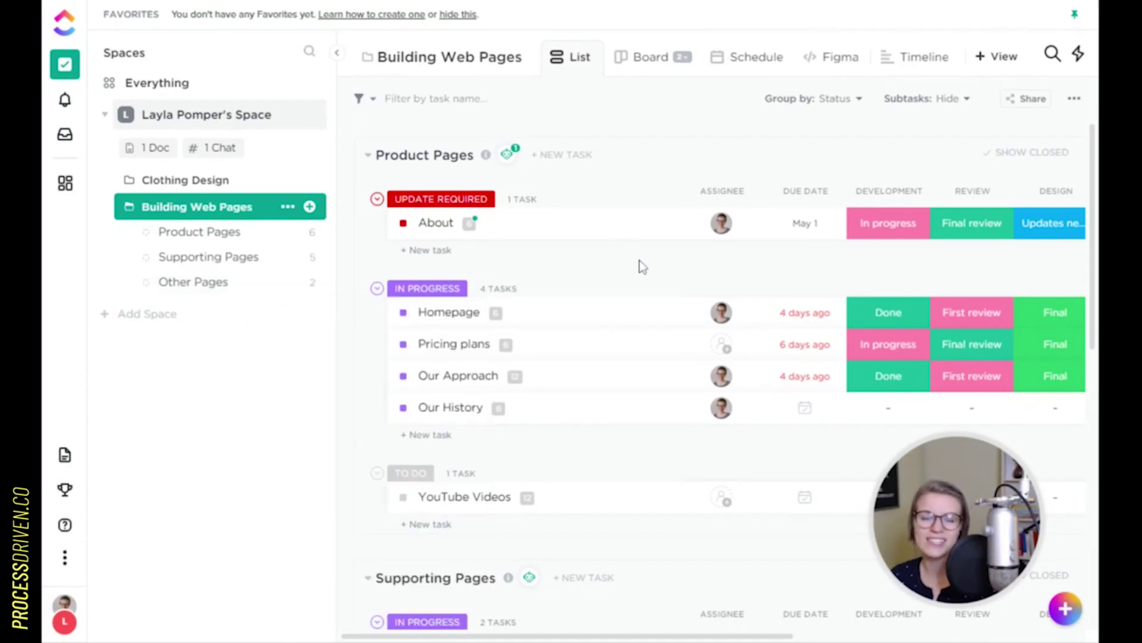